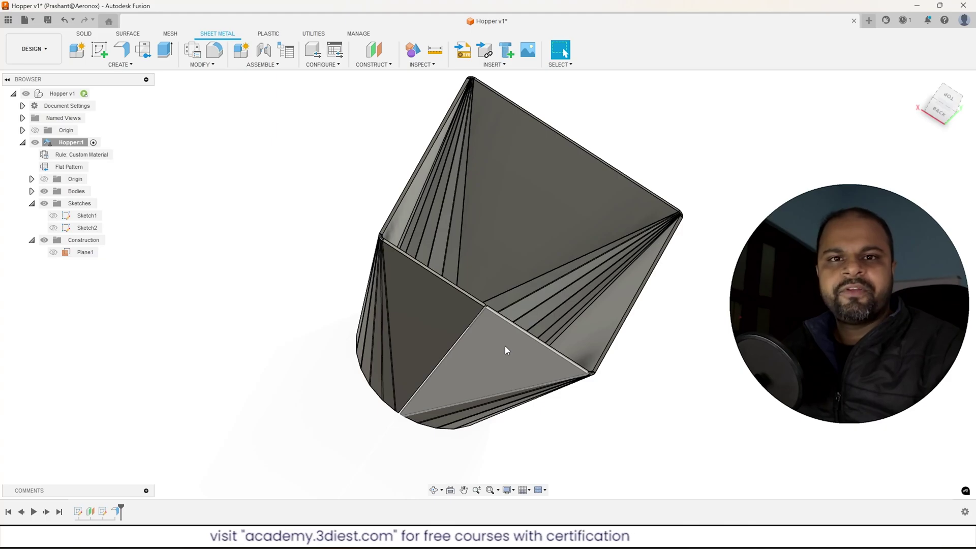
shift+middle_drag(489, 348, 371, 209)
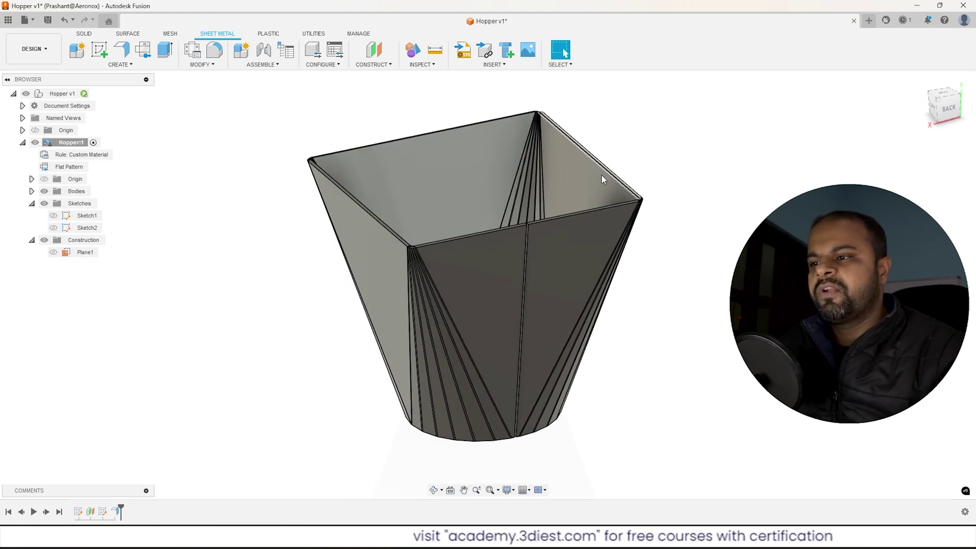
shift+middle_drag(515, 334, 232, 261)
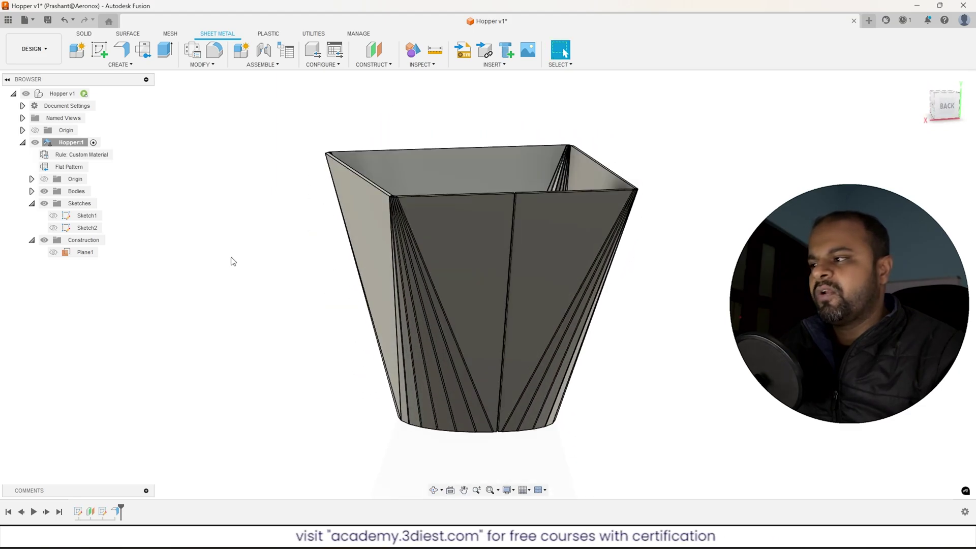
click(98, 168)
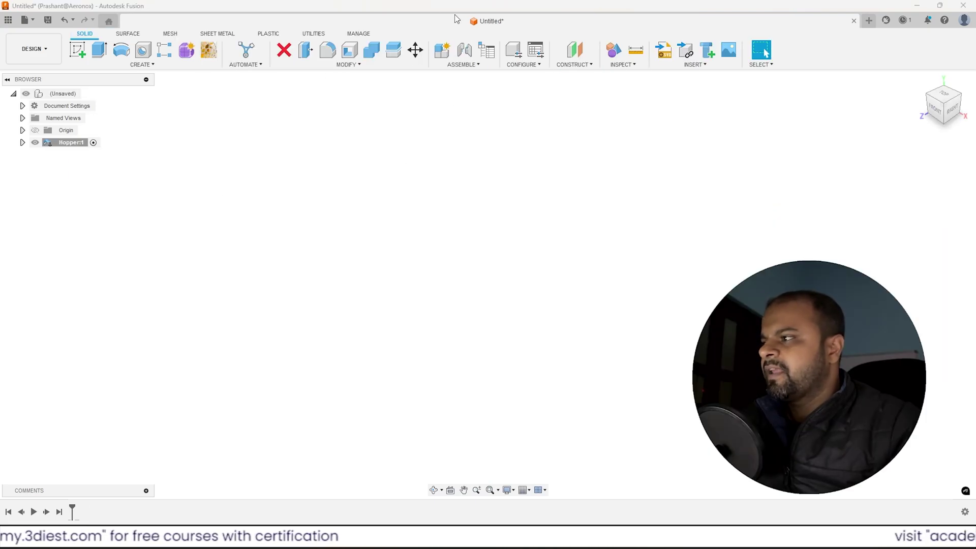
Step: Save the untitled design as Hopper in the Youtube Tutorial folder of the 3diest project
click(49, 22)
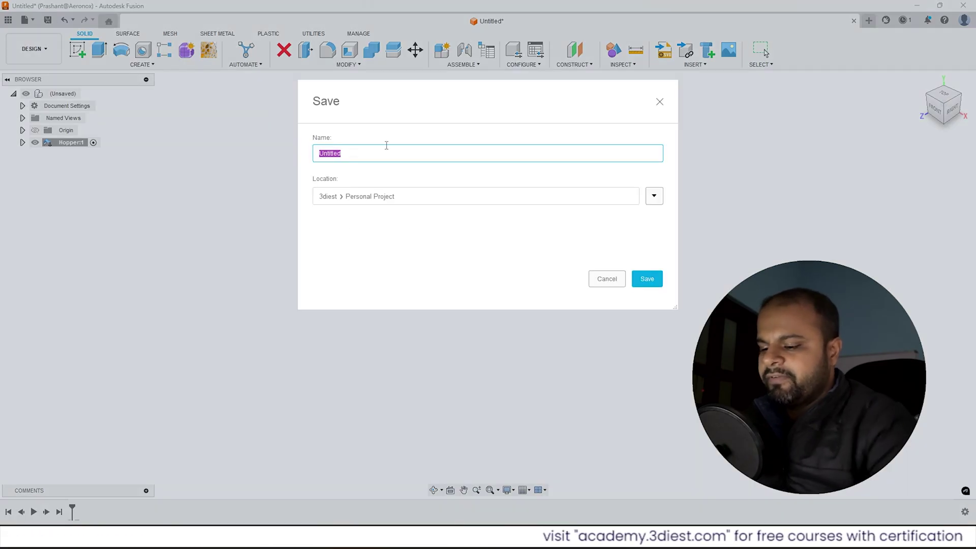
text(Hopper)
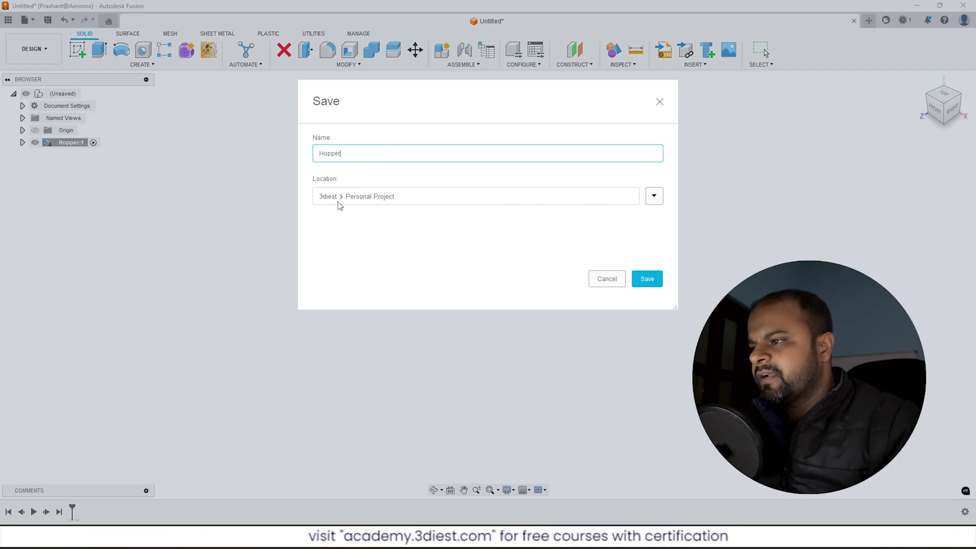
click(654, 197)
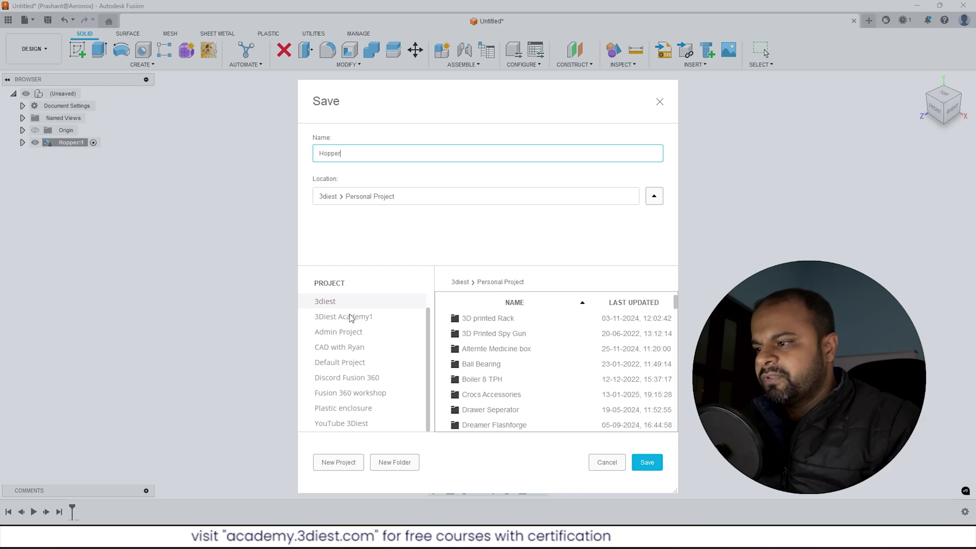
scroll(490, 360, down, 10)
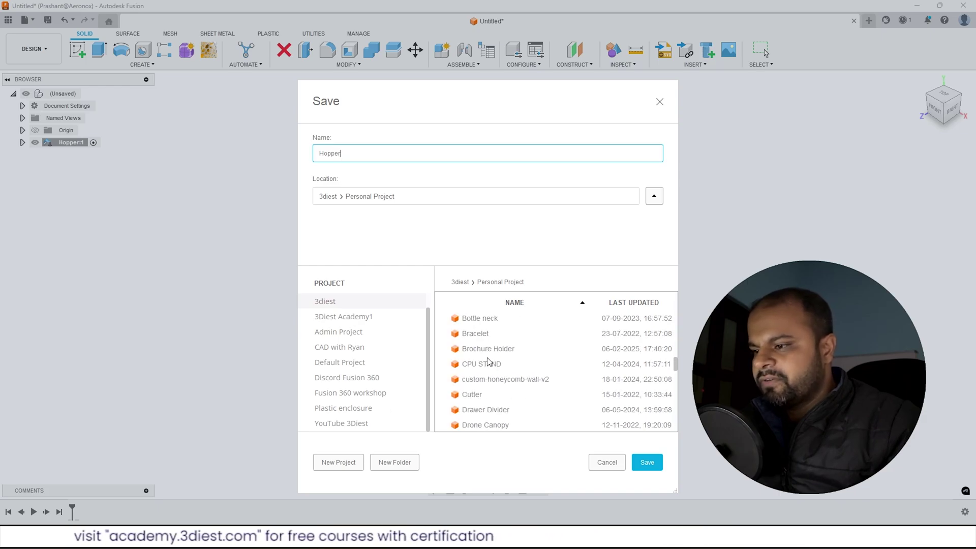
scroll(488, 361, up, 3)
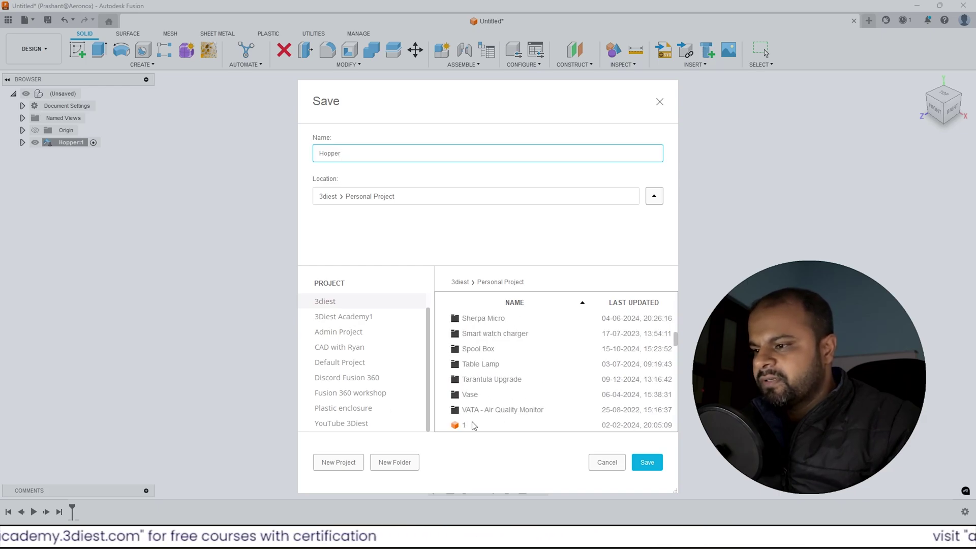
scroll(479, 385, up, 5)
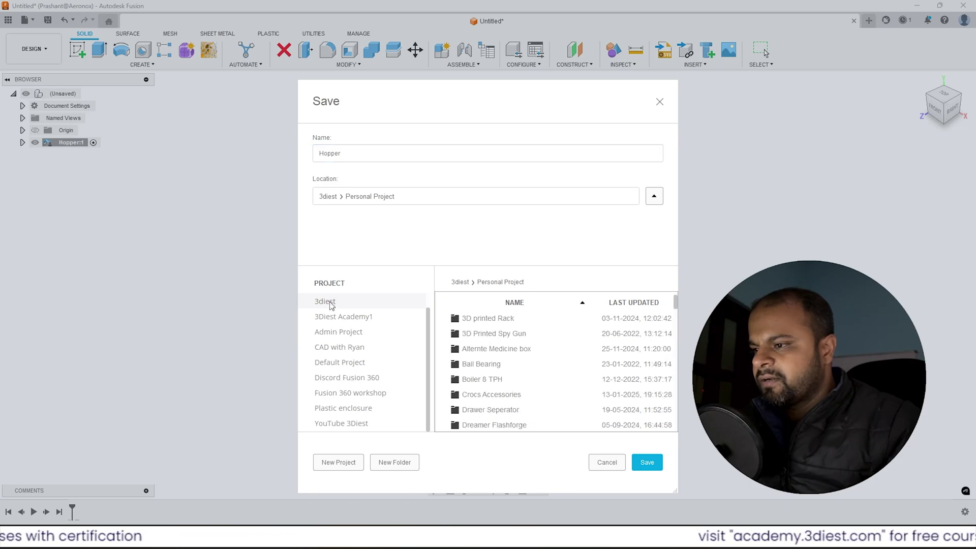
click(460, 283)
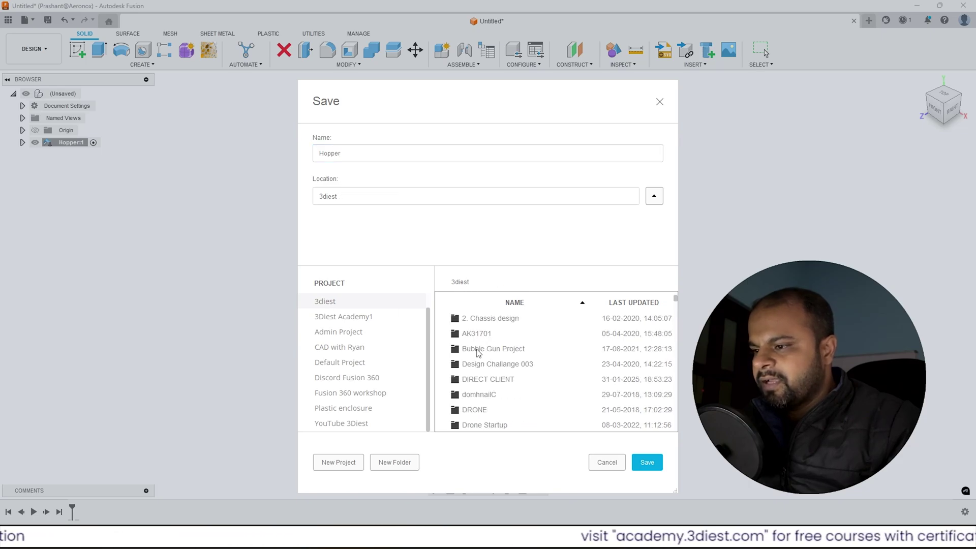
scroll(477, 355, down, 6)
scroll(477, 354, down, 4)
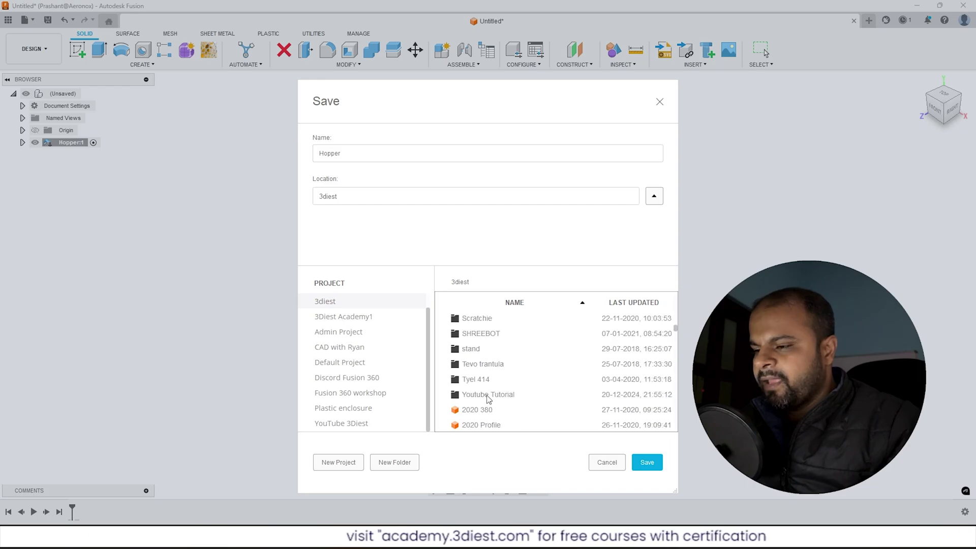
double_click(488, 395)
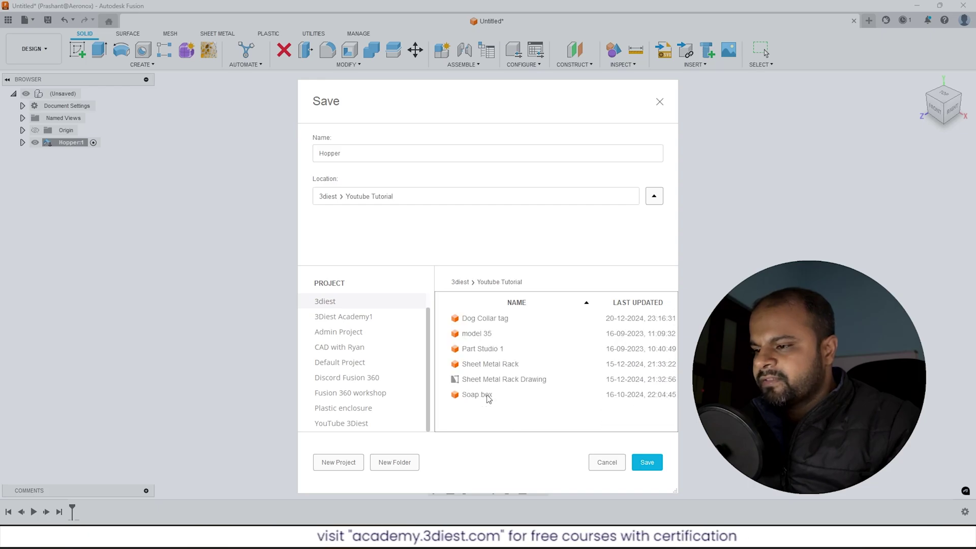
click(645, 463)
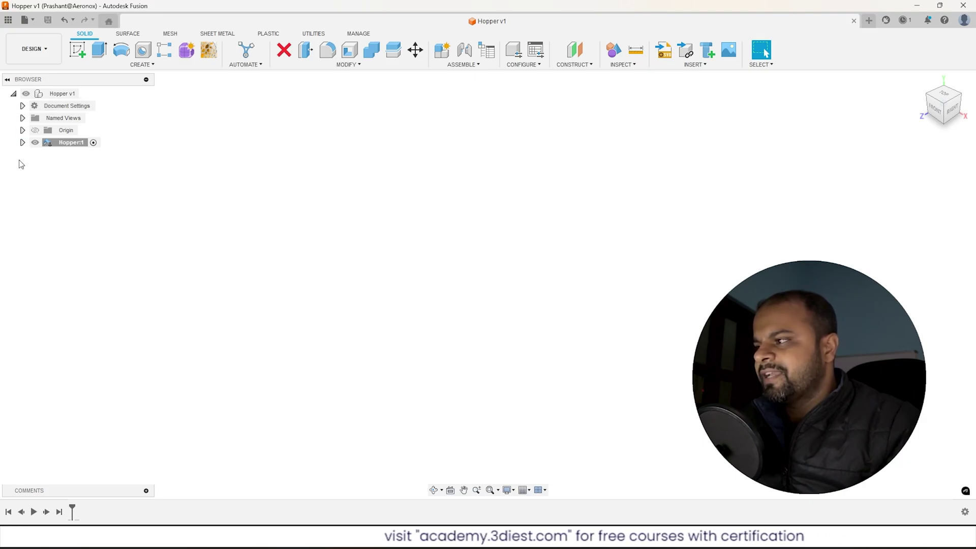
Step: Check the document's active units and the available unit types without changing the setting
click(22, 106)
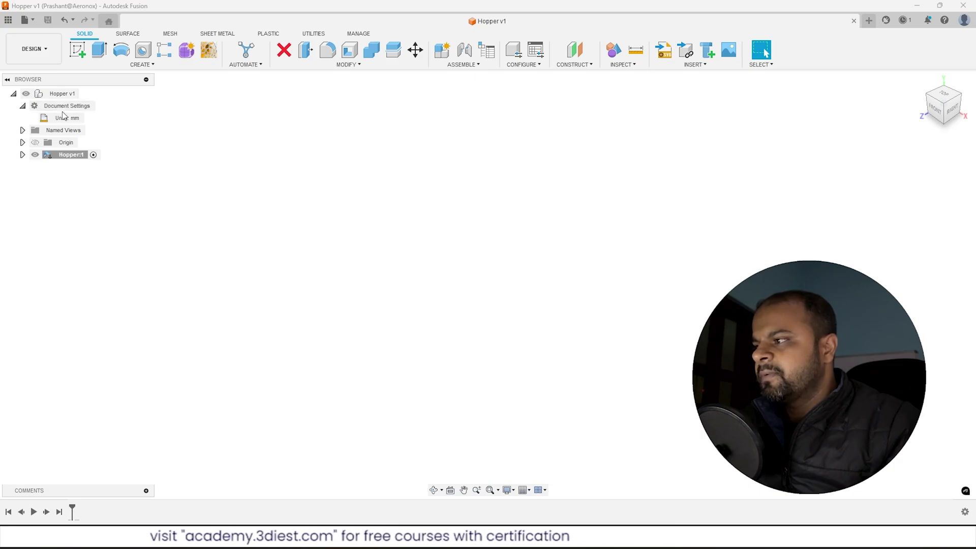
mouse_move(75, 121)
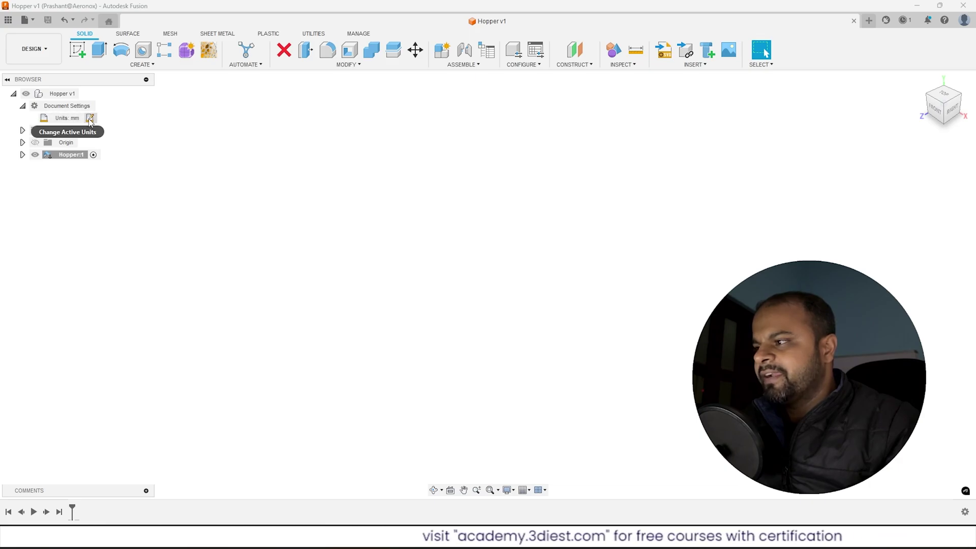
click(90, 119)
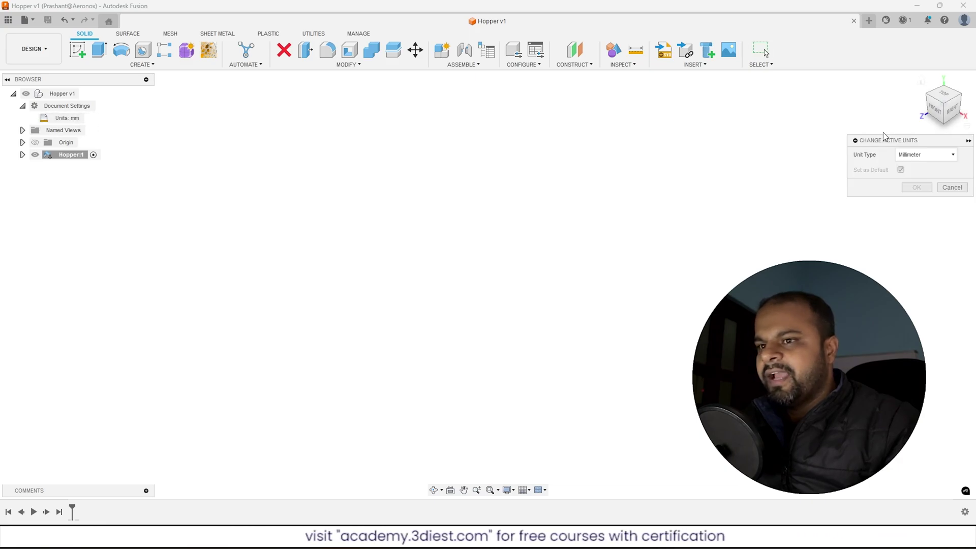
drag(885, 138, 269, 140)
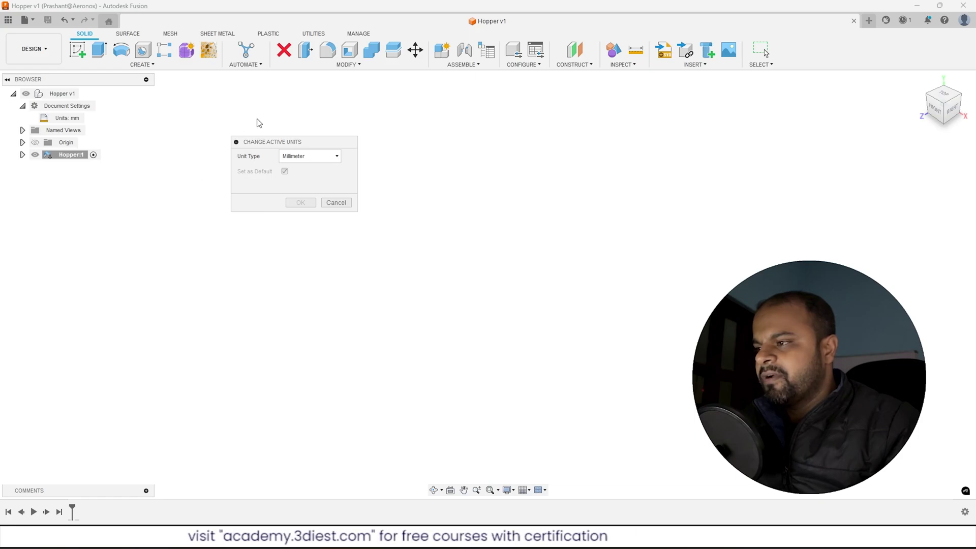
click(313, 157)
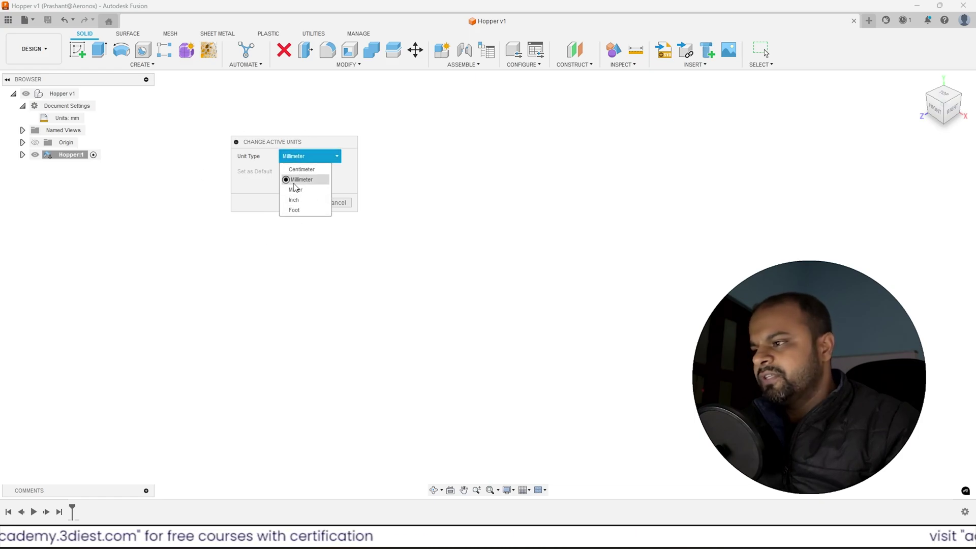
click(257, 207)
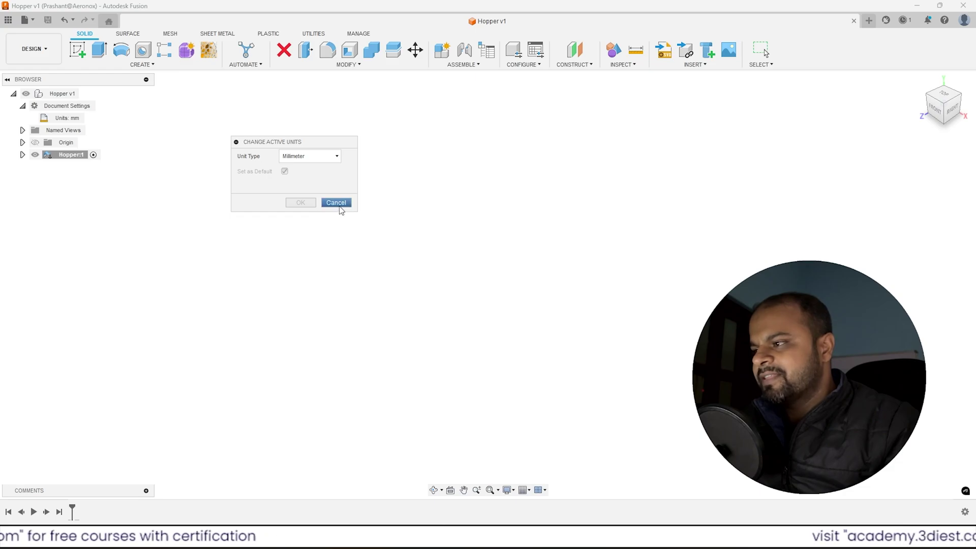
click(337, 203)
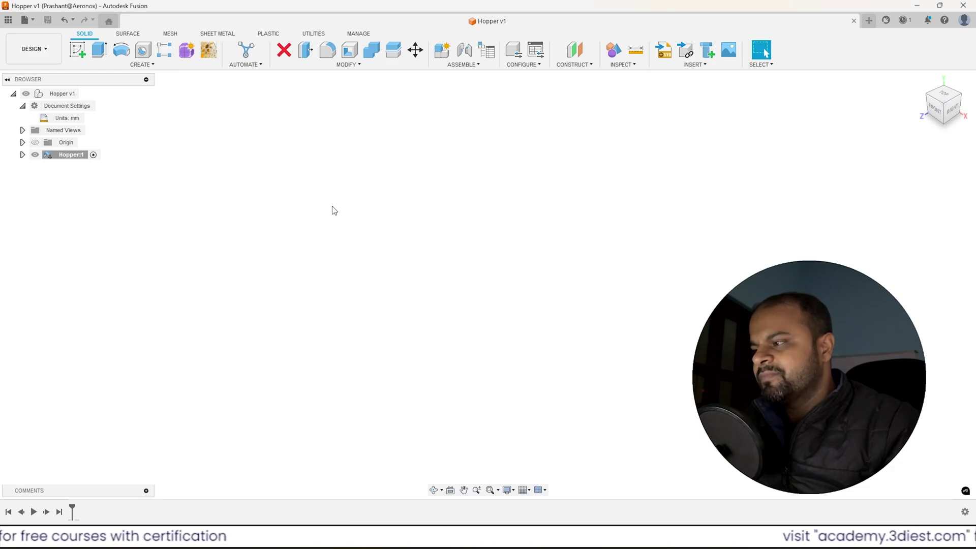
click(23, 107)
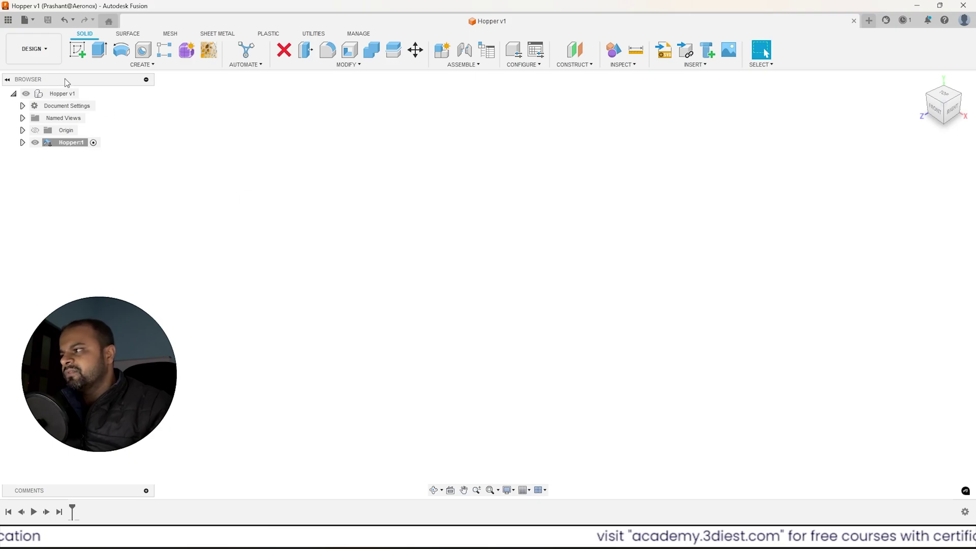
Step: Create a new sheet metal rule based on Steel (mm) and name it Custom Material
click(217, 33)
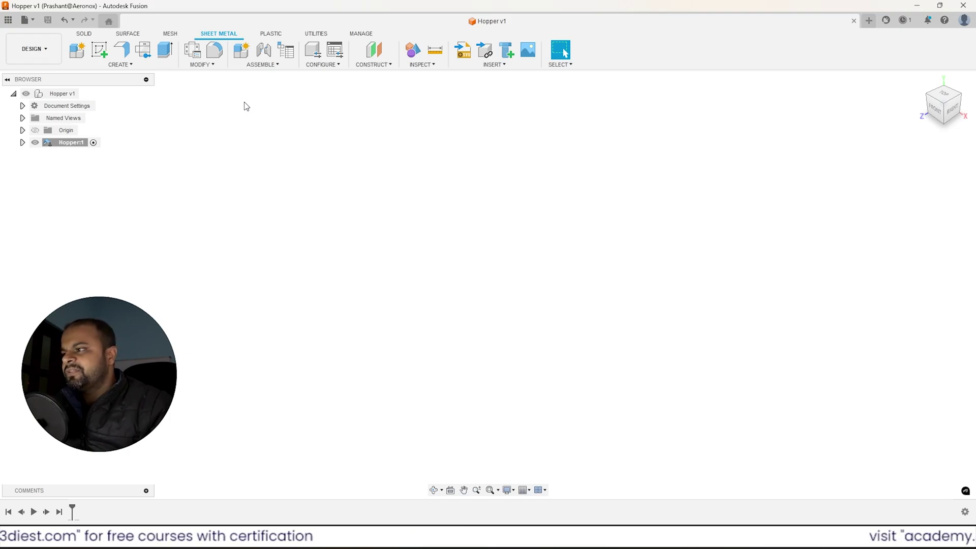
click(194, 53)
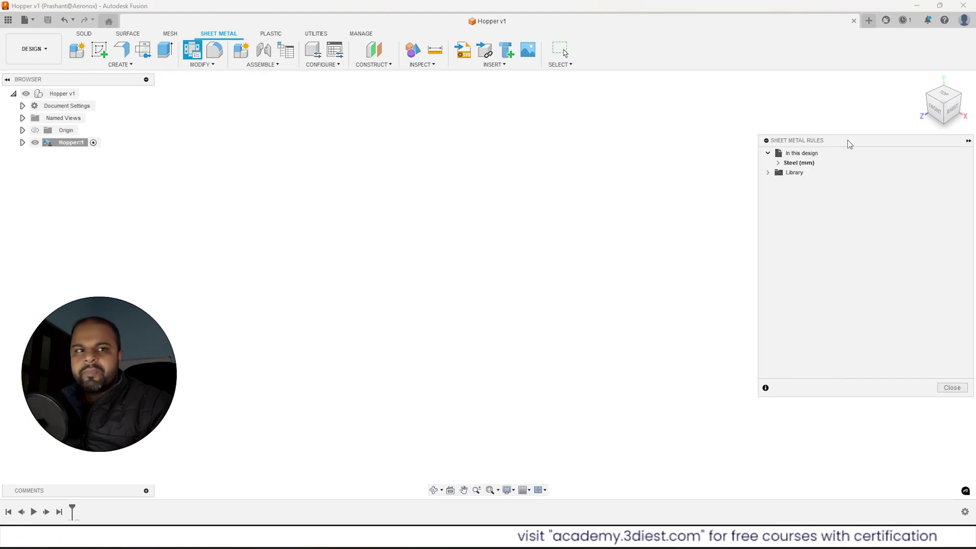
drag(846, 139, 678, 130)
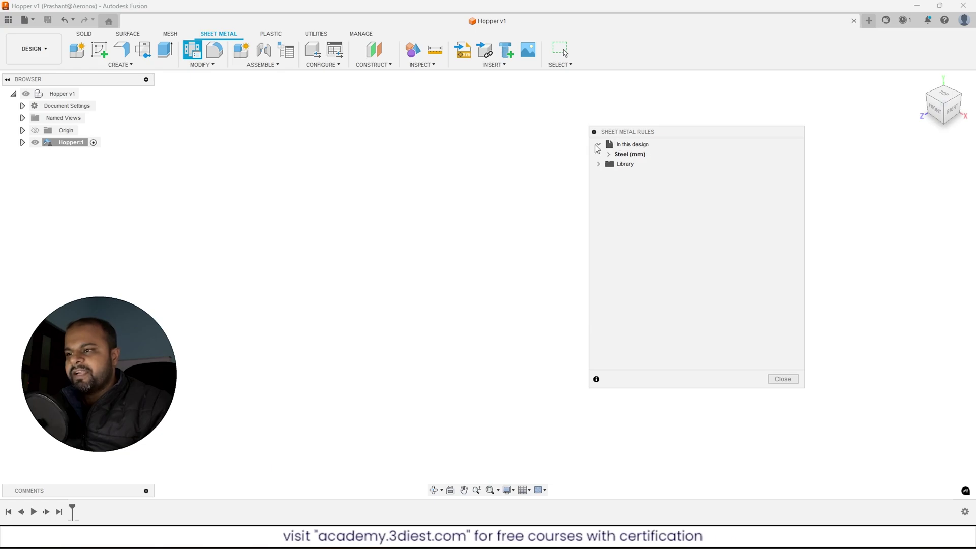
mouse_move(640, 159)
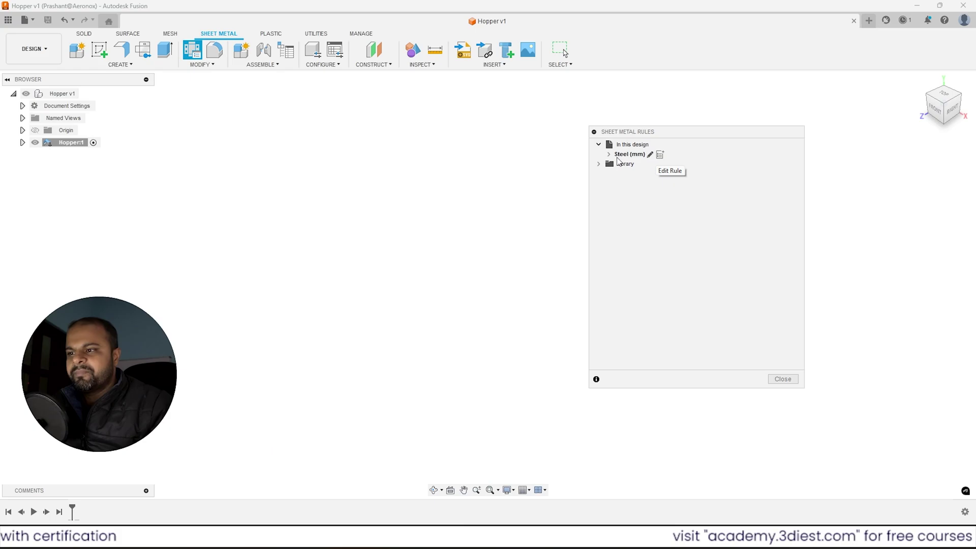
click(660, 157)
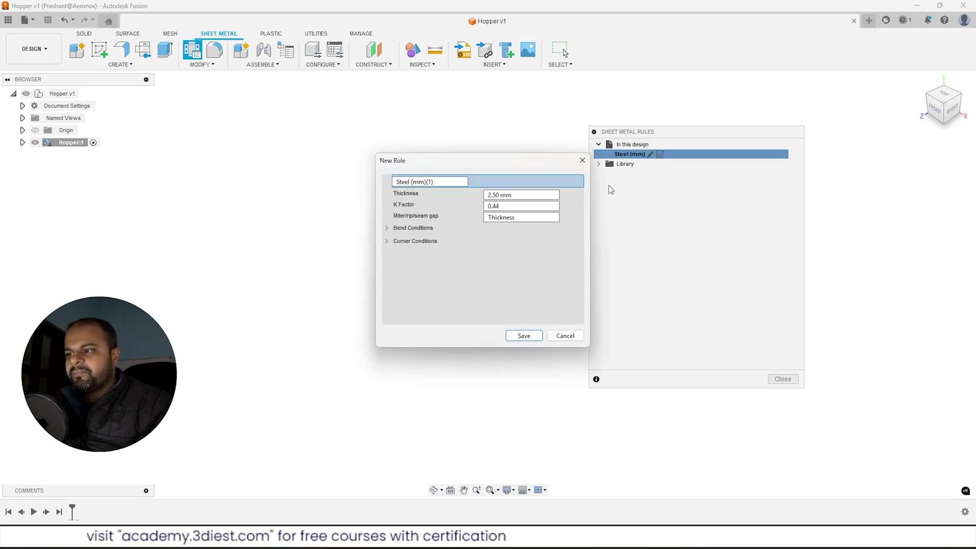
click(430, 182)
drag(447, 182, 371, 191)
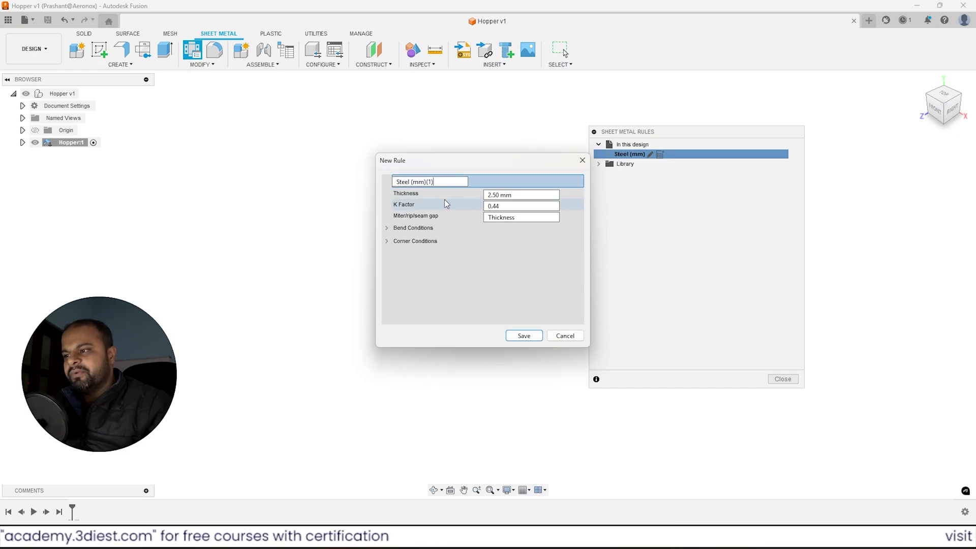
text(Cu)
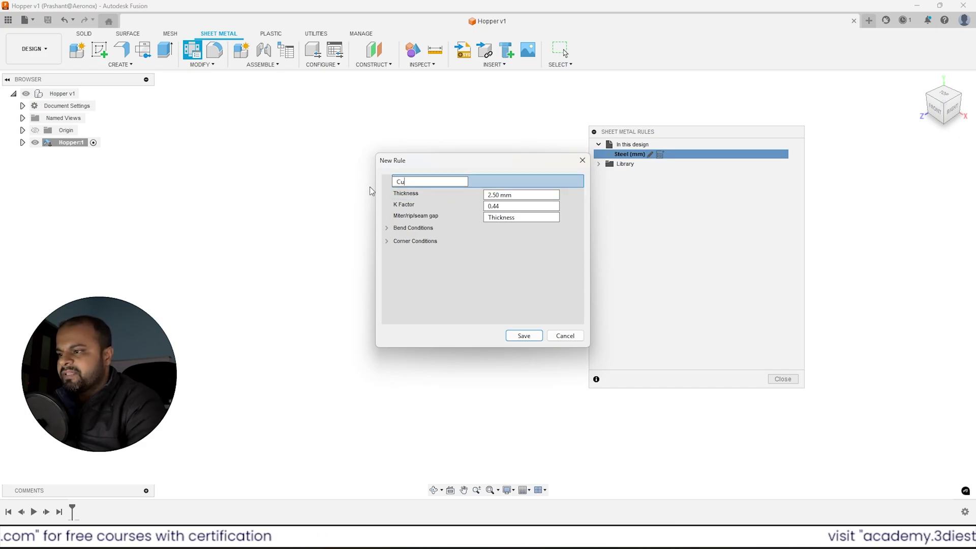
text(stom Material)
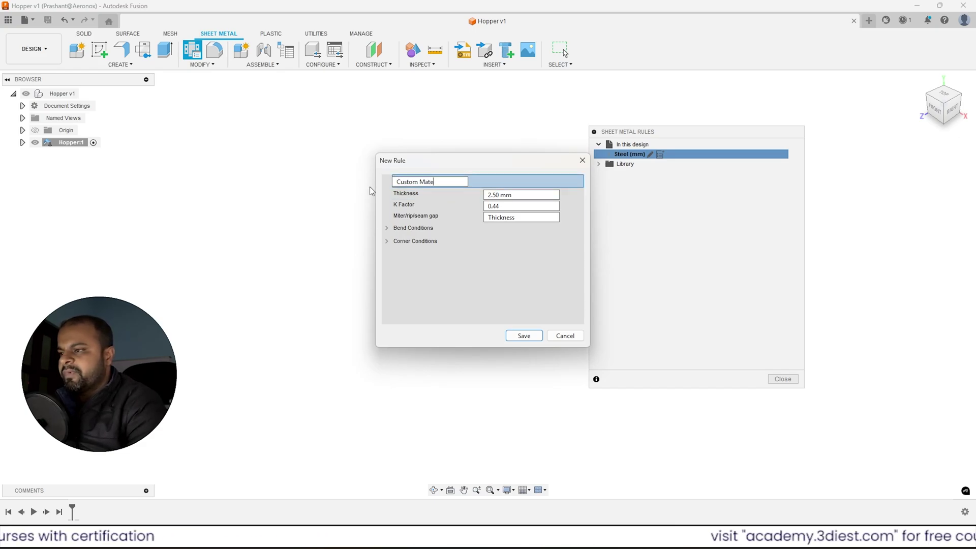
Step: Set the Custom Material rule's thickness to 2 mm, save the rule and close the sheet metal rules
click(500, 196)
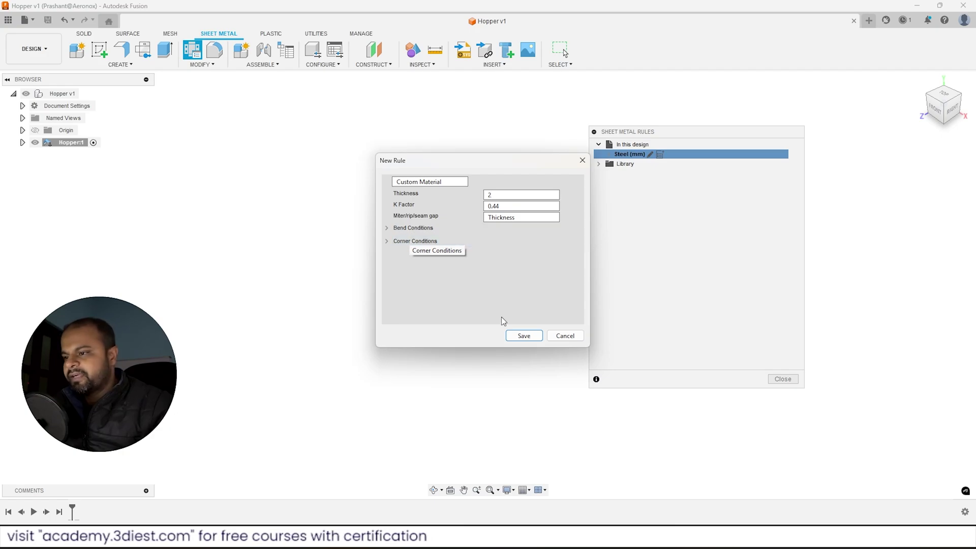
click(524, 336)
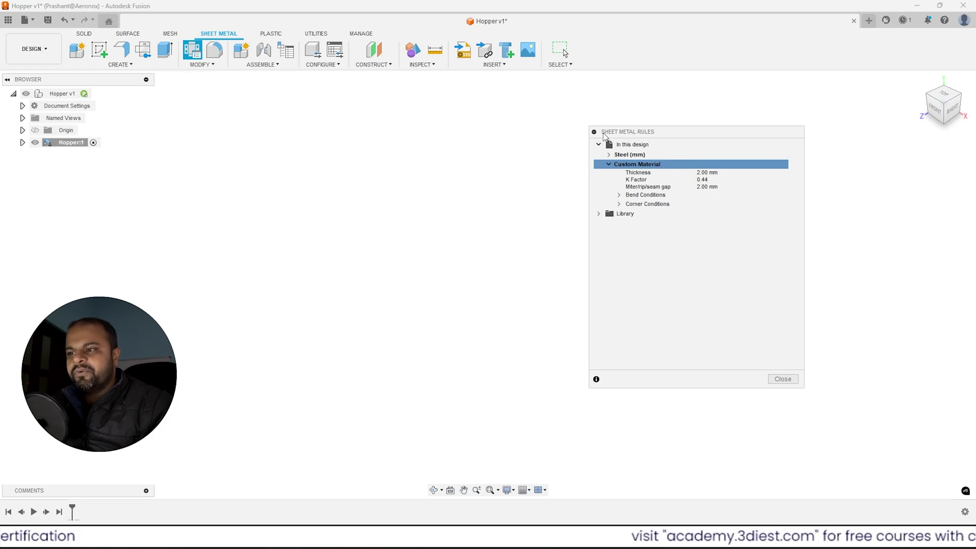
click(783, 380)
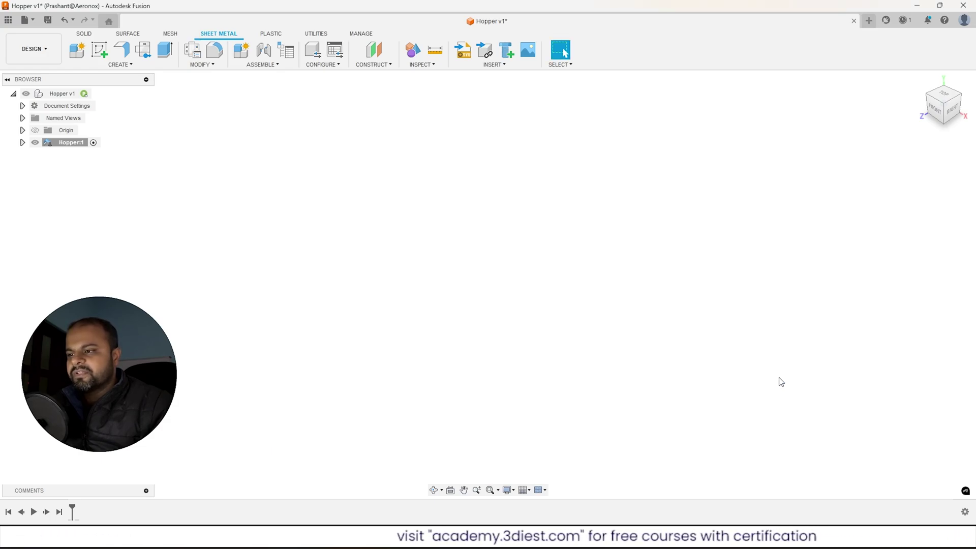
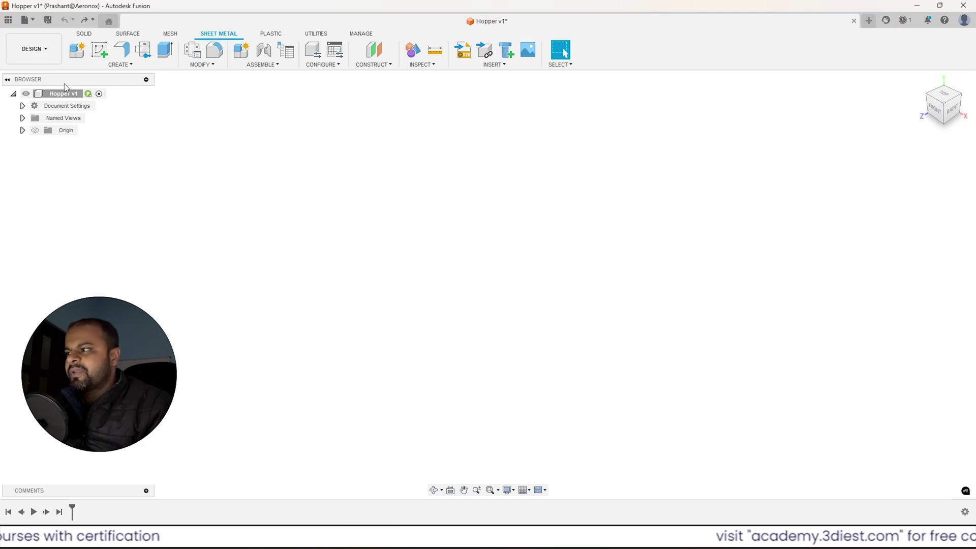
Step: Create a new internal sheet metal component named Hopper under the root design and make it active
click(130, 66)
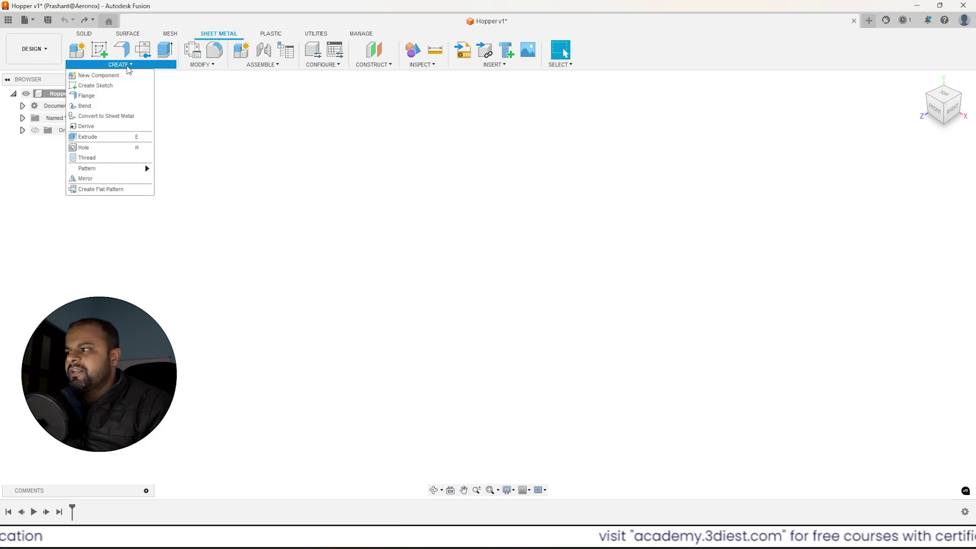
click(112, 76)
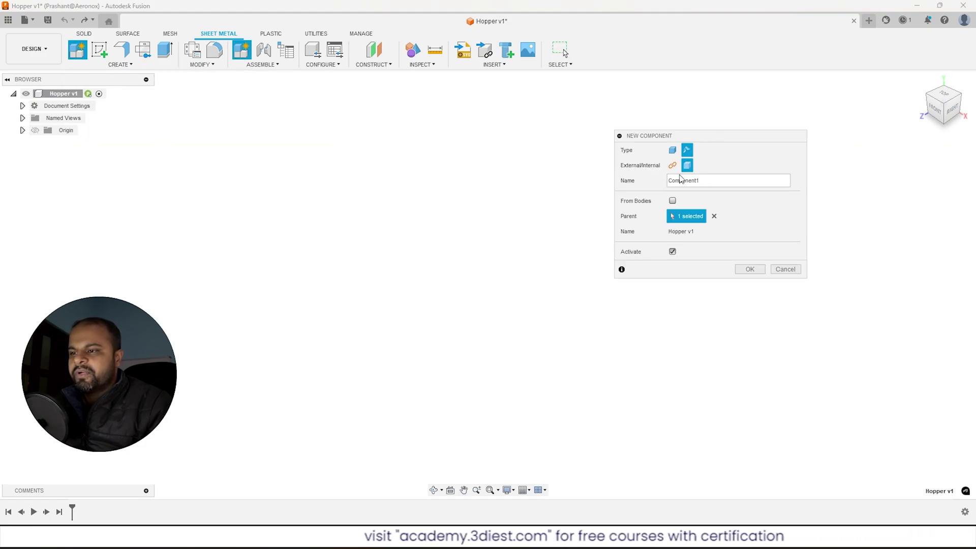
drag(700, 181, 635, 186)
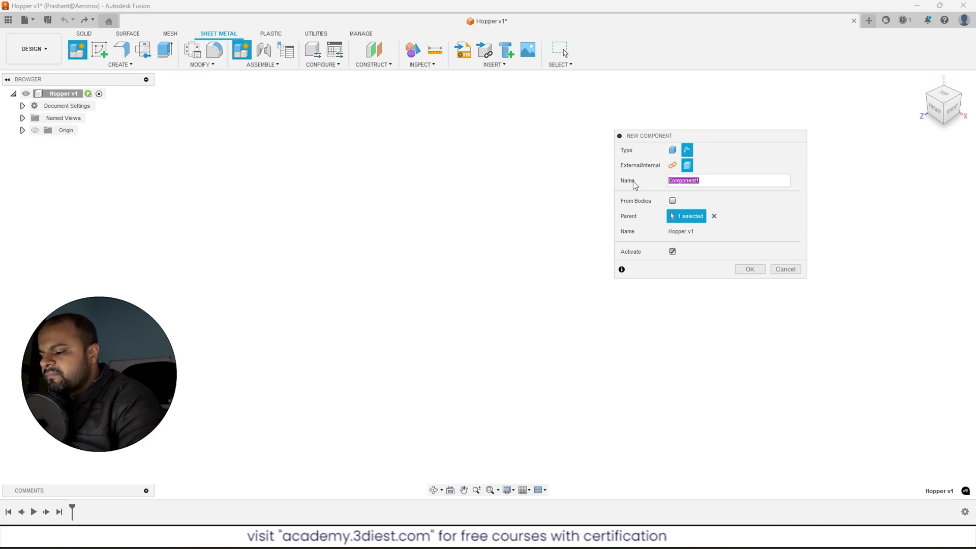
text(Hopper)
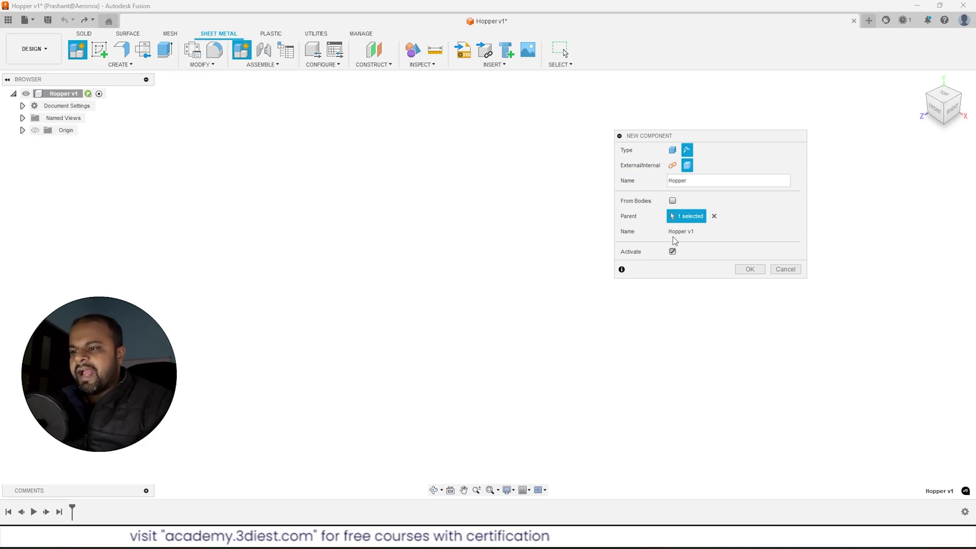
click(750, 270)
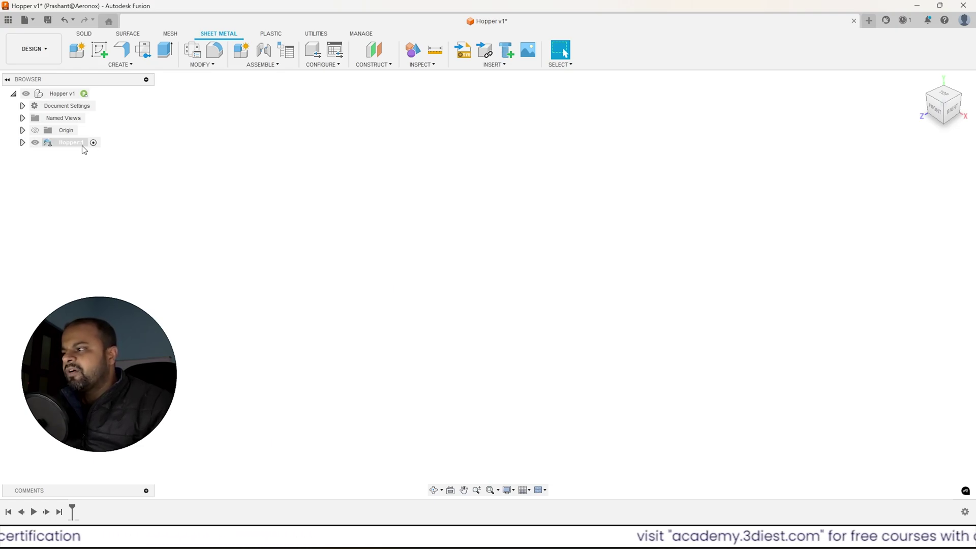
Step: Switch the Hopper component's sheet metal rule to Custom Material
click(22, 143)
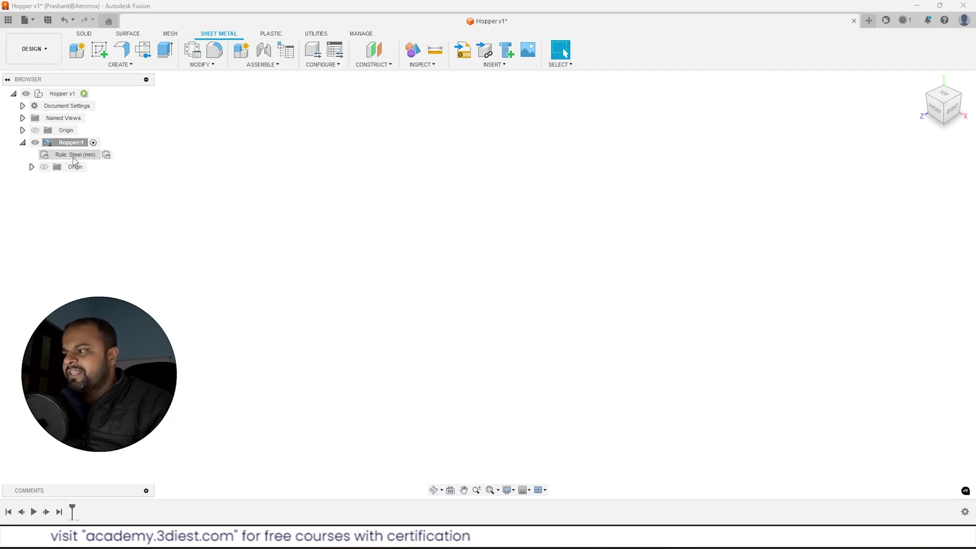
click(106, 155)
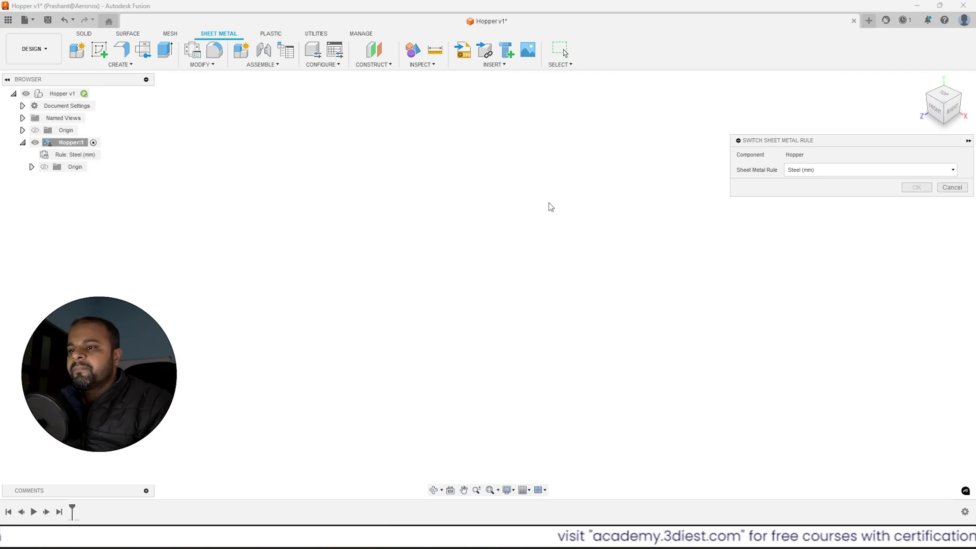
click(820, 173)
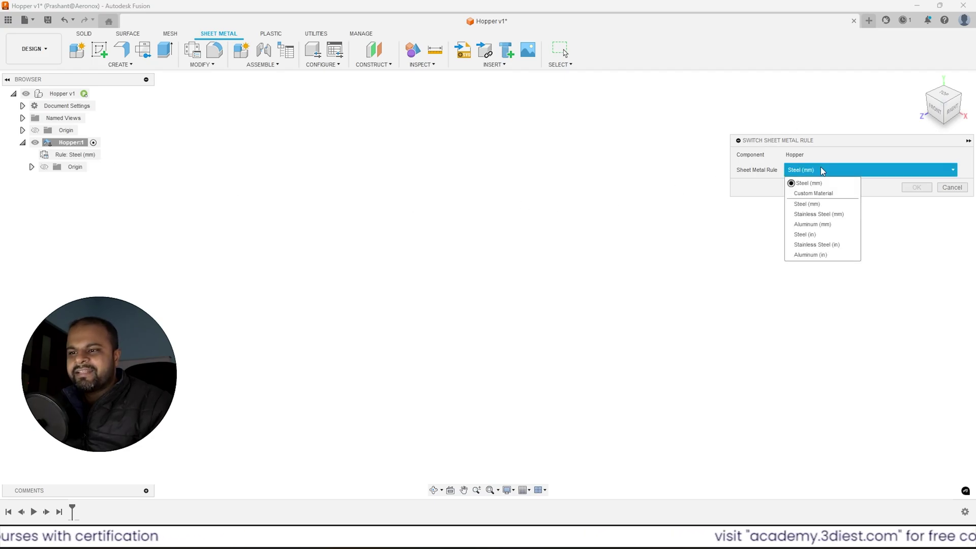
click(812, 193)
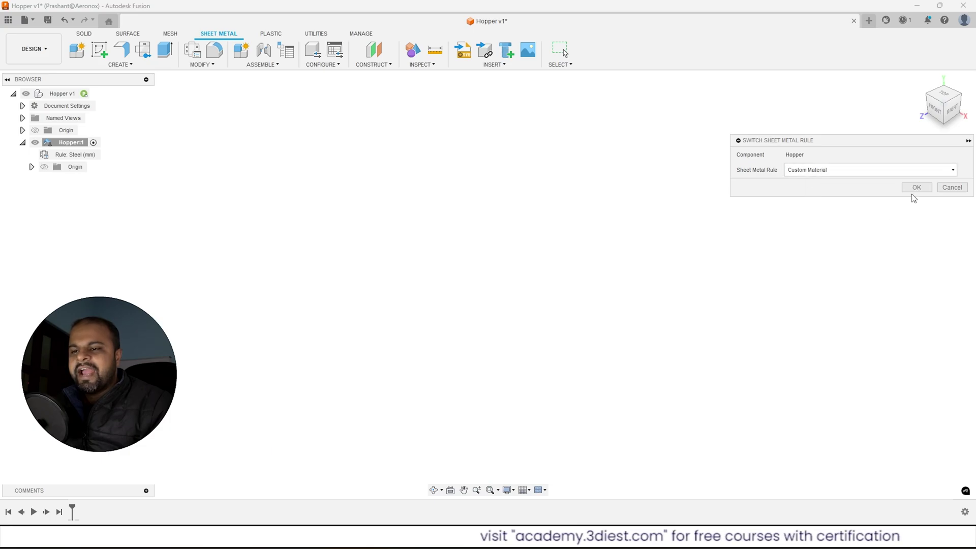
click(916, 188)
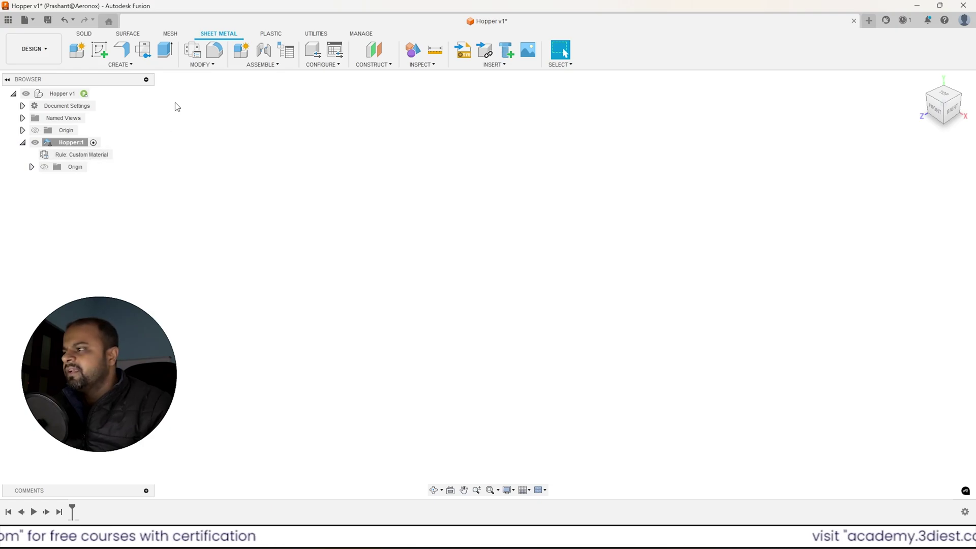
Step: Start a sketch on the horizontal origin plane and draw a 100 mm diameter circle centred on the origin
click(99, 52)
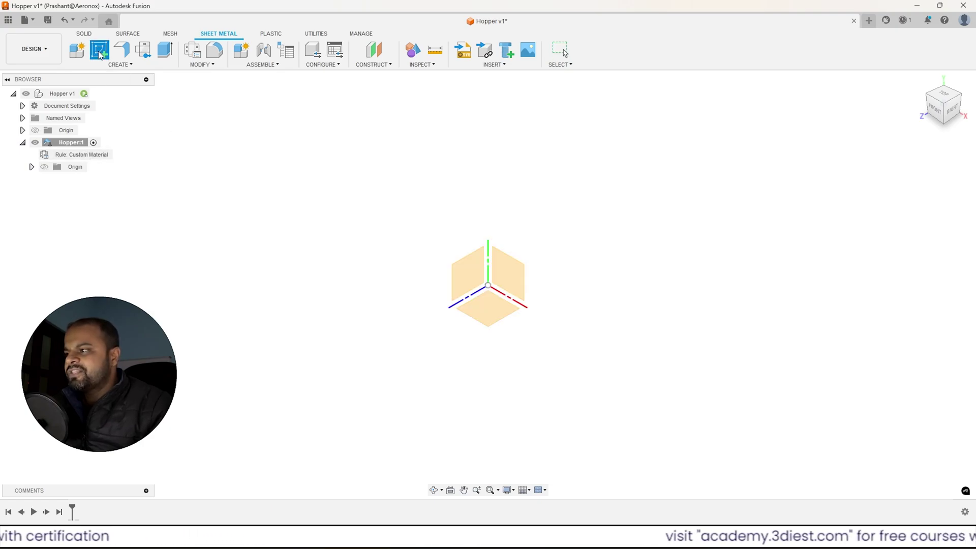
click(487, 310)
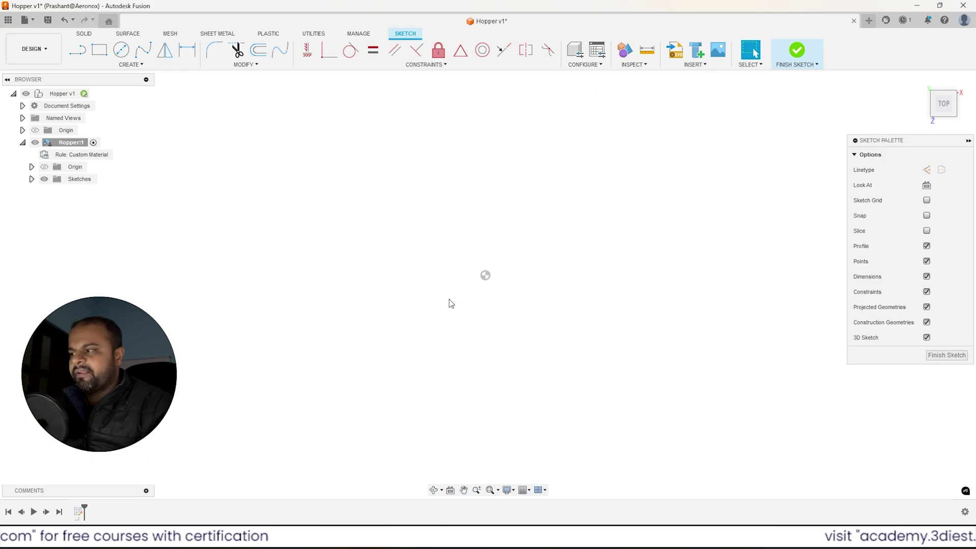
click(120, 51)
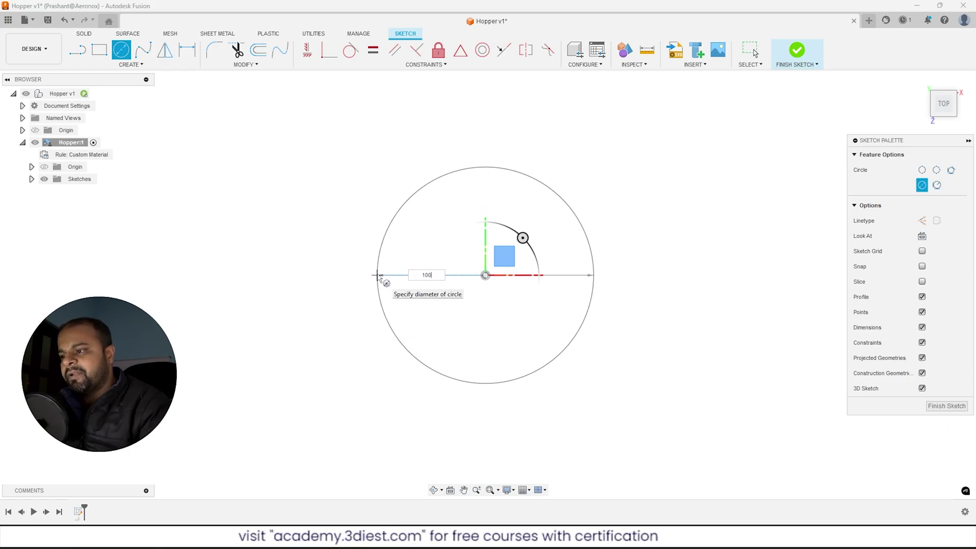
key(Tab)
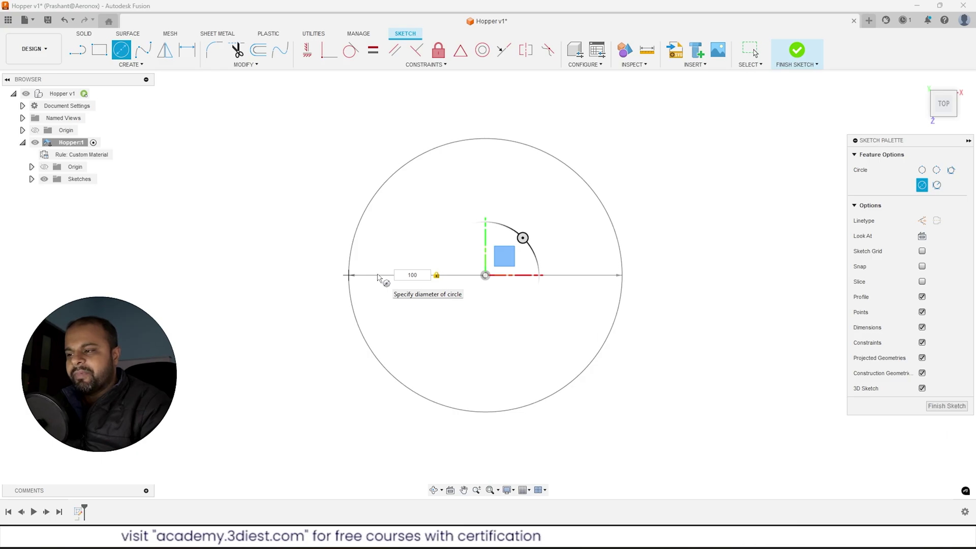
key(Return)
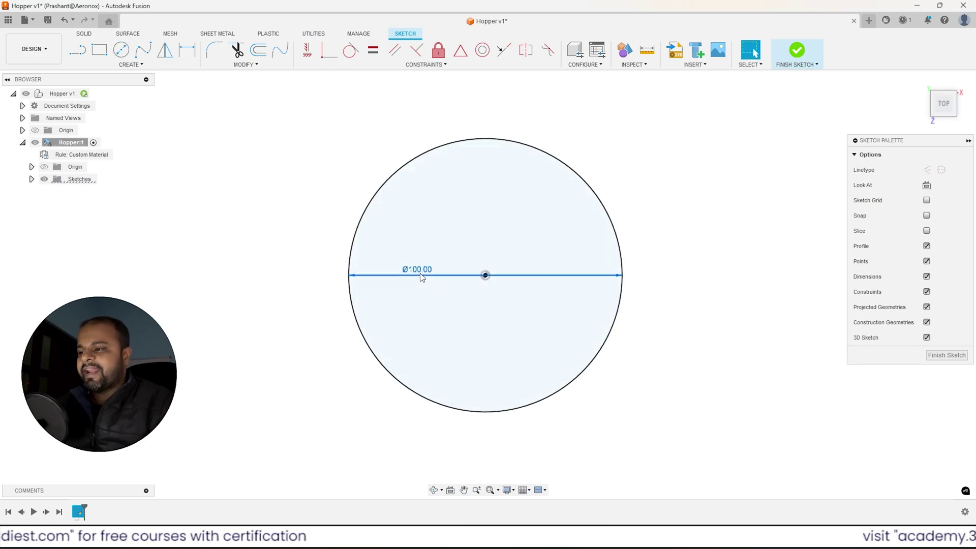
Step: Delete the diameter dimension from the circle
click(420, 277)
key(Delete)
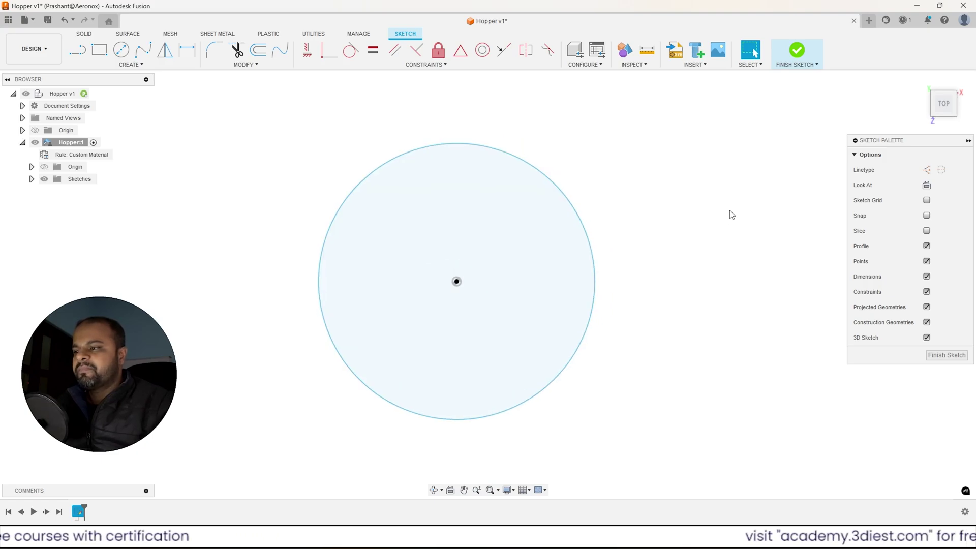
key(ctrl+z)
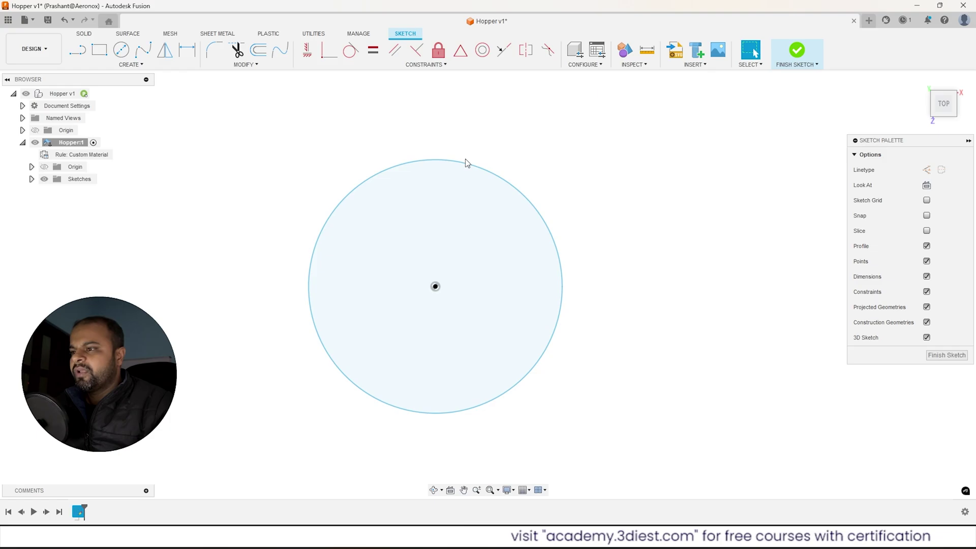
Step: Dimension the circle's diameter as 90 mm and finish the sketch
click(188, 51)
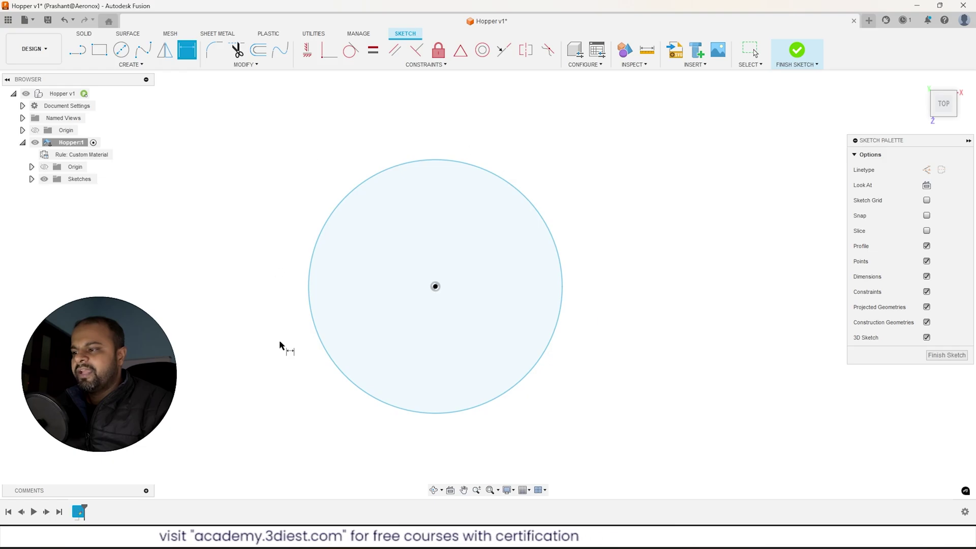
click(534, 210)
click(585, 171)
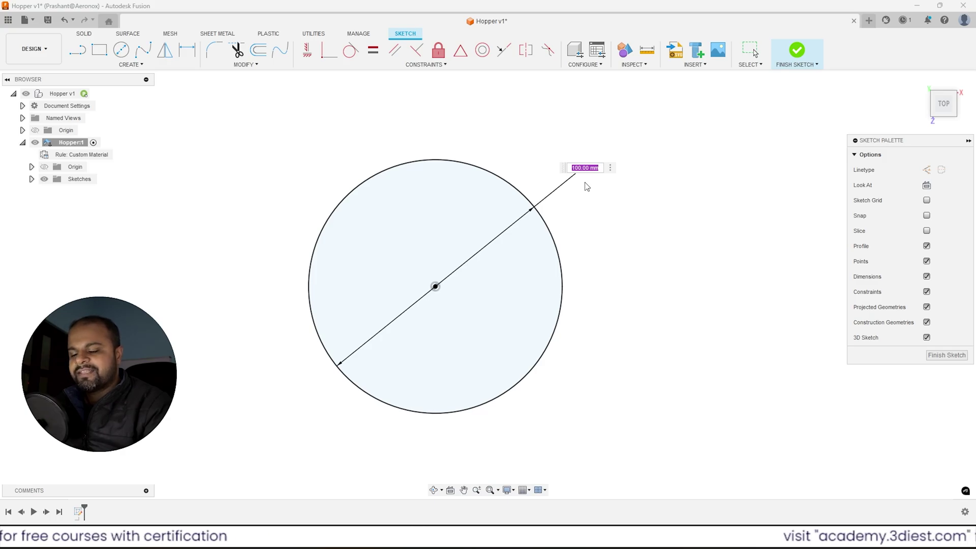
text(90)
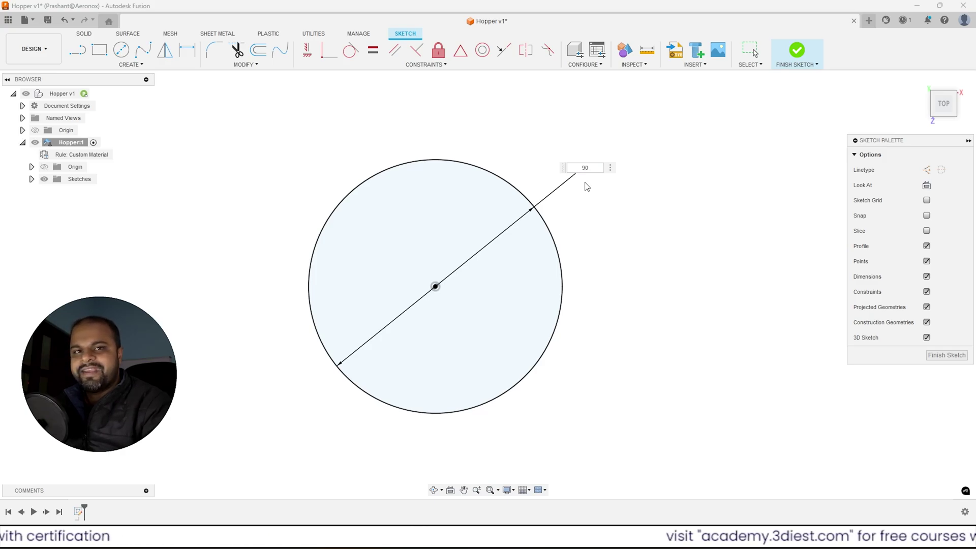
key(Return)
key(Escape)
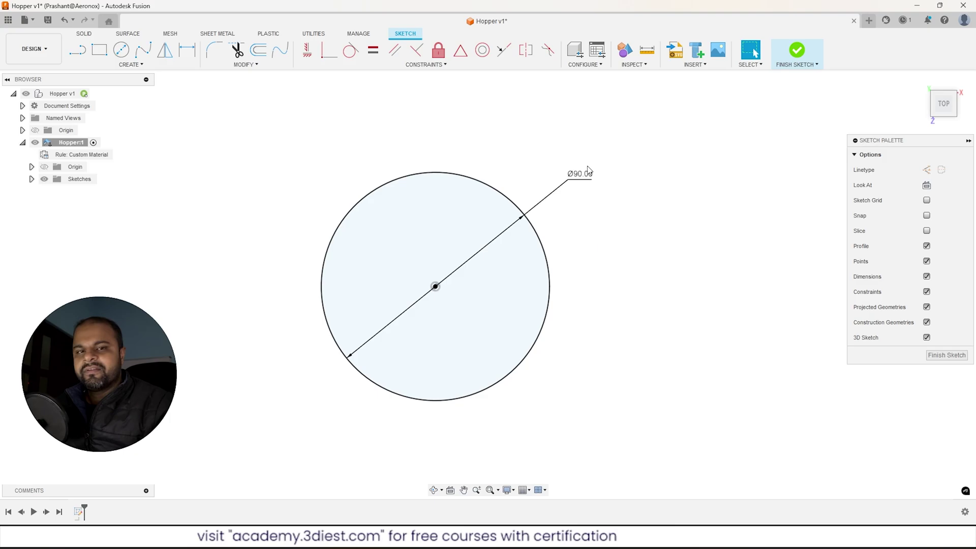
click(346, 215)
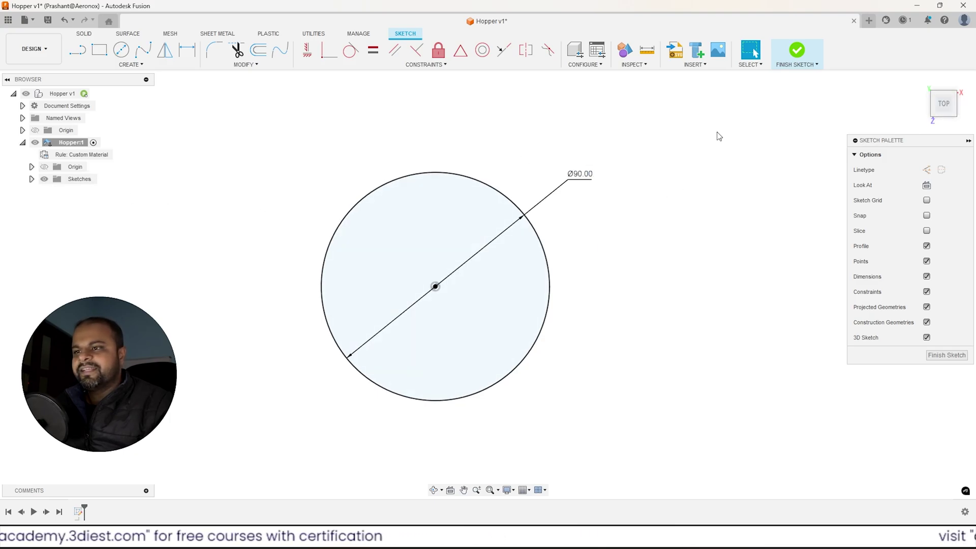
click(794, 53)
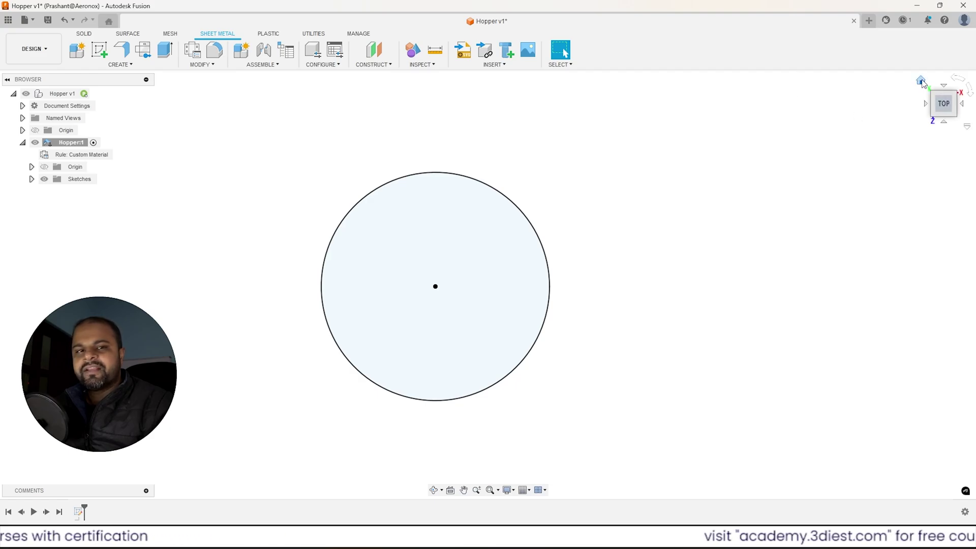
click(922, 81)
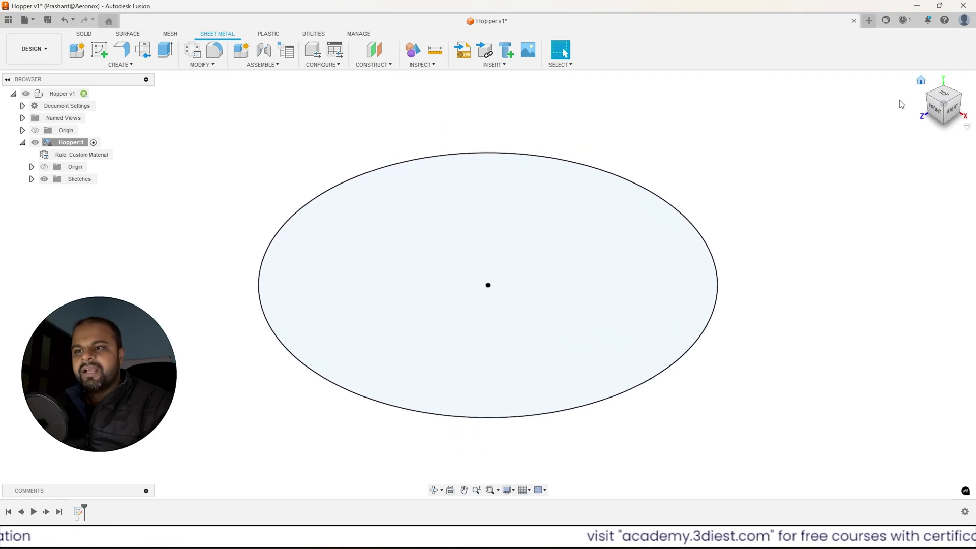
scroll(459, 280, up, 1)
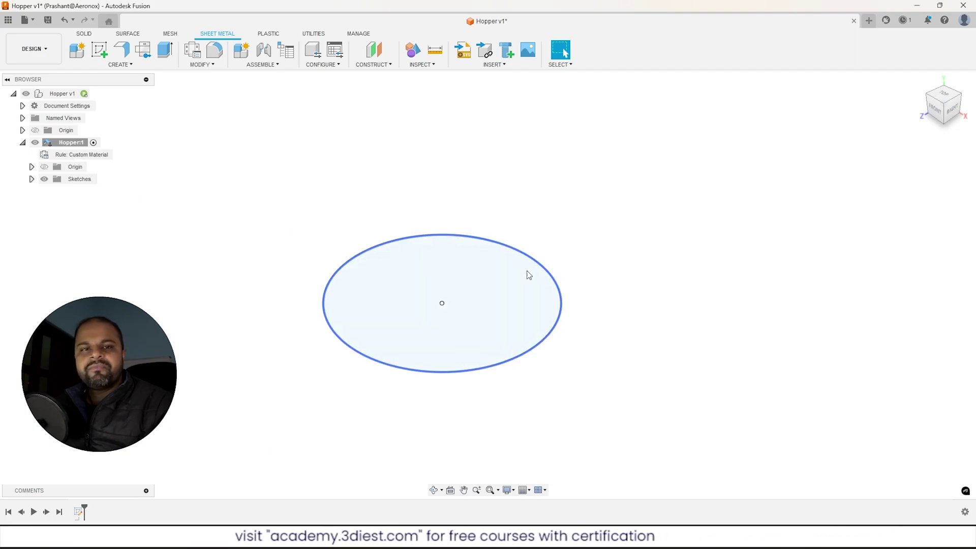
Step: Show the origin planes and construct an offset plane 150 mm above the horizontal XZ plane
click(36, 131)
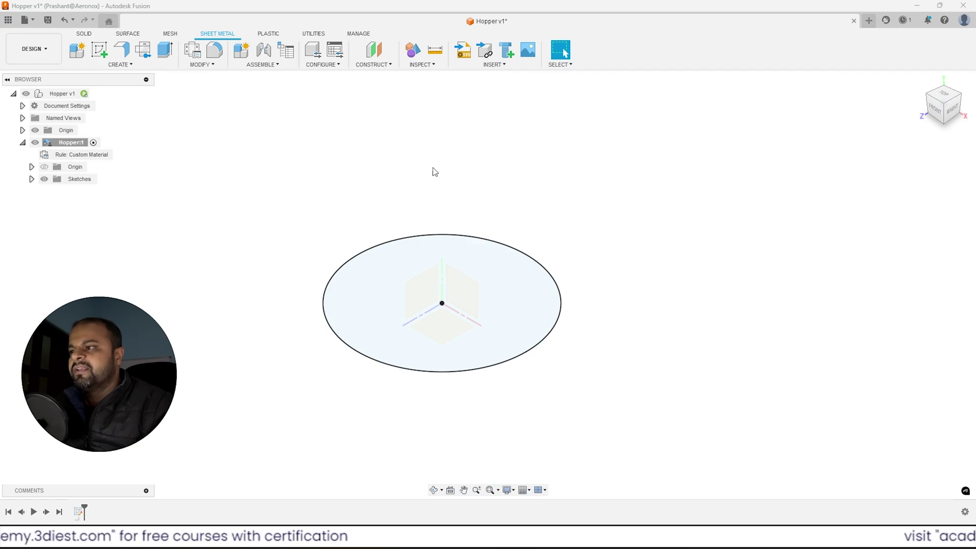
click(379, 71)
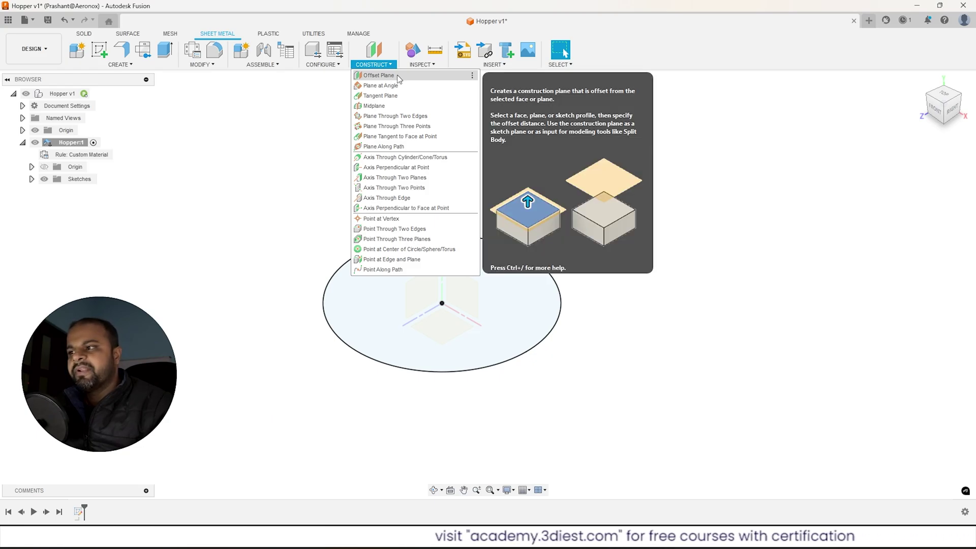
click(378, 75)
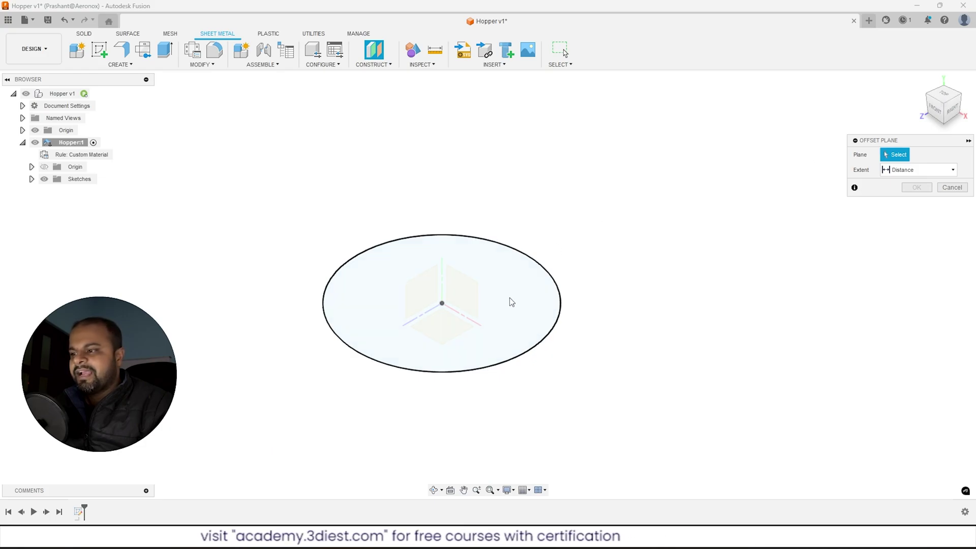
click(437, 328)
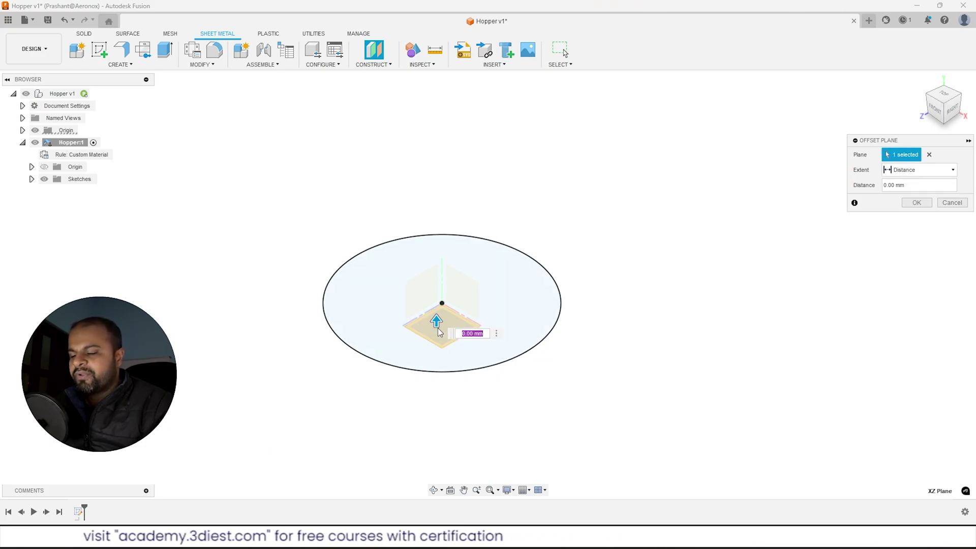
drag(436, 321, 436, 207)
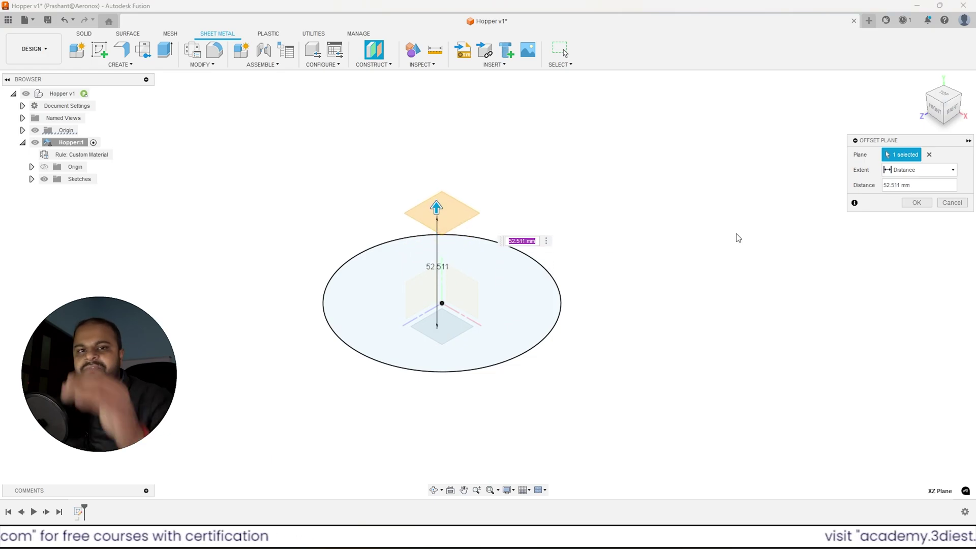
click(950, 110)
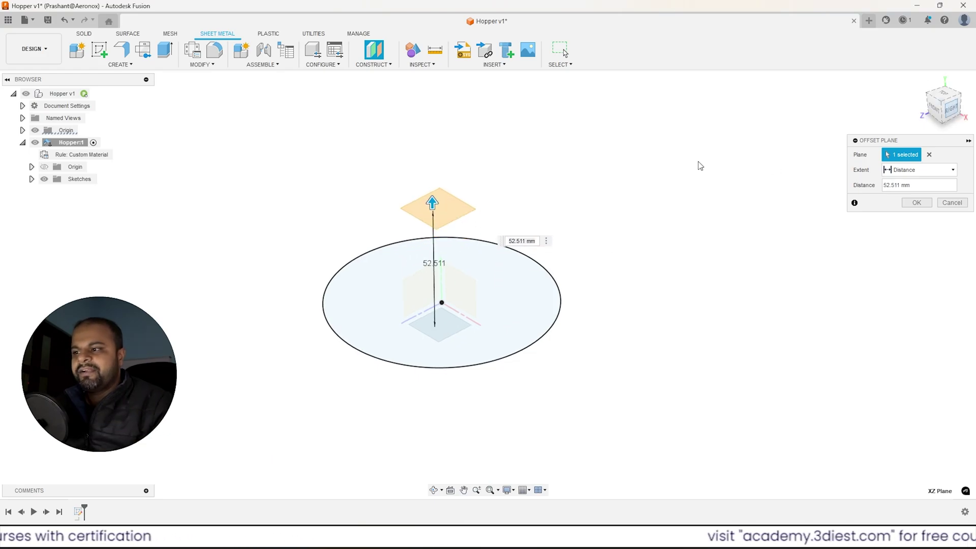
drag(414, 151, 413, 120)
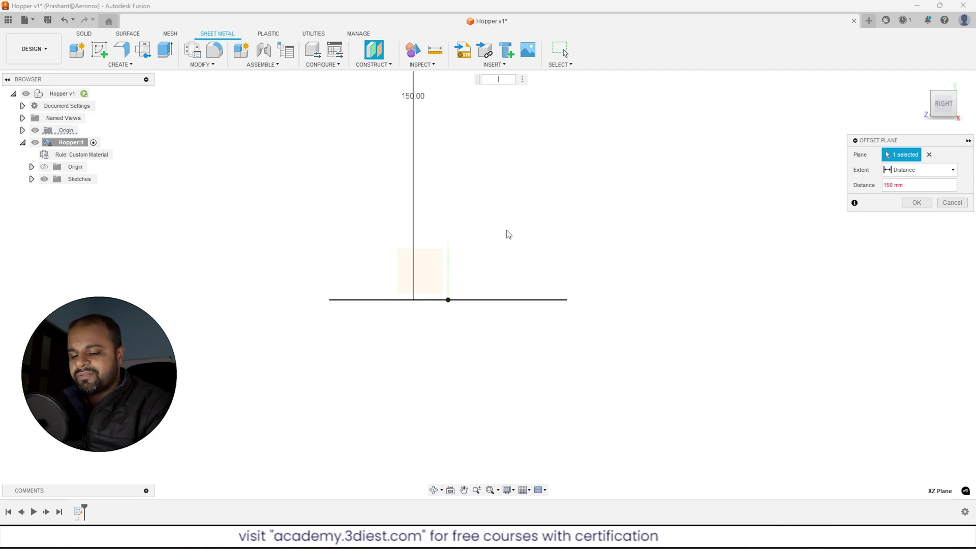
key(Return)
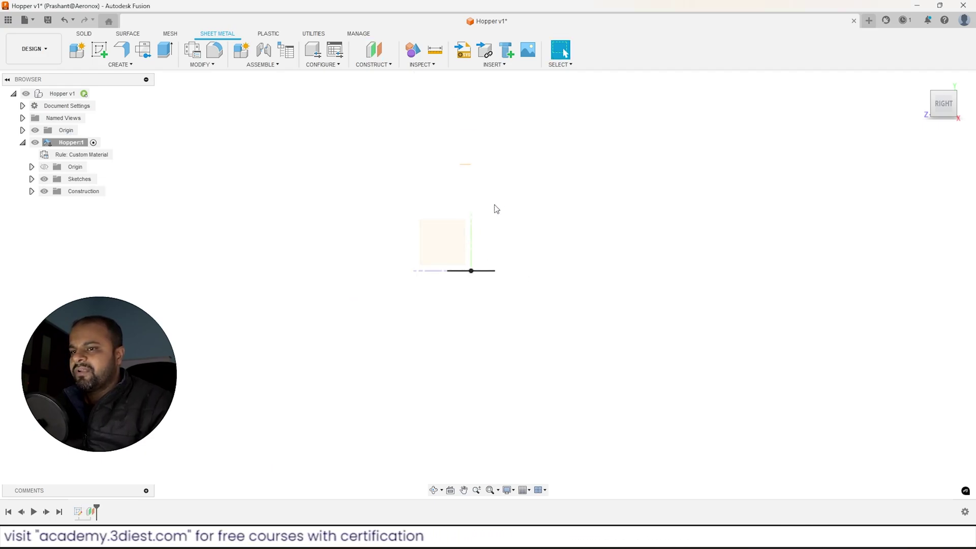
Step: Stretch the offset plane's displayed boundary in both directions so it extends well beyond the circle below
click(921, 80)
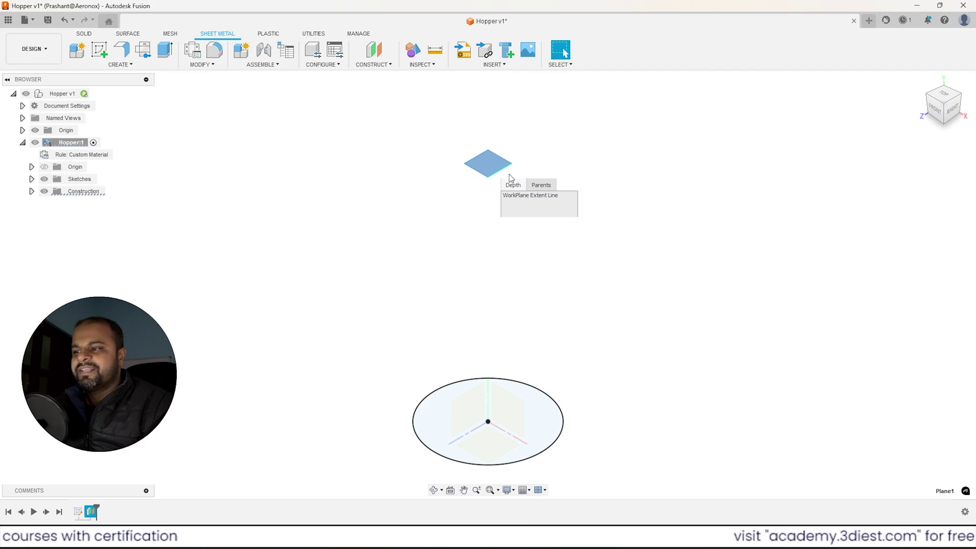
drag(507, 175, 586, 211)
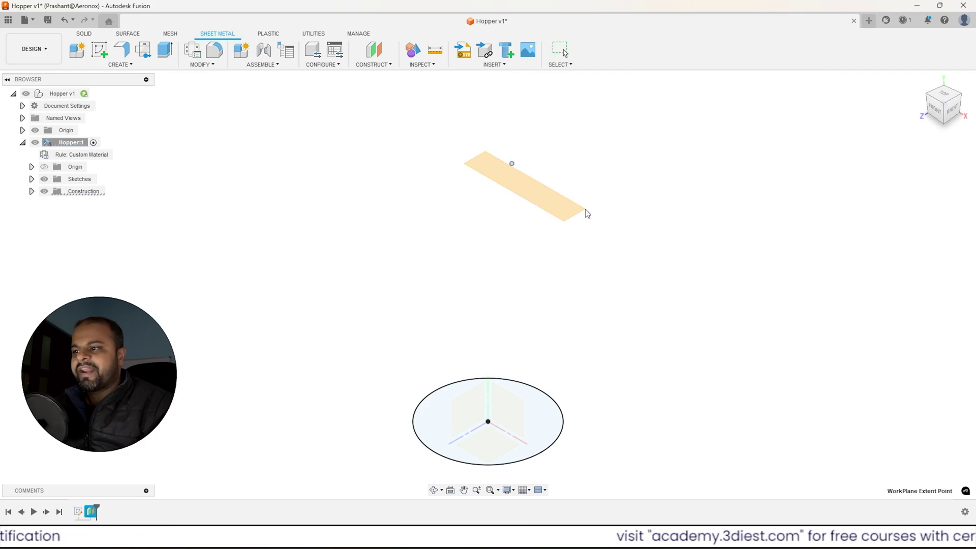
drag(532, 178, 337, 247)
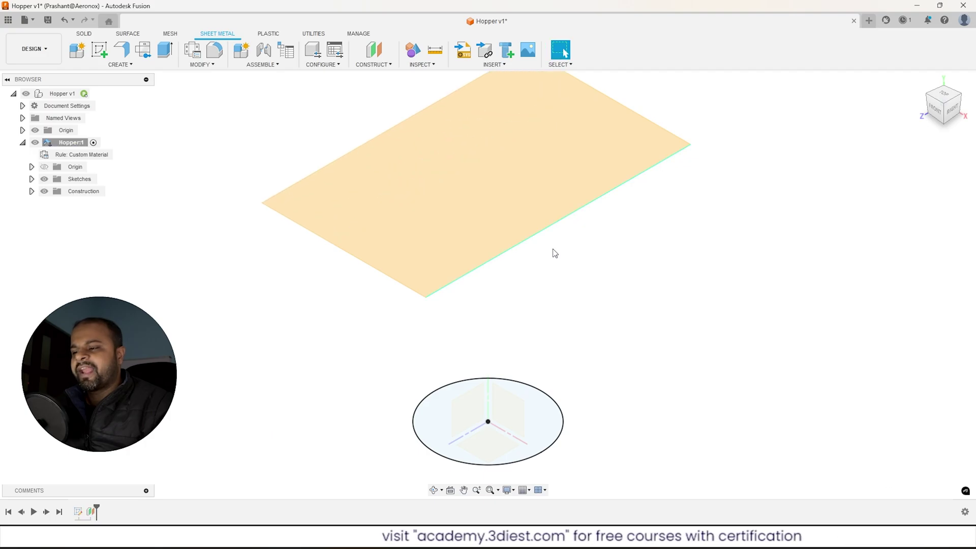
key(ctrl+z)
scroll(514, 286, down, 3)
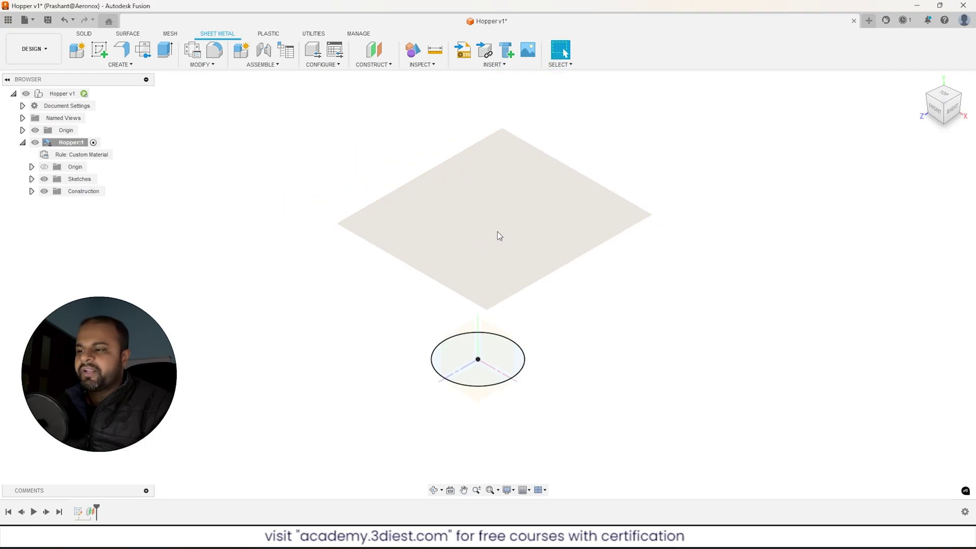
scroll(524, 285, up, 2)
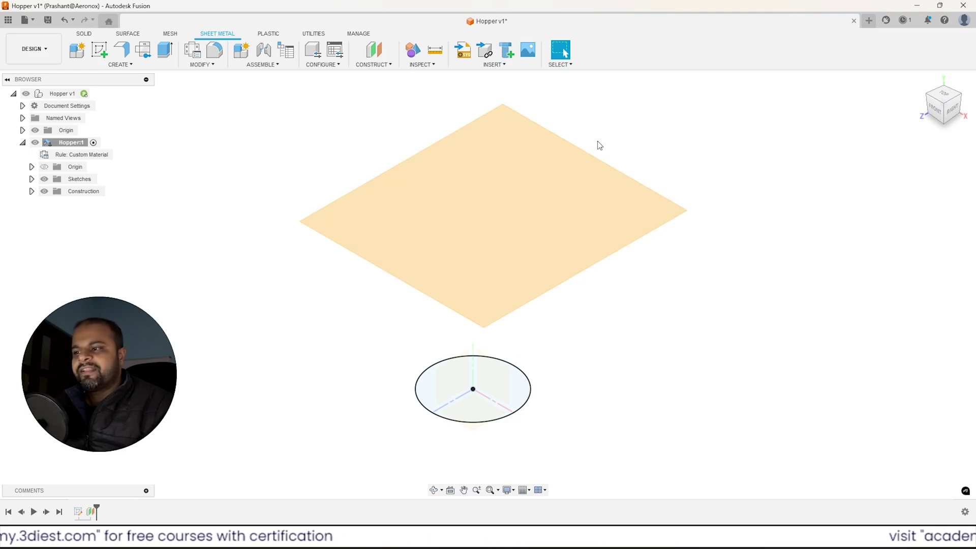
Step: Start a new sketch on the offset construction plane above the circle
click(32, 191)
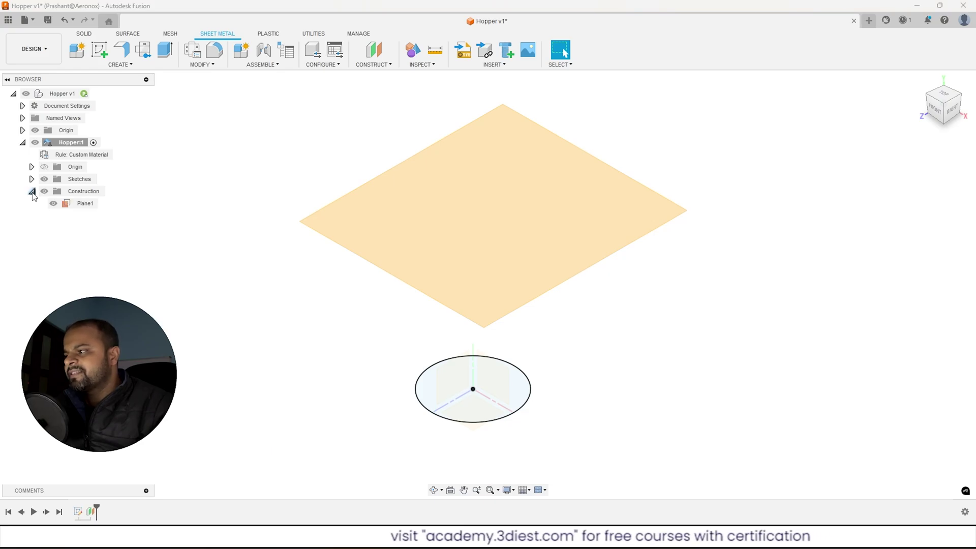
click(86, 206)
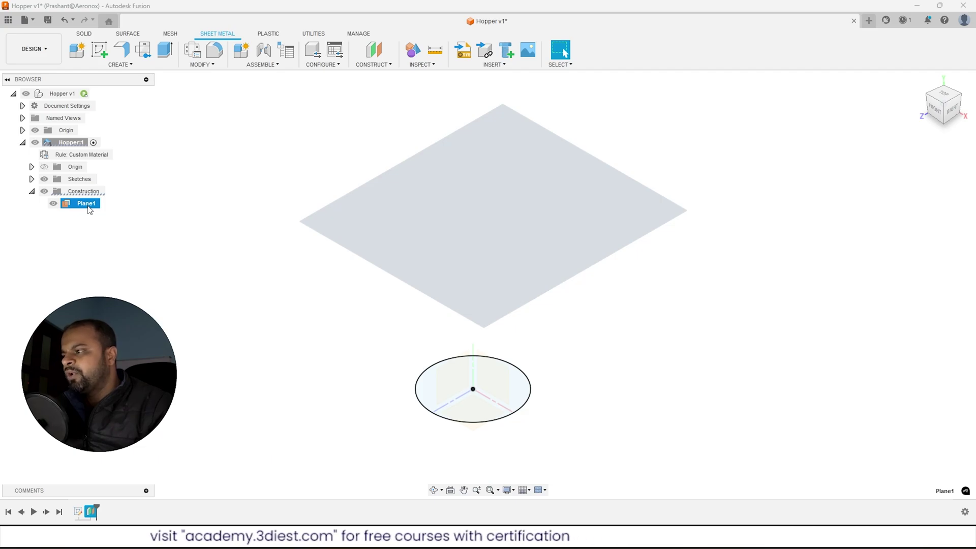
key(Escape)
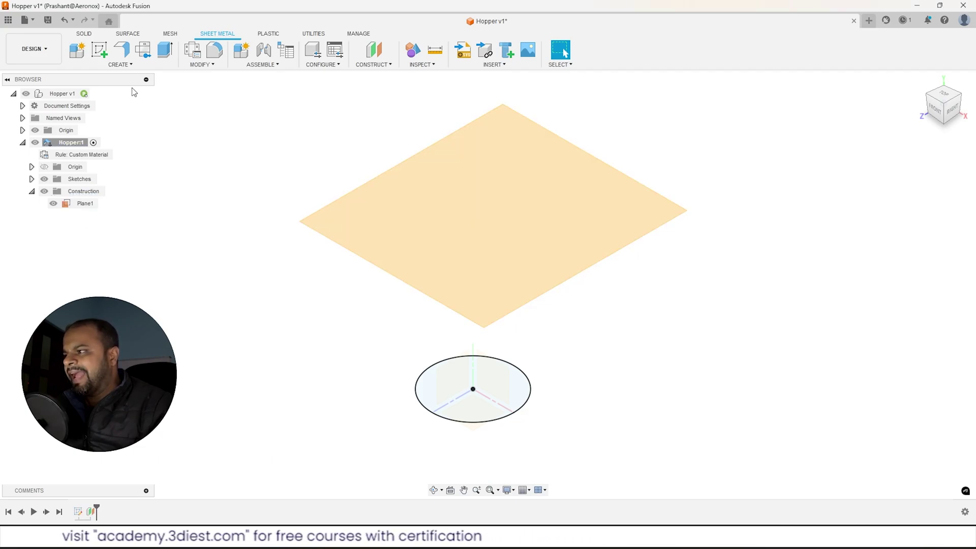
click(100, 51)
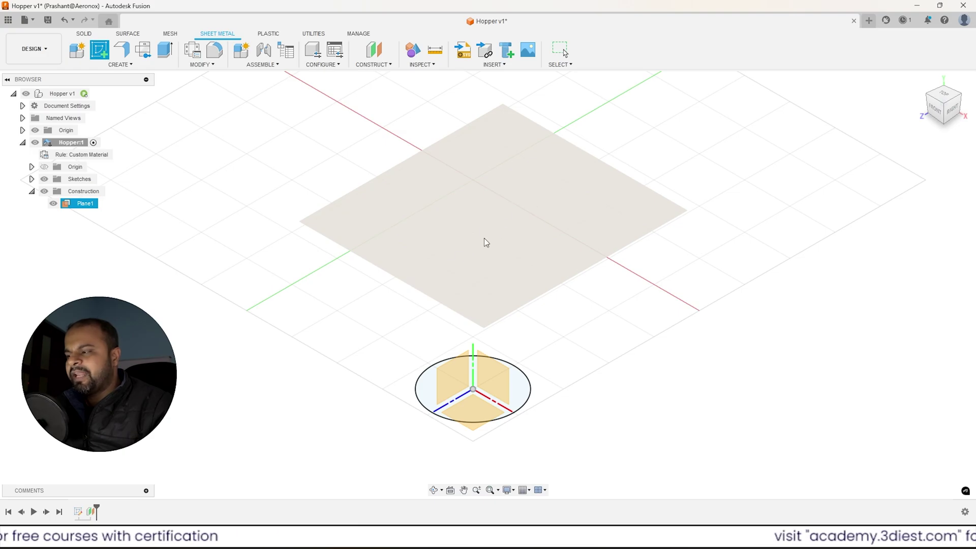
click(535, 197)
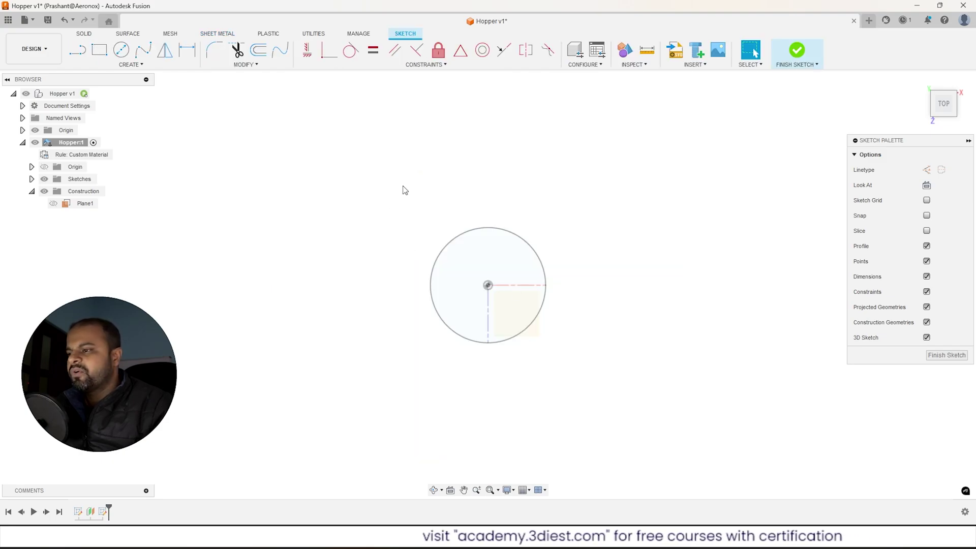
Step: Draw a 150 mm by 150 mm center rectangle centred on the origin
click(129, 66)
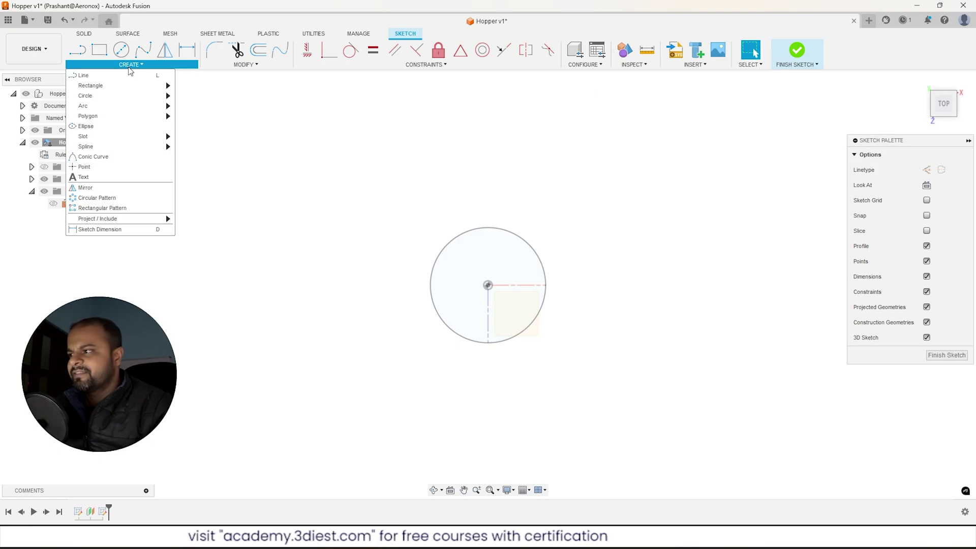
click(135, 65)
click(138, 66)
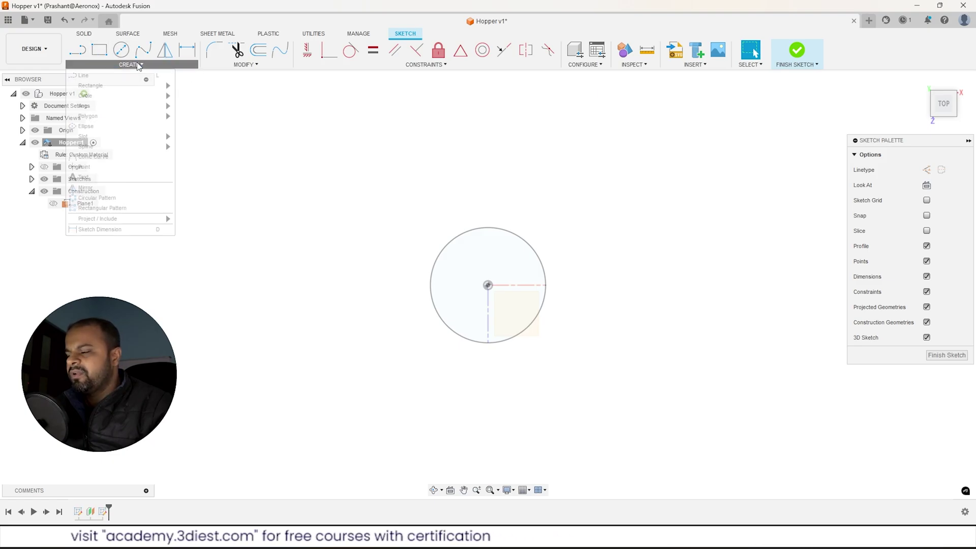
mouse_move(129, 87)
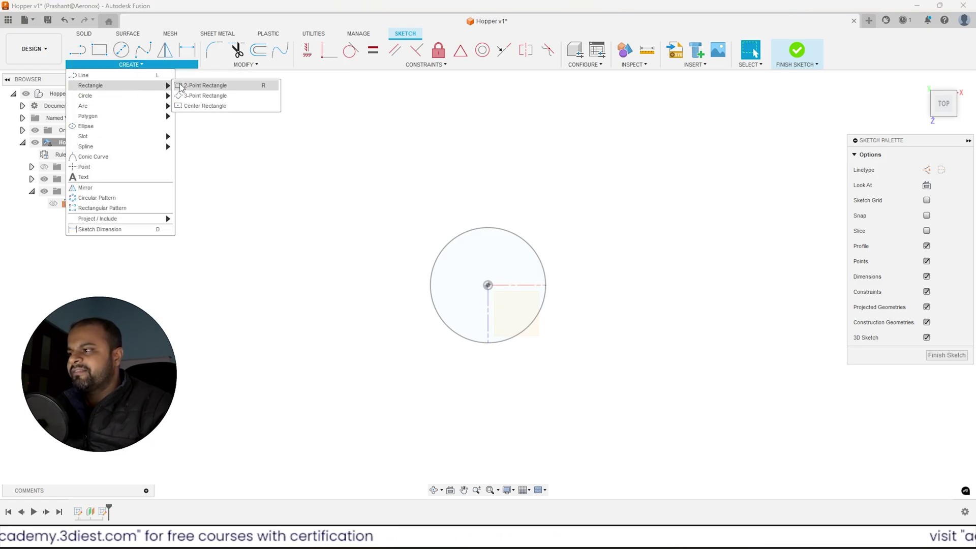
click(215, 107)
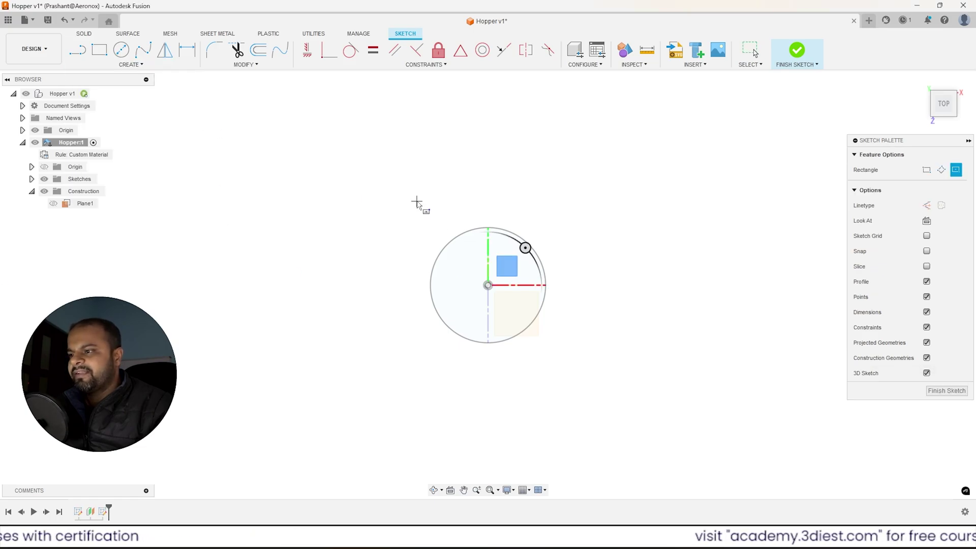
click(489, 285)
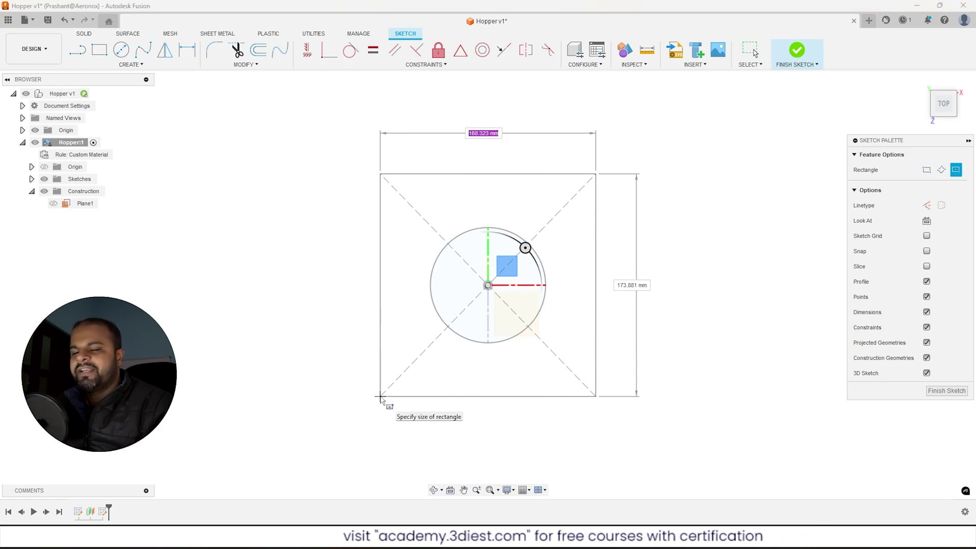
text(150)
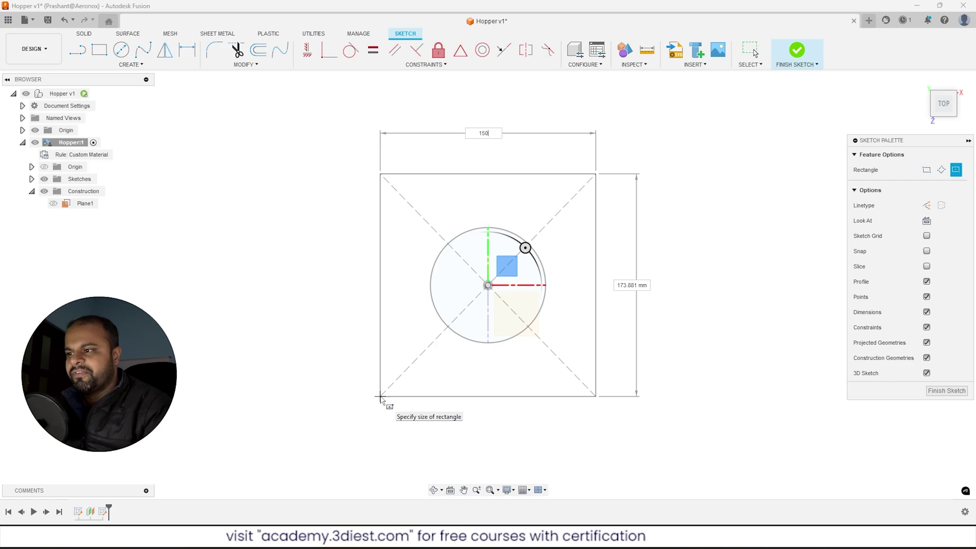
key(Tab)
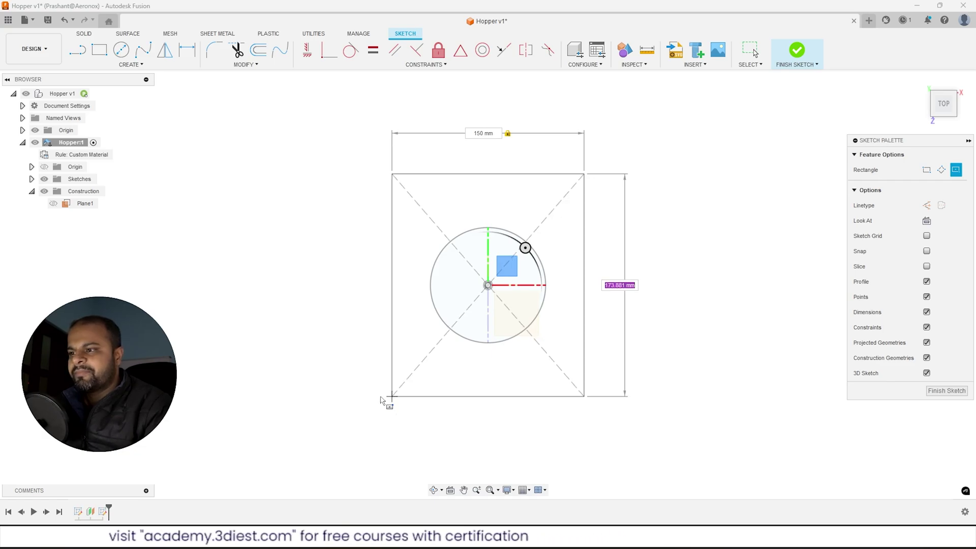
text(150)
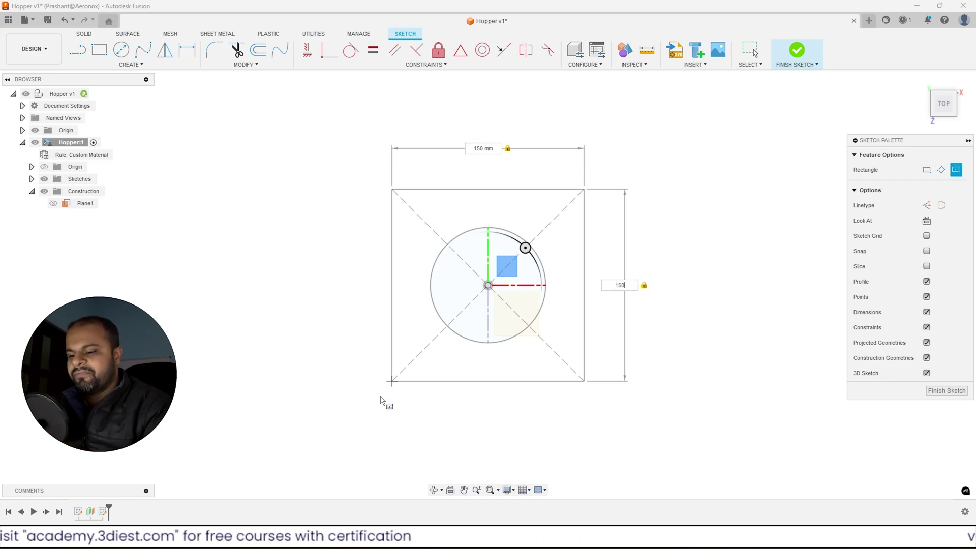
key(Return)
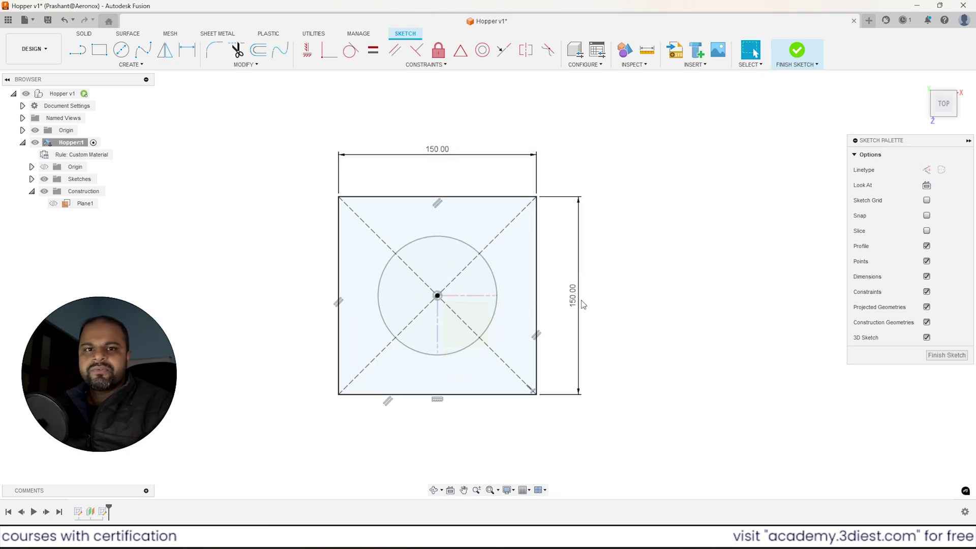
Step: Check the square's width and height dimensions without changing them
double_click(438, 150)
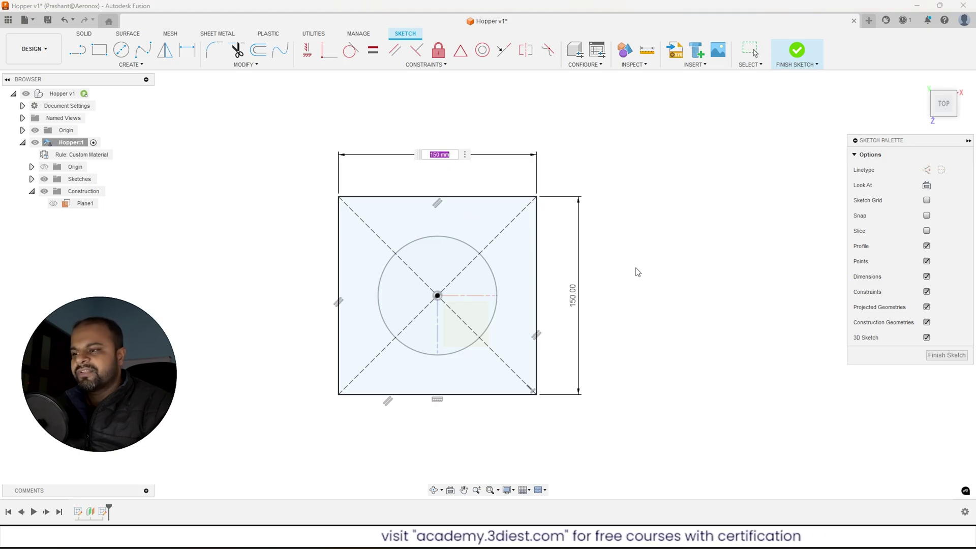
key(Return)
double_click(565, 301)
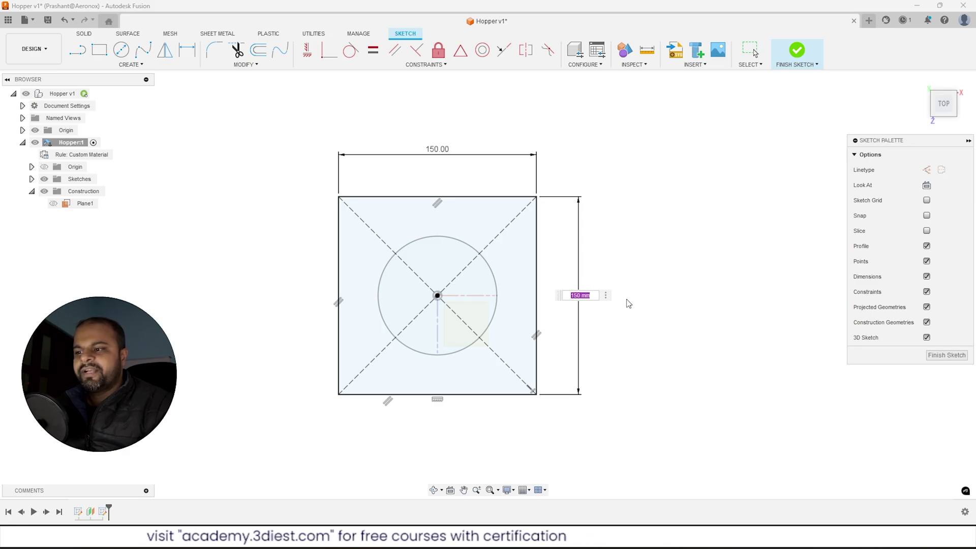
key(Return)
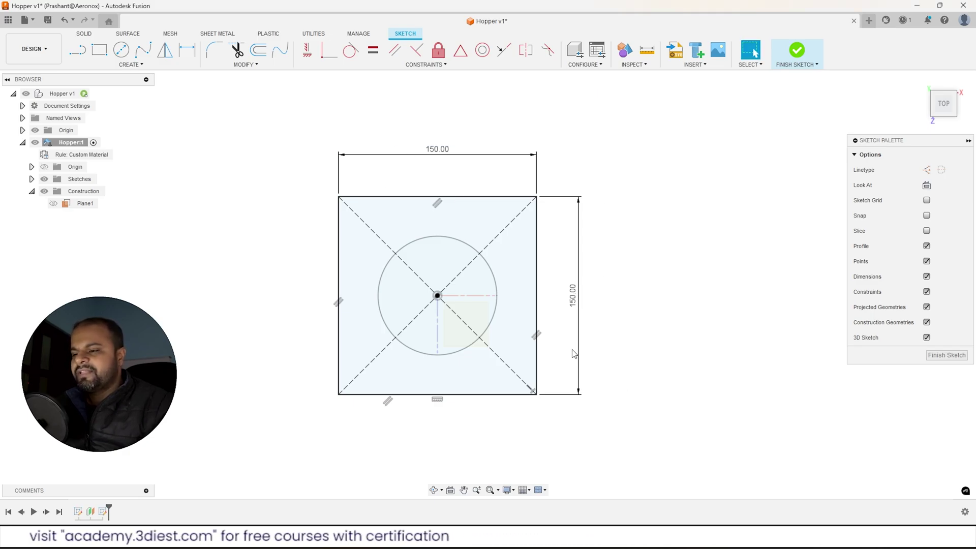
Step: Hide the circle's sketch so only the square's sketch is displayed
scroll(402, 272, up, 2)
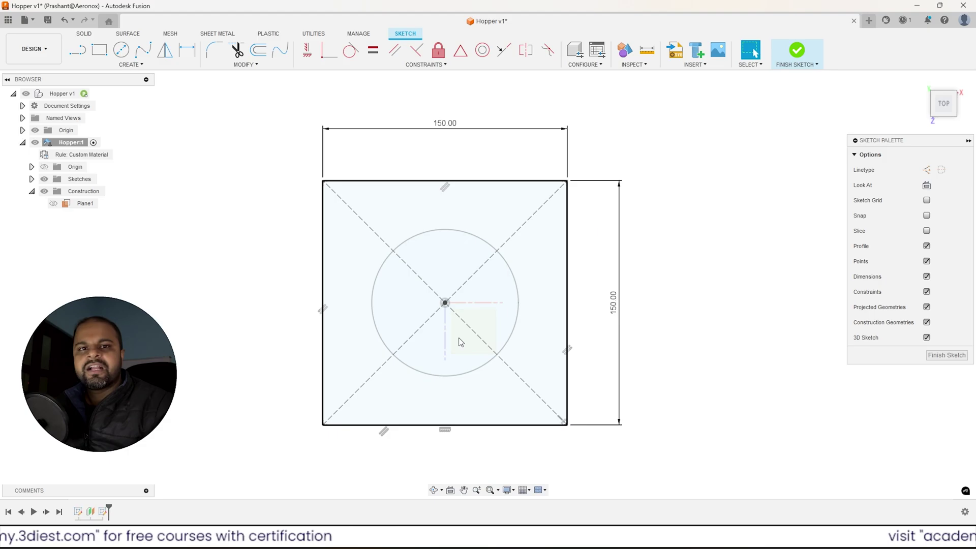
scroll(376, 301, up, 1)
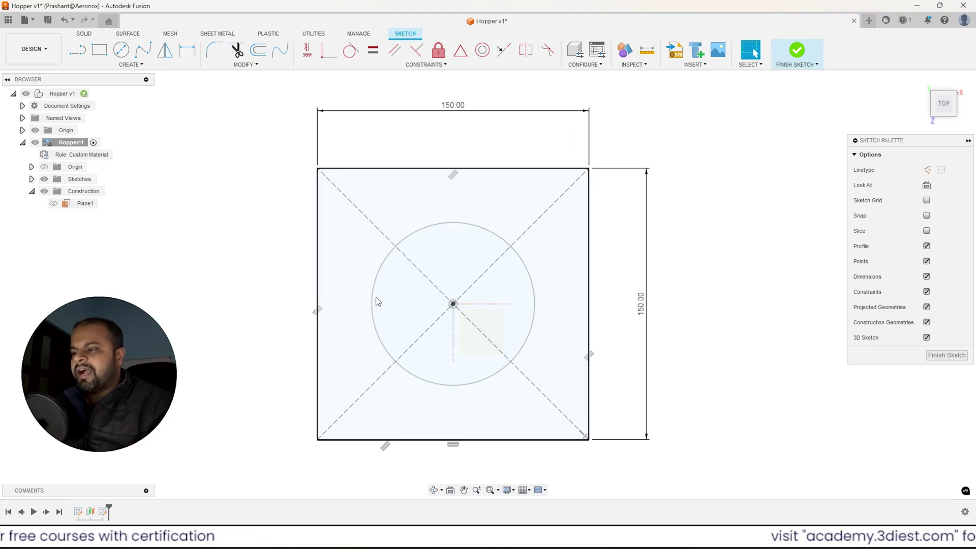
scroll(376, 301, up, 1)
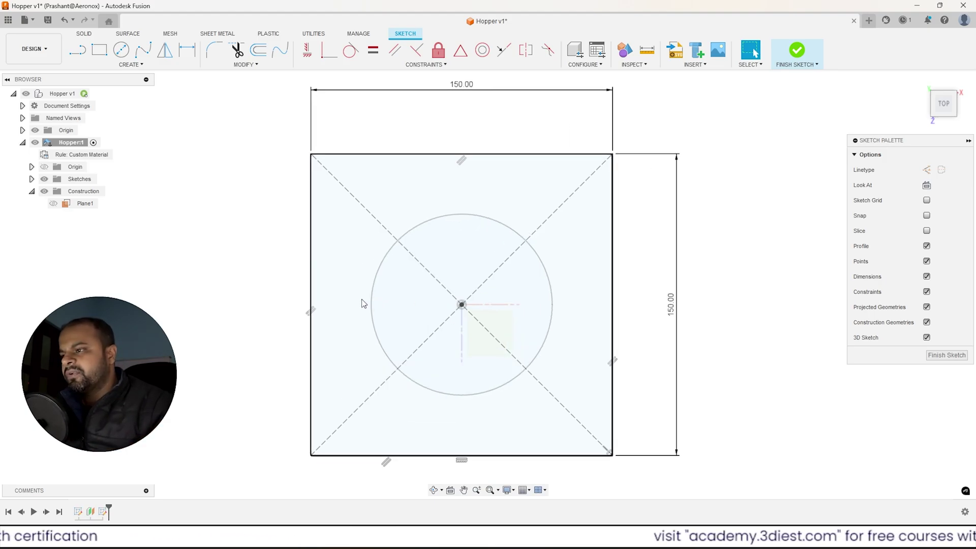
click(32, 179)
click(55, 195)
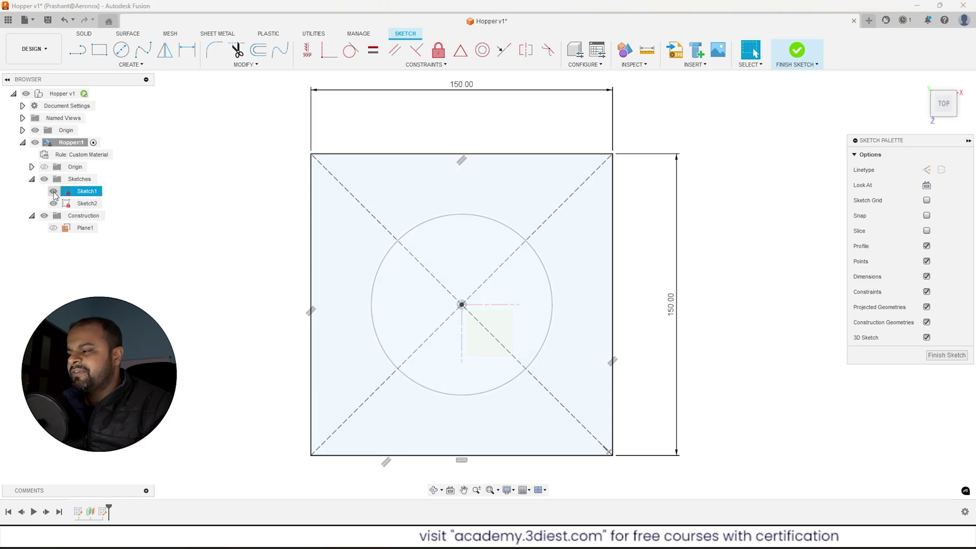
click(54, 193)
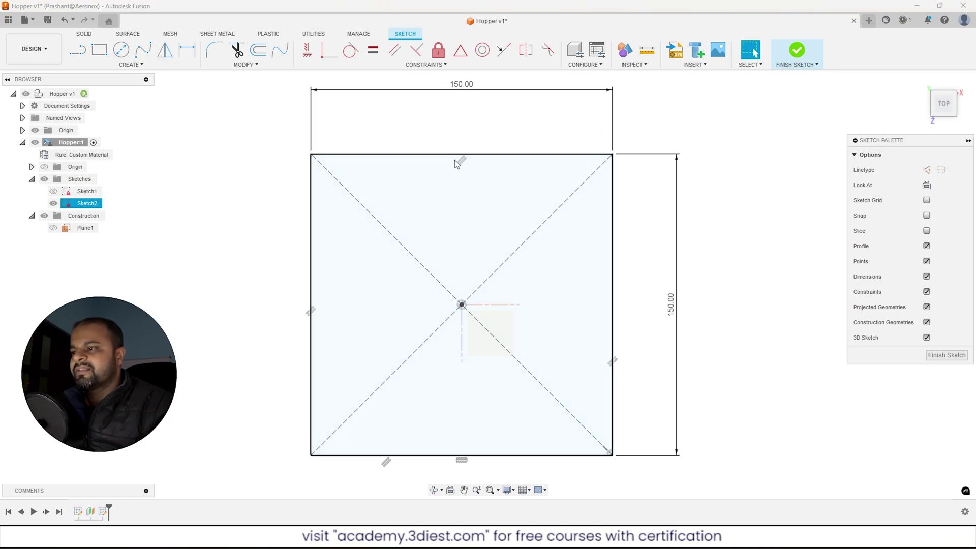
click(65, 205)
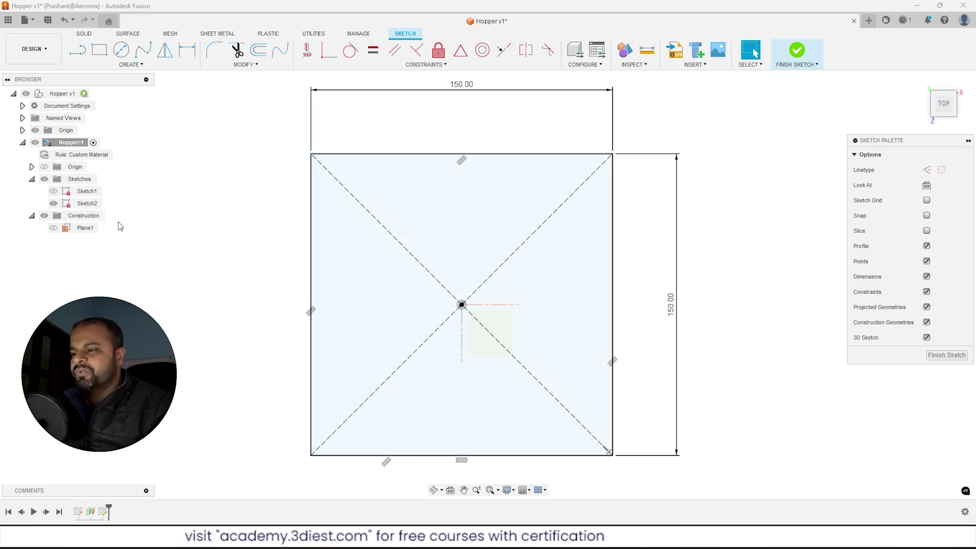
click(304, 197)
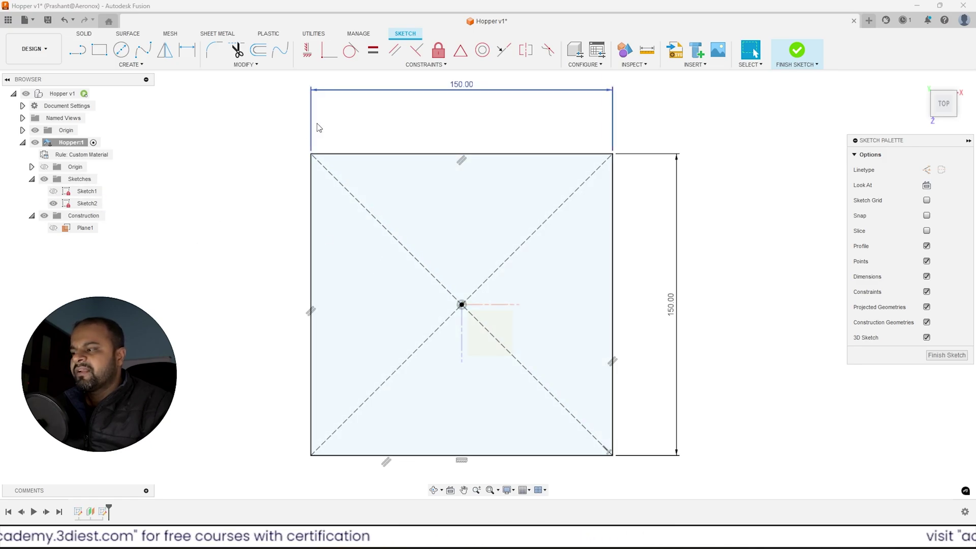
click(338, 239)
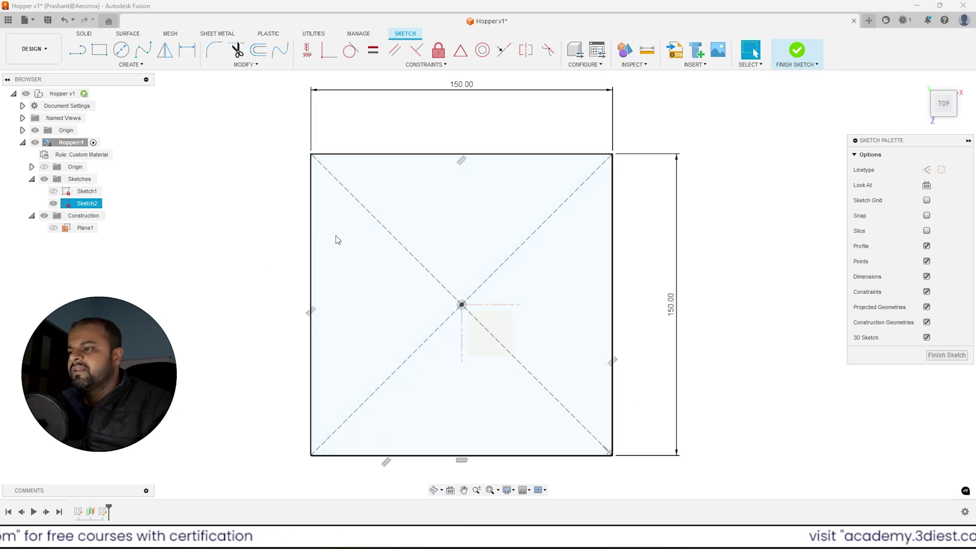
key(Escape)
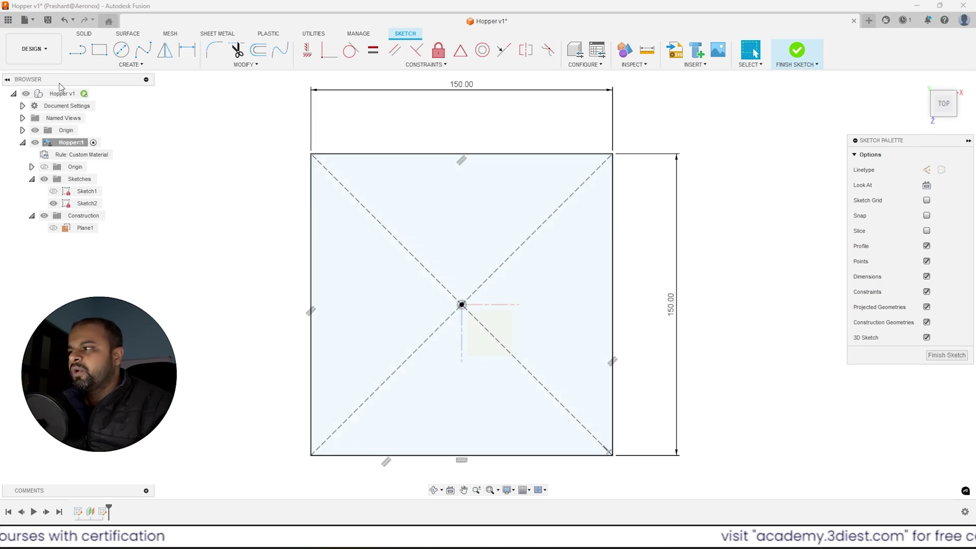
Step: Draw a line from the square's centre to the midpoint of its upper edge
click(77, 50)
click(462, 304)
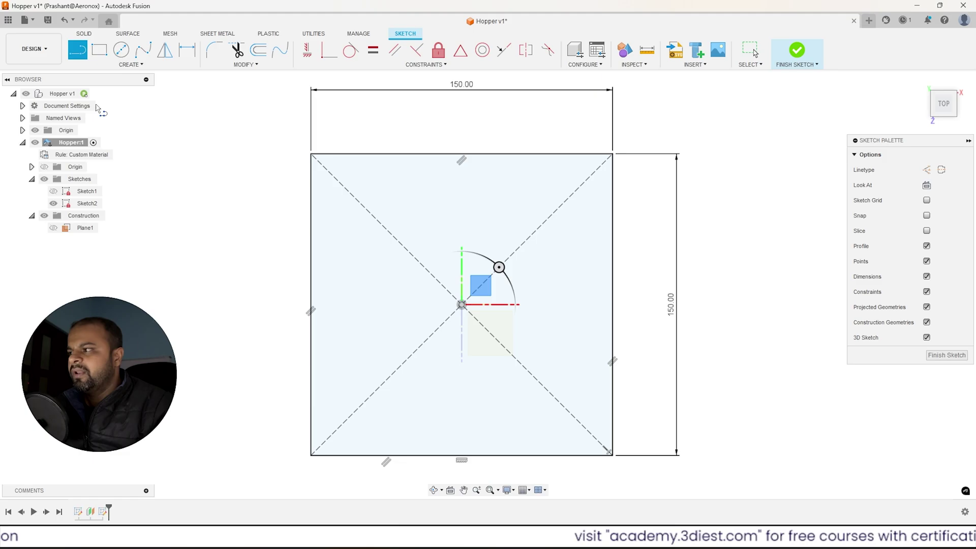
click(462, 154)
key(Escape)
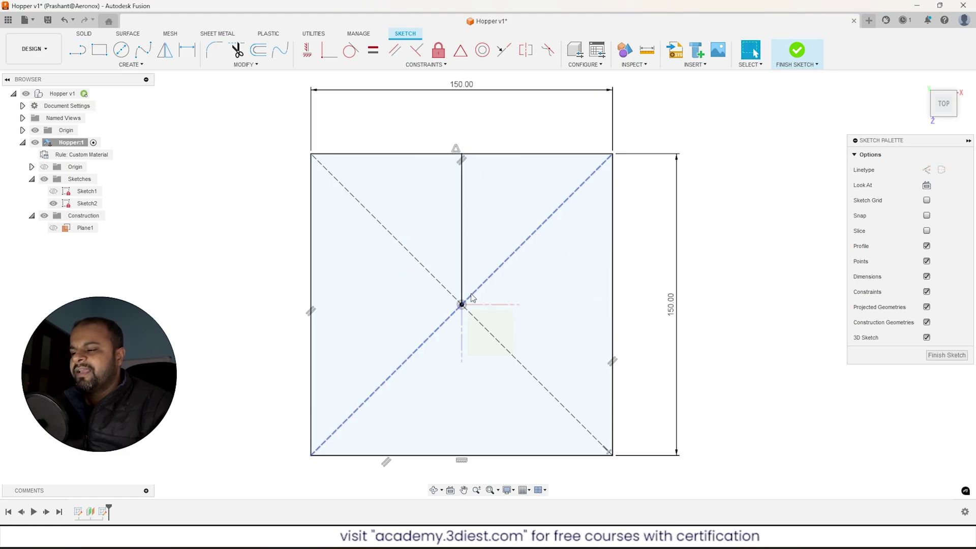
click(509, 255)
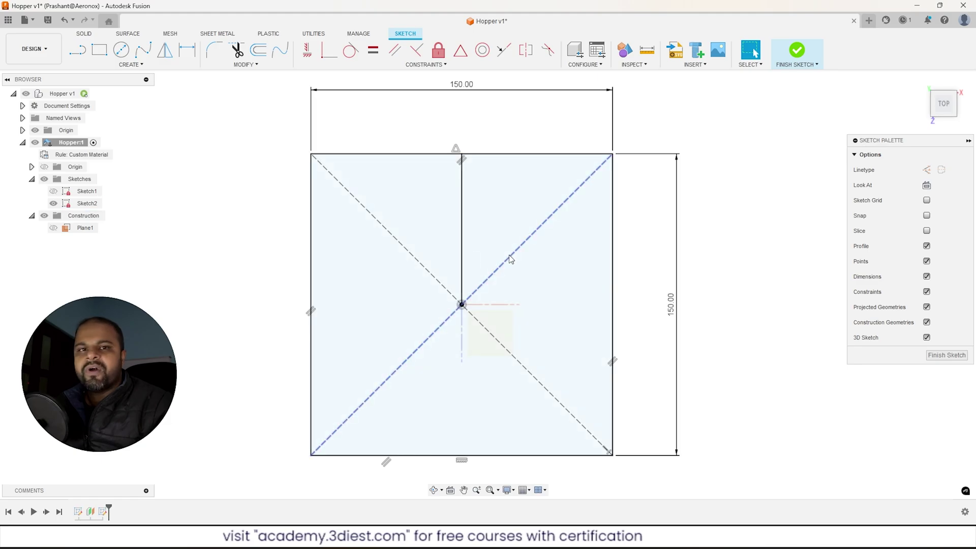
click(366, 154)
click(613, 229)
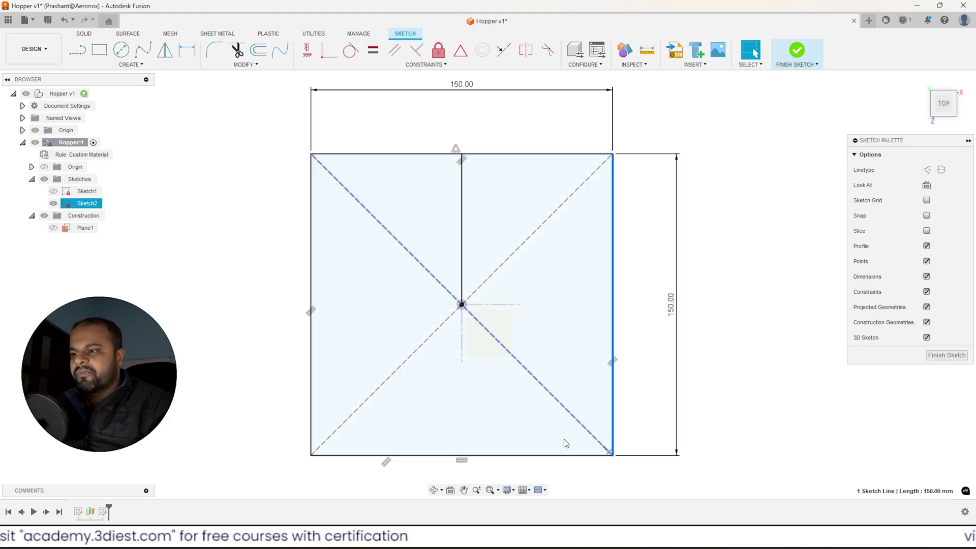
click(311, 329)
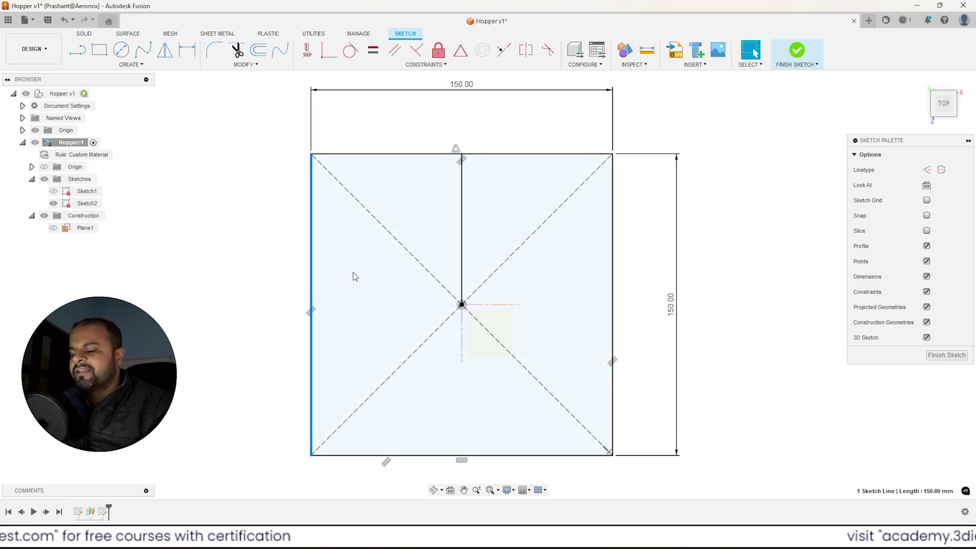
scroll(456, 158, up, 3)
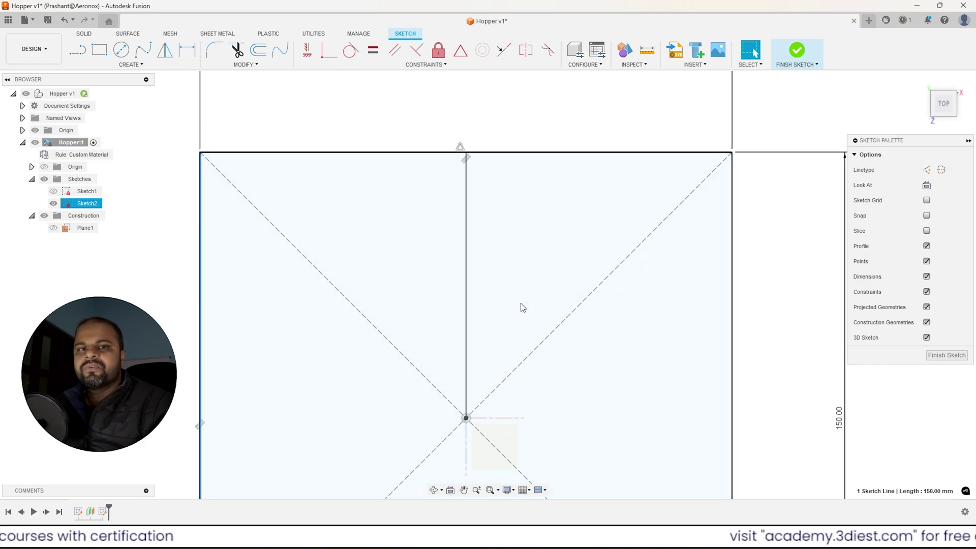
click(463, 150)
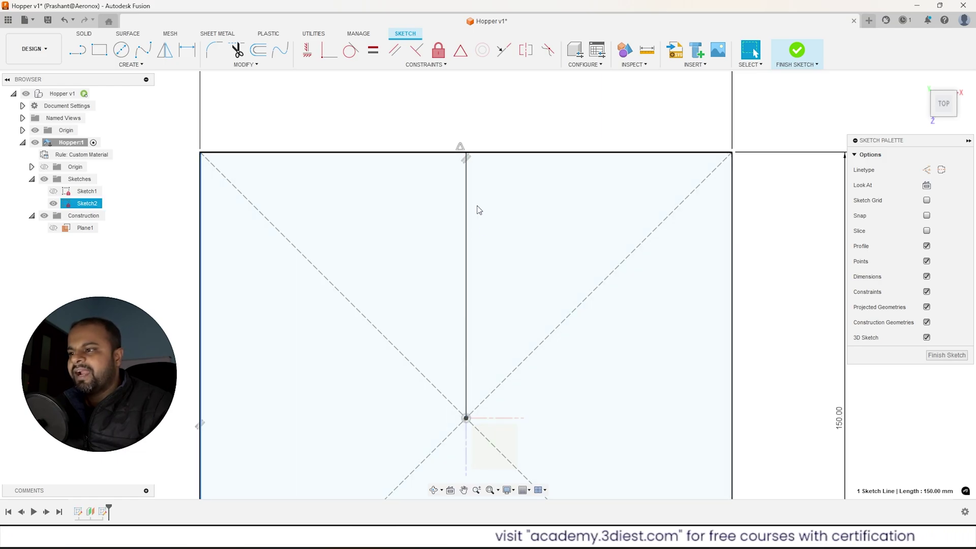
click(466, 223)
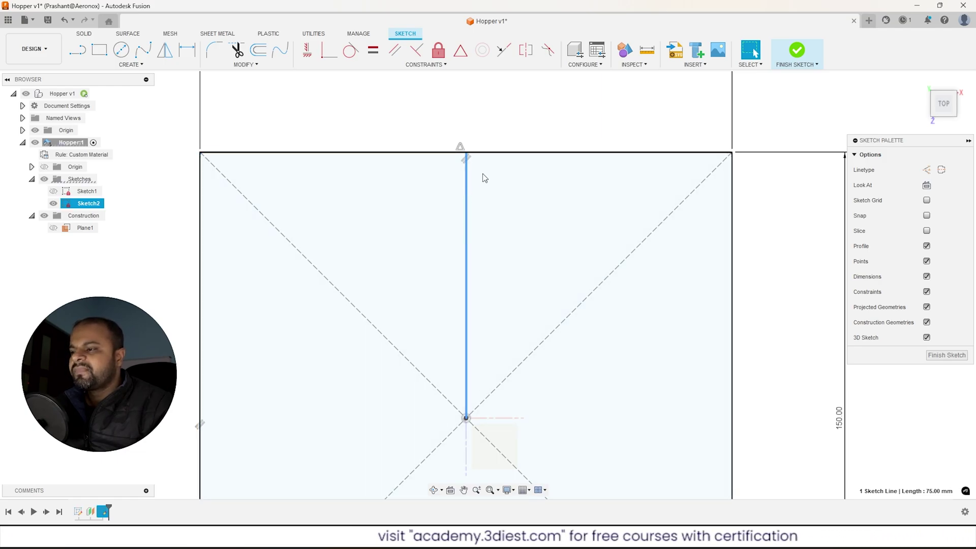
key(Escape)
scroll(495, 178, down, 1)
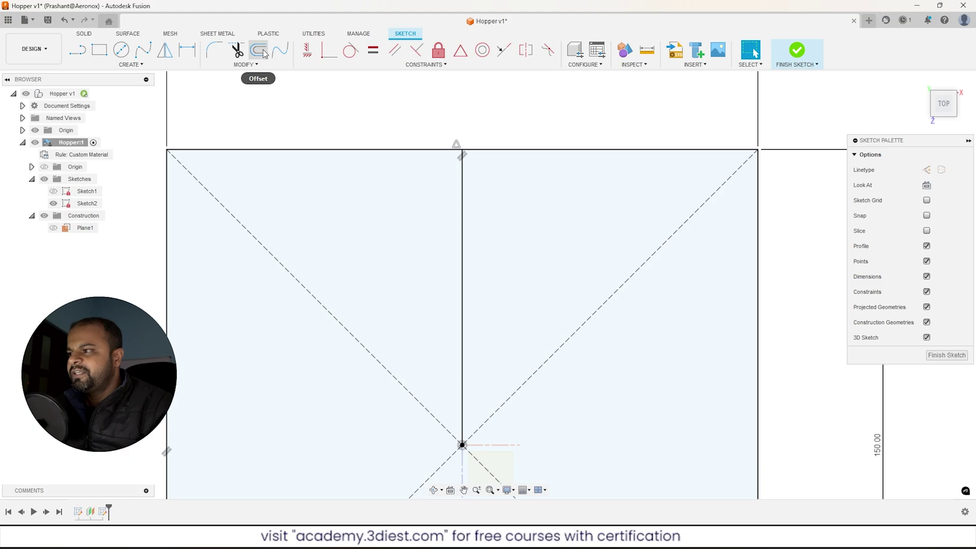
Step: Offset the vertical centre line 0.5 mm to both sides using a two-sided Offset
click(253, 52)
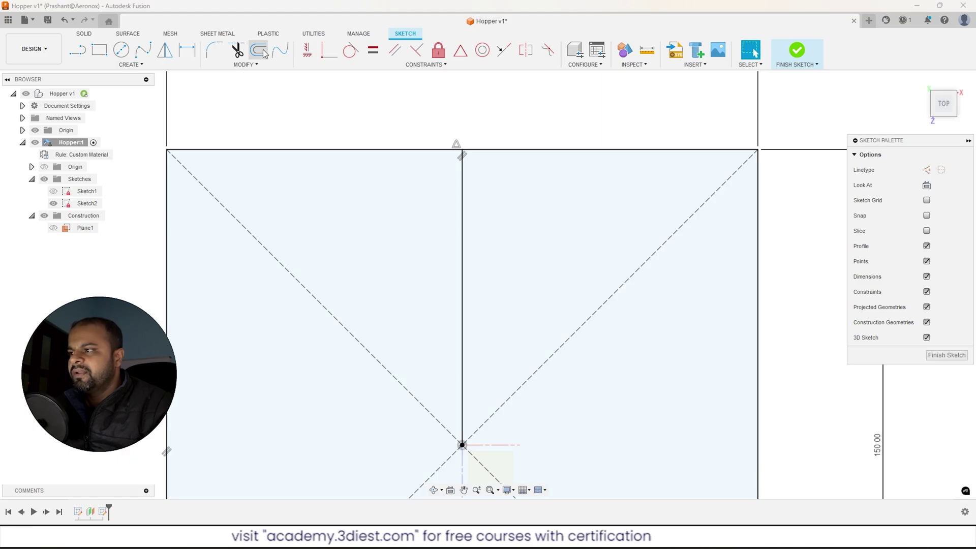
click(462, 182)
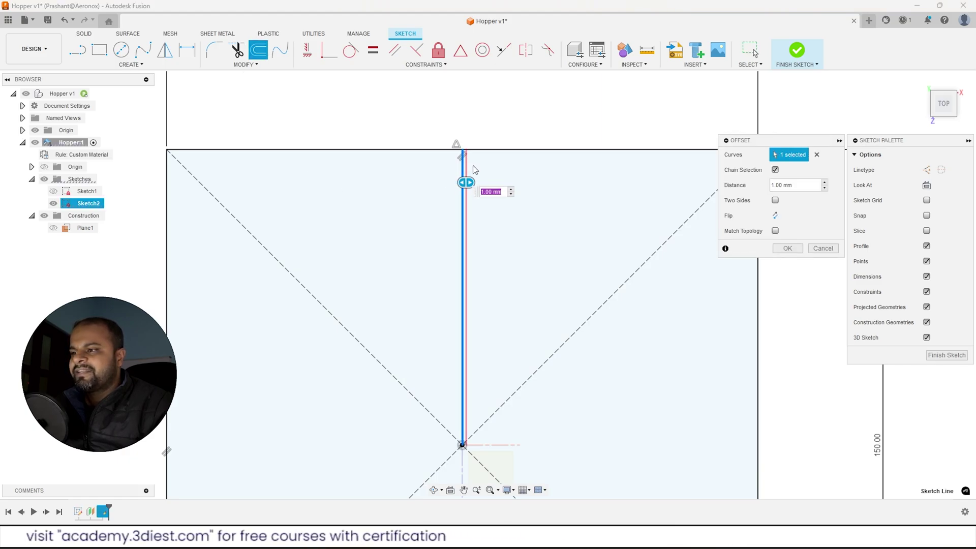
click(775, 200)
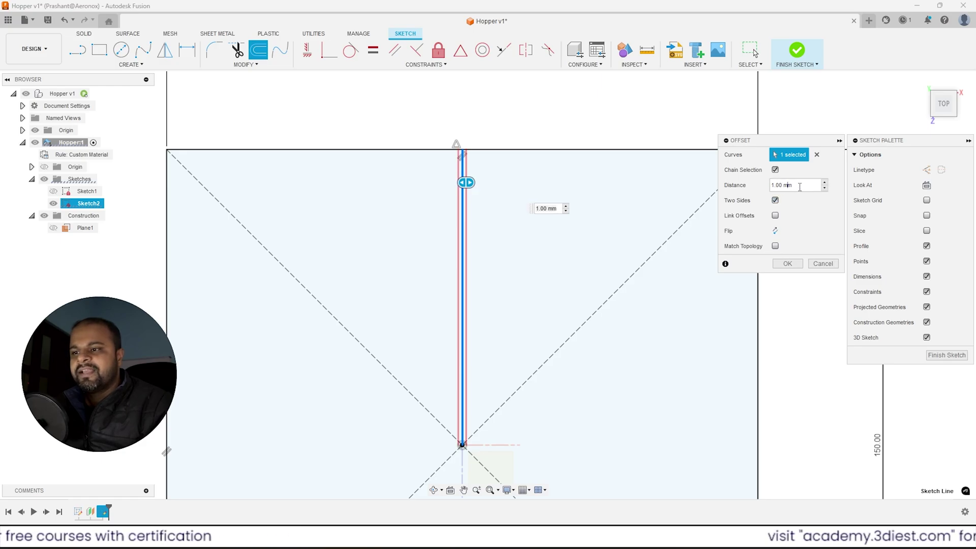
click(800, 187)
text(.5)
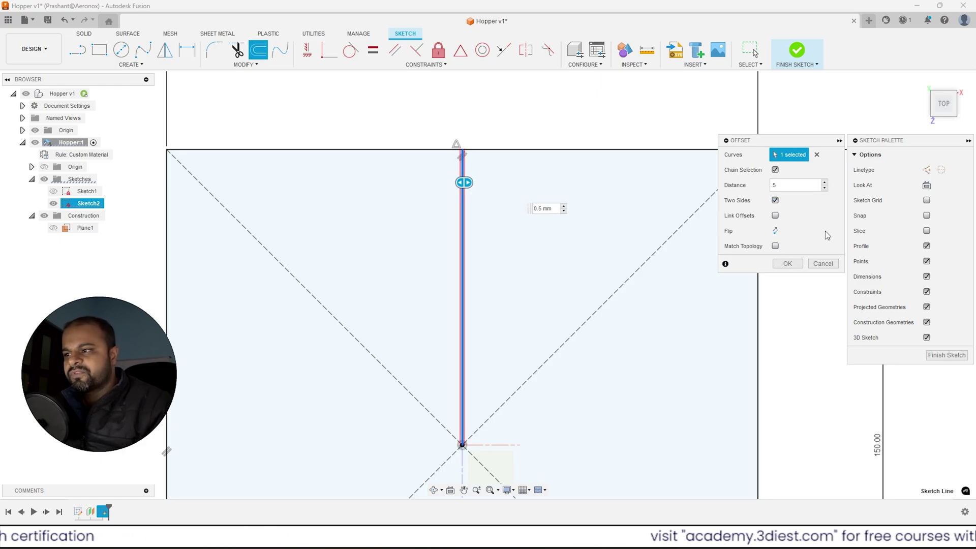
scroll(458, 150, up, 5)
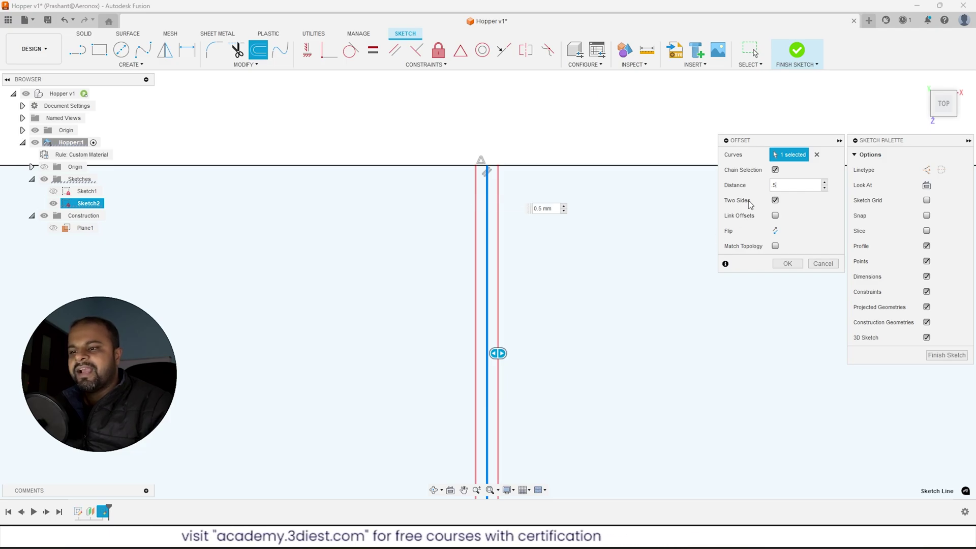
click(787, 263)
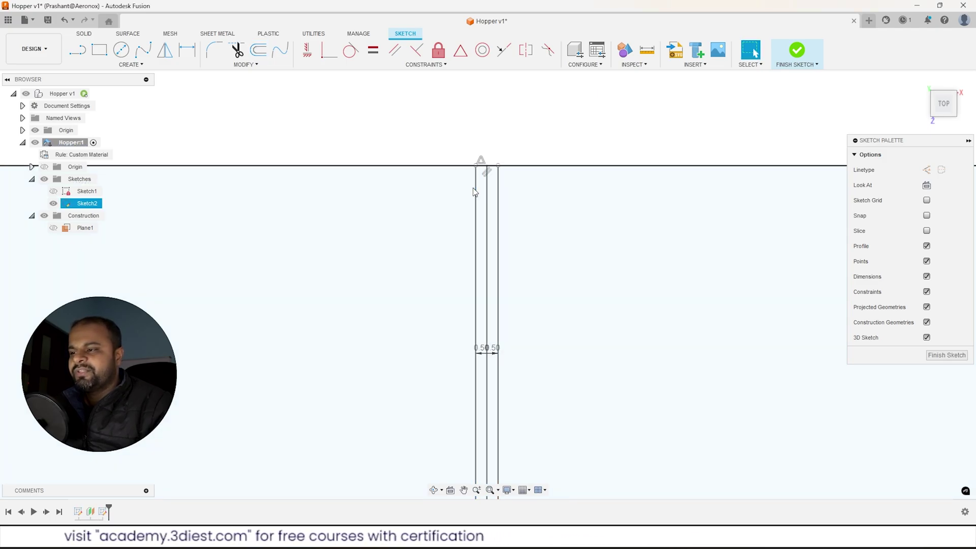
Step: Trim the square's upper edge between the two offset lines to open a slit at its middle
scroll(508, 175, up, 5)
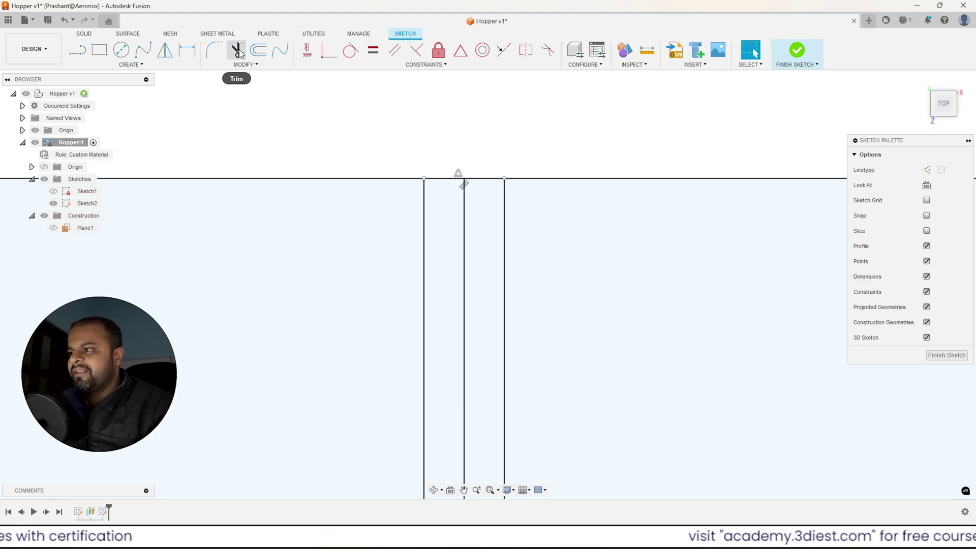
click(442, 171)
click(479, 177)
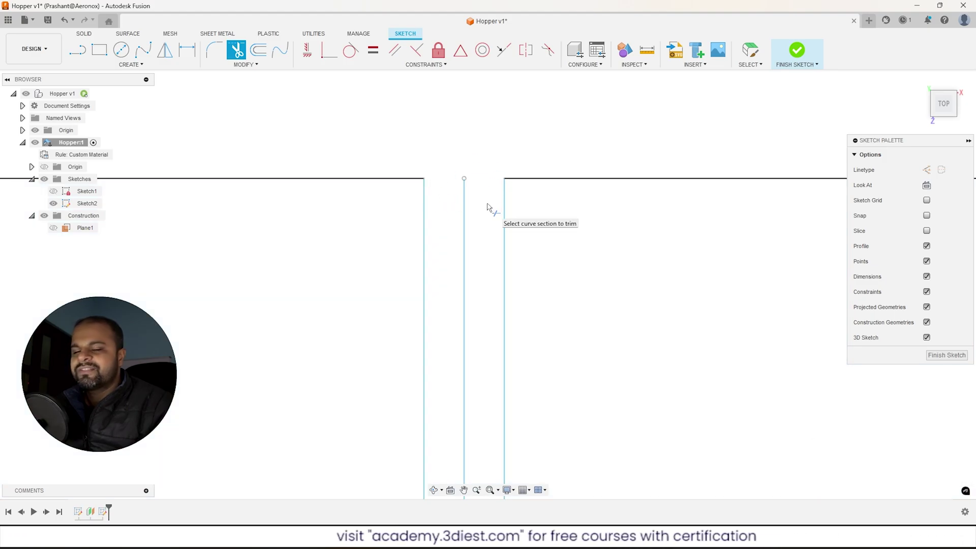
scroll(492, 179, down, 2)
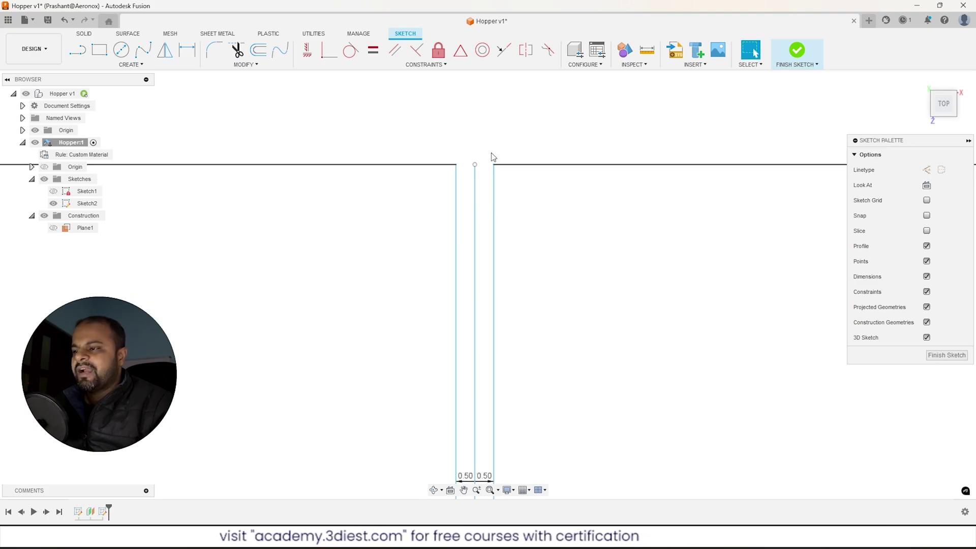
scroll(466, 162, up, 1)
scroll(483, 151, down, 4)
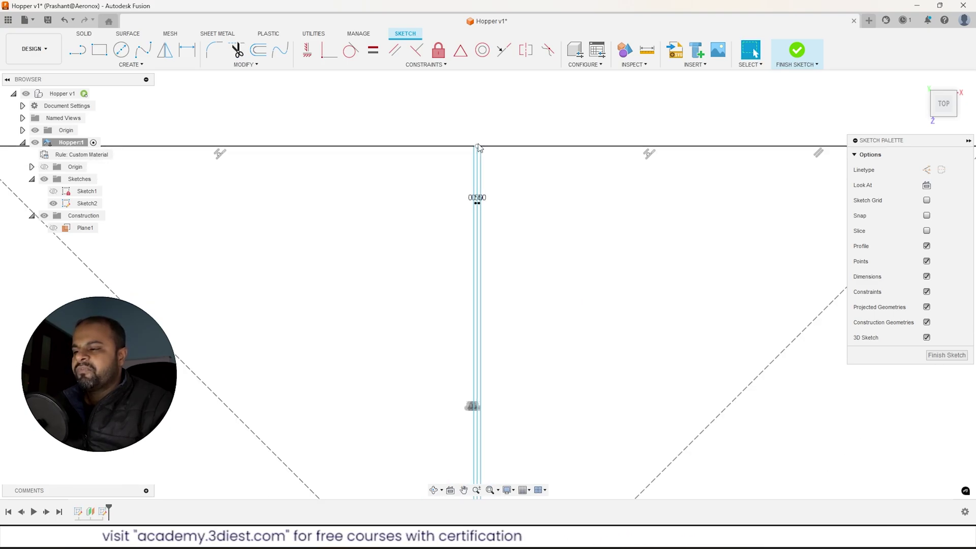
Step: Convert the vertical centre line and its two offset lines to construction lines
scroll(513, 173, up, 2)
drag(435, 149, 435, 150)
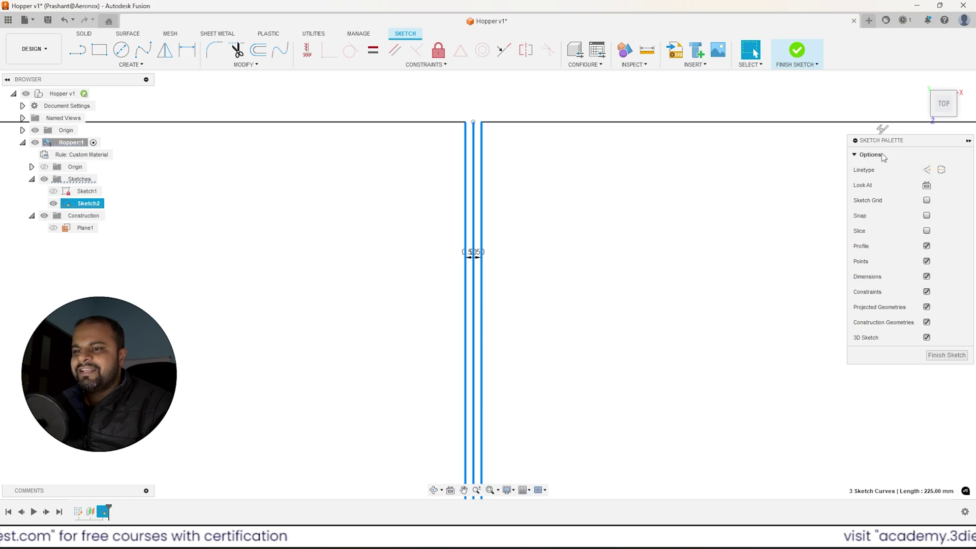
click(926, 171)
scroll(509, 153, up, 5)
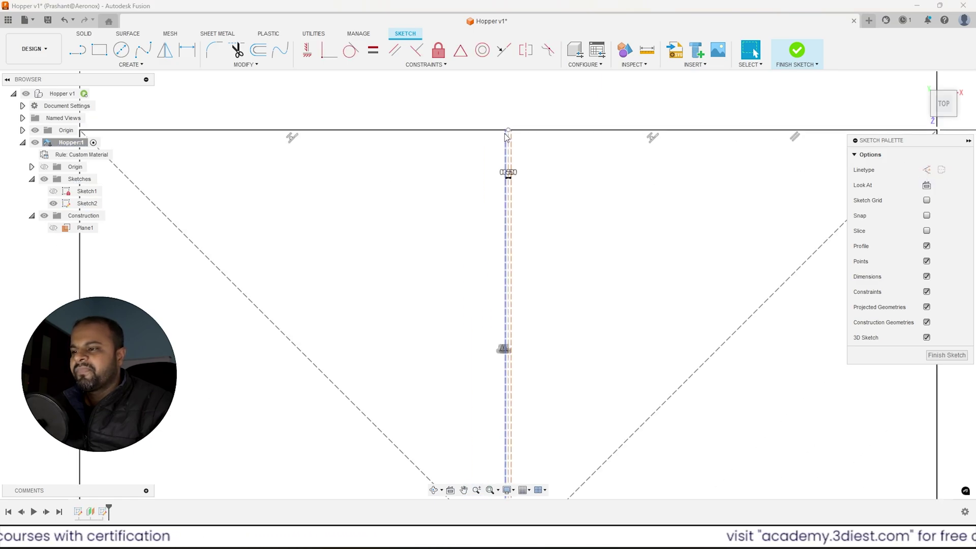
scroll(433, 142, down, 1)
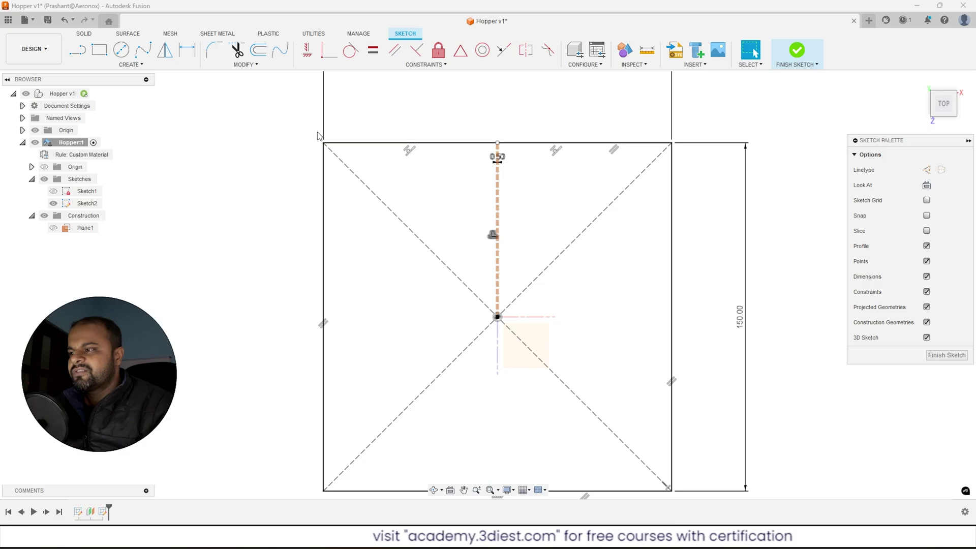
Step: Finish the sketch of the square with the gap in its upper edge
scroll(489, 140, up, 6)
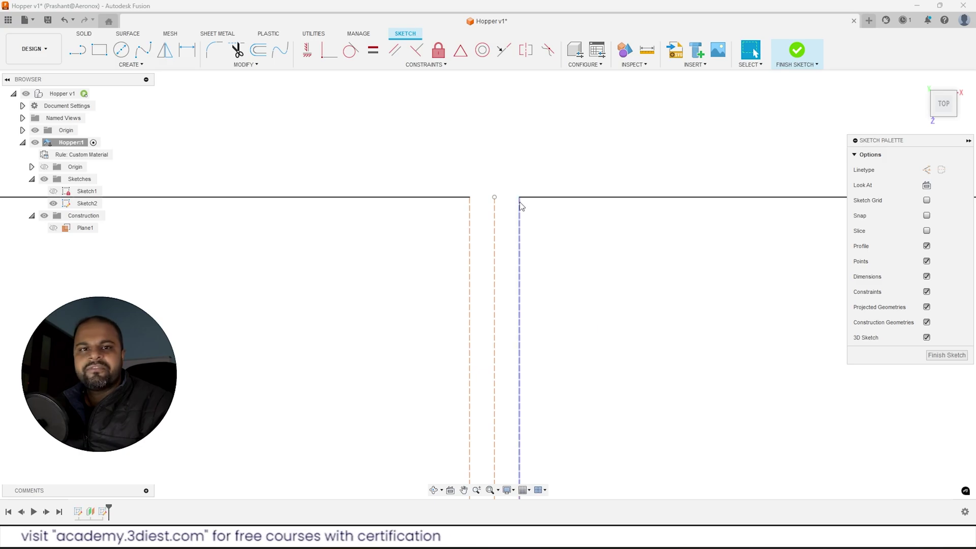
scroll(520, 206, down, 6)
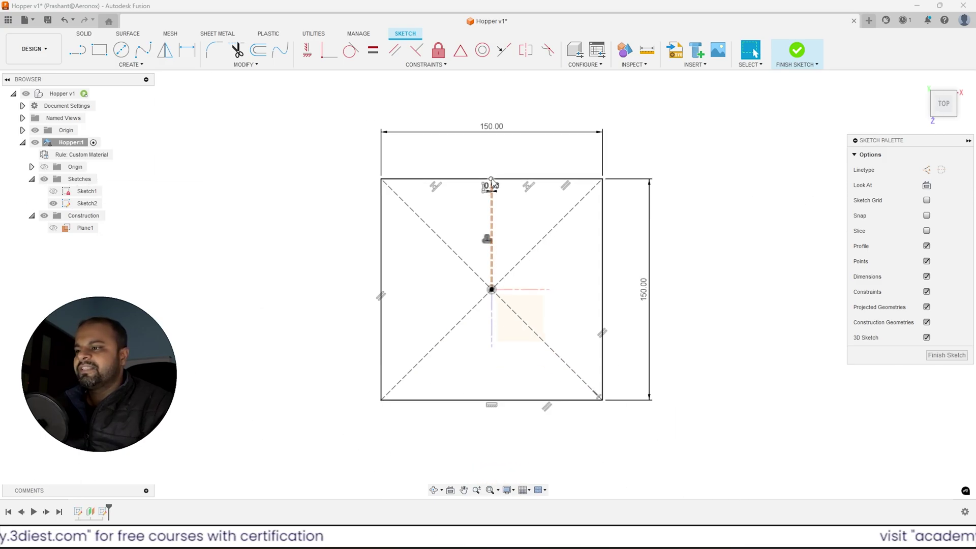
scroll(503, 185, up, 4)
scroll(491, 190, down, 3)
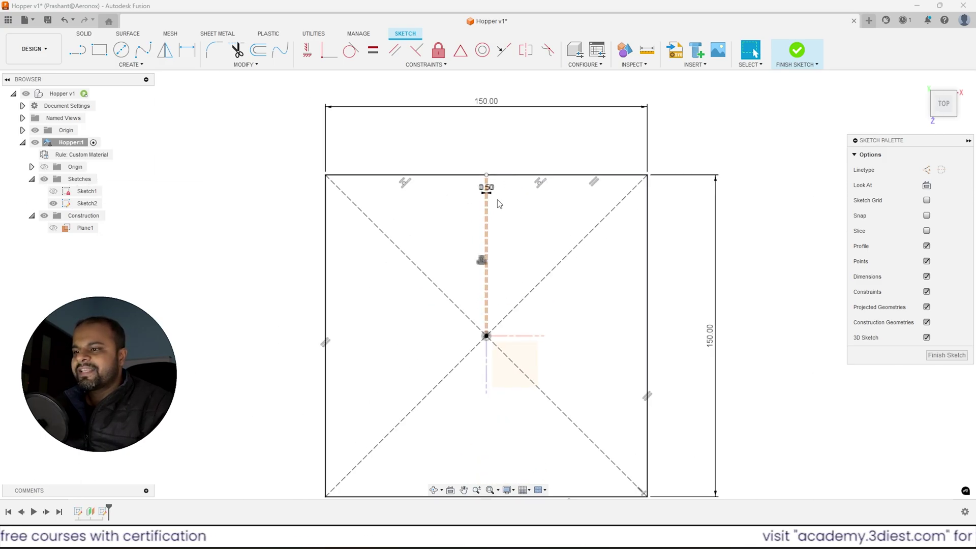
click(798, 51)
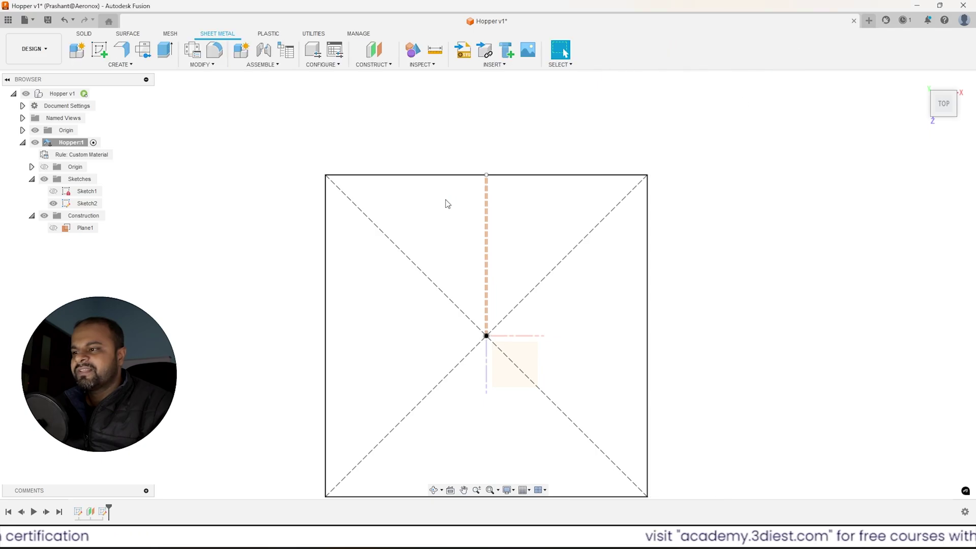
scroll(448, 204, up, 5)
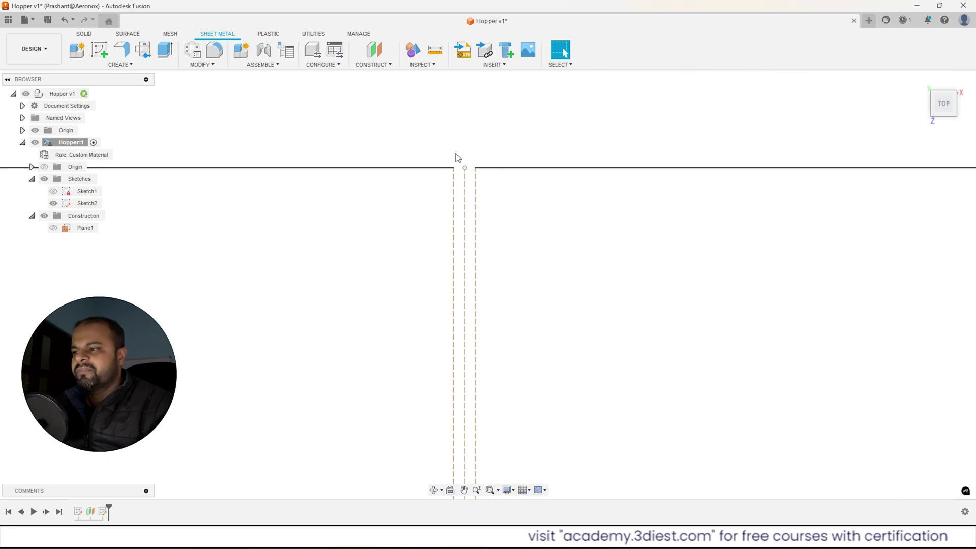
scroll(475, 179, down, 2)
Step: Hide the square's sketch and display the circle's sketch instead
click(71, 204)
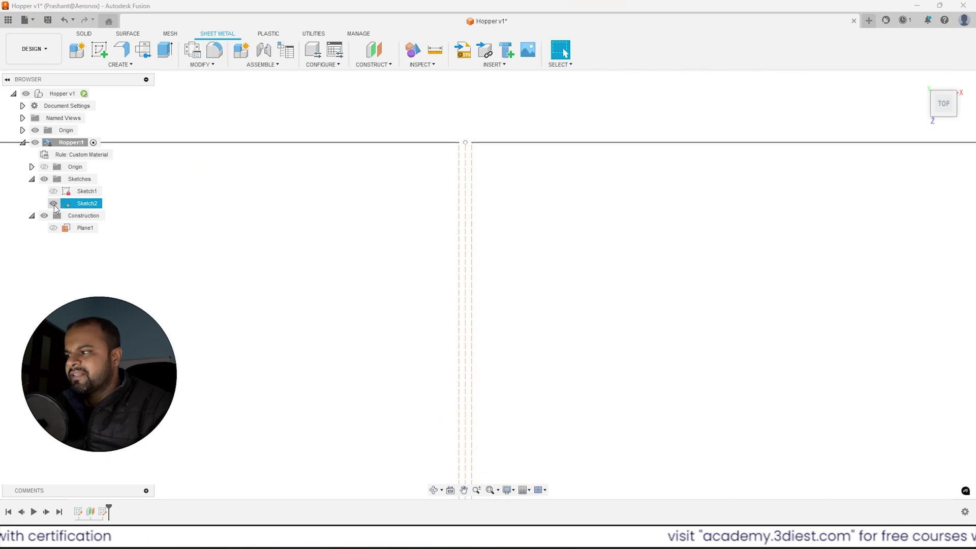
click(54, 191)
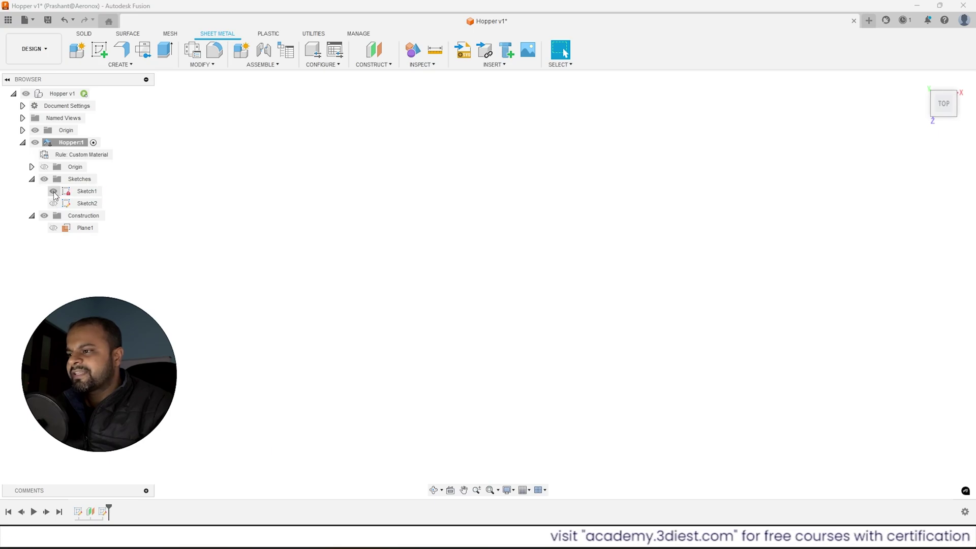
scroll(510, 213, down, 5)
scroll(540, 358, up, 3)
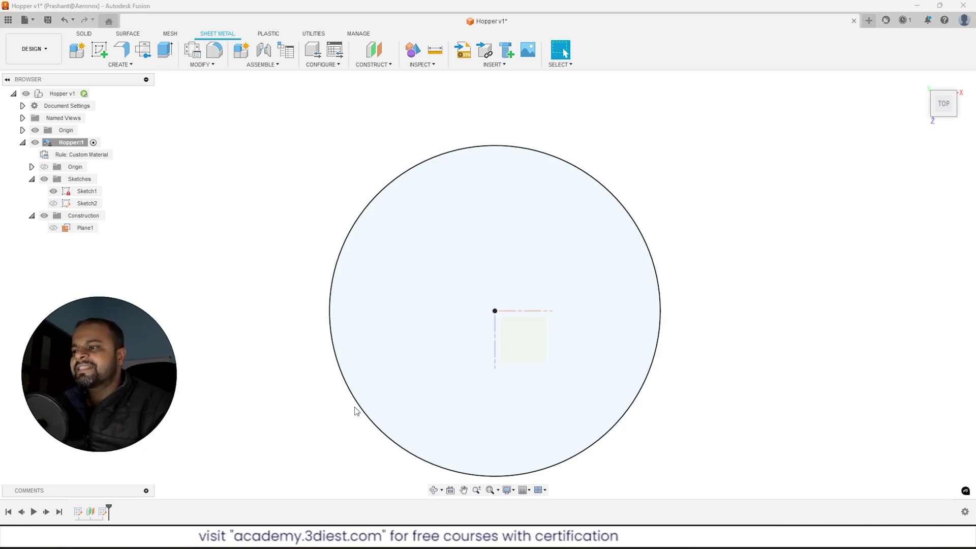
Step: Display the square's sketch together with the circle to compare them, and hide the square's sketch again
click(480, 263)
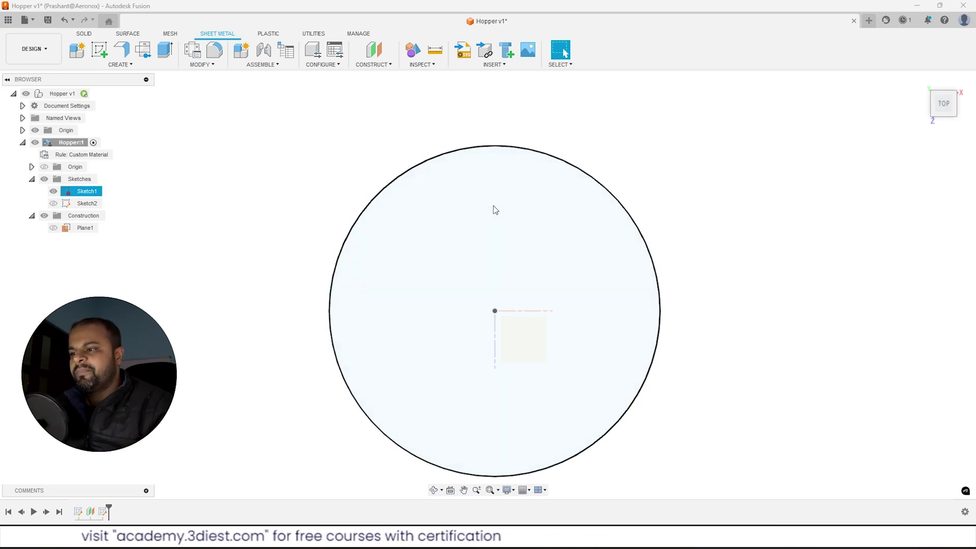
click(72, 203)
click(54, 204)
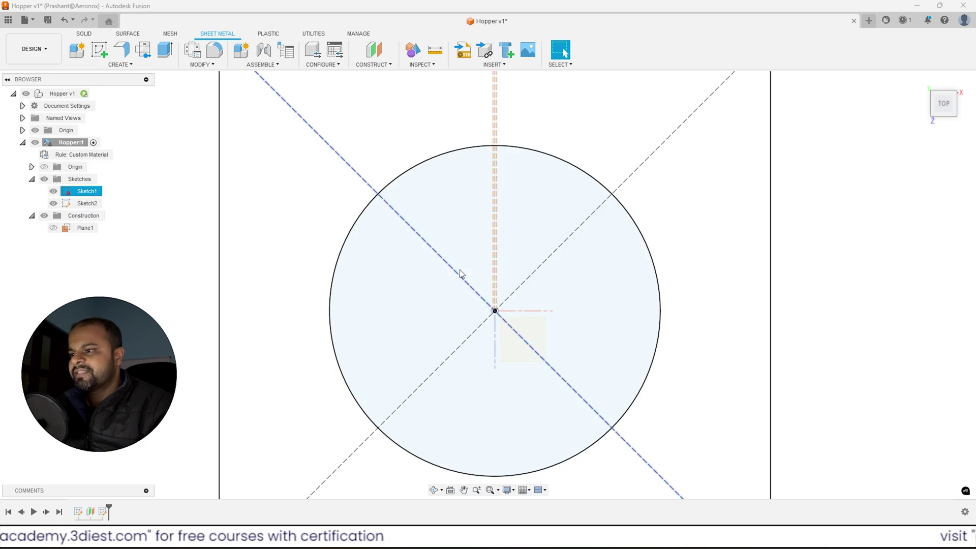
scroll(481, 292, down, 3)
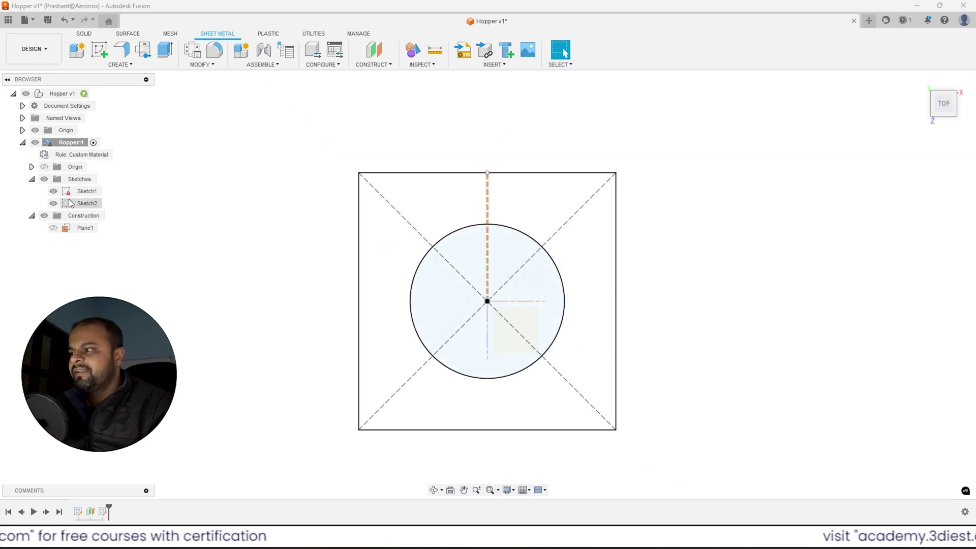
click(54, 203)
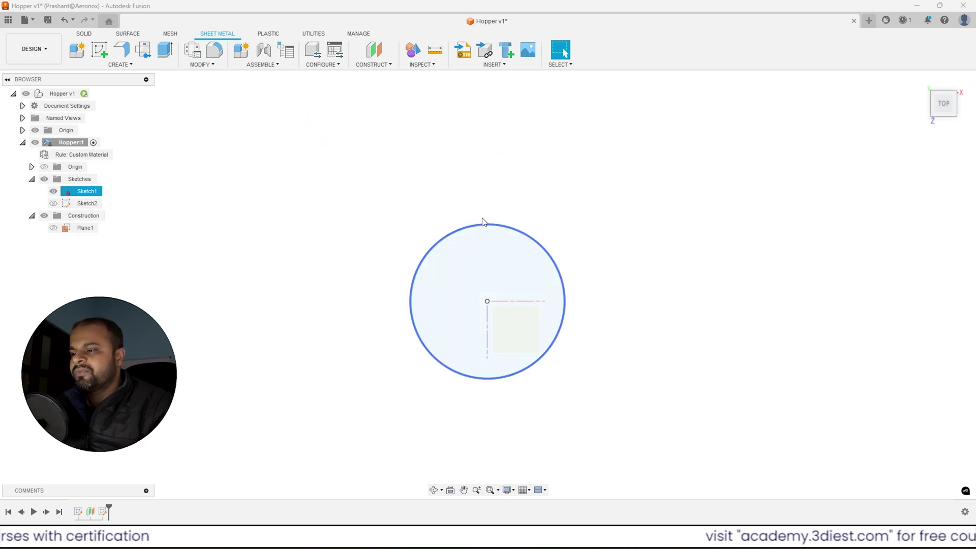
Step: Edit the circle's sketch and draw a vertical line from the circle's centre up to its circumference
right_click(86, 191)
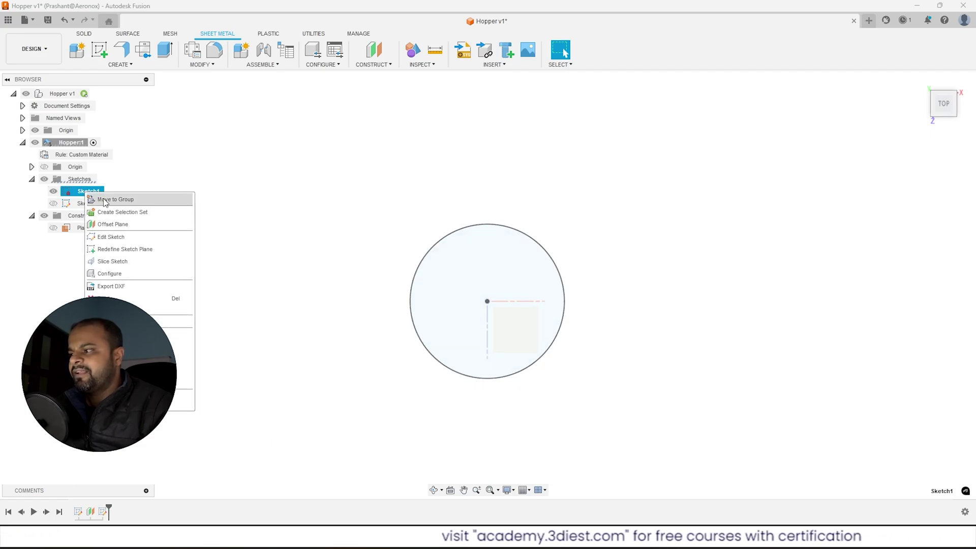
click(120, 237)
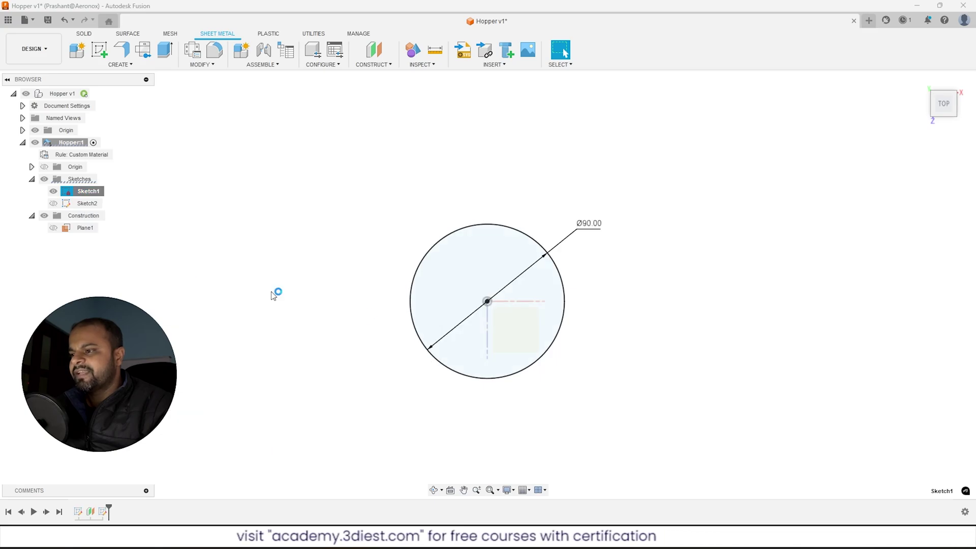
key(l)
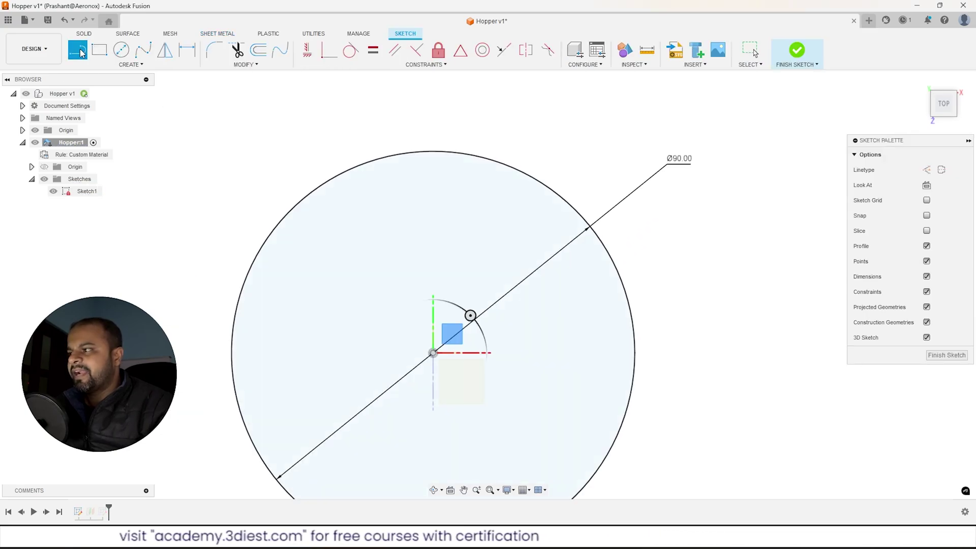
click(433, 353)
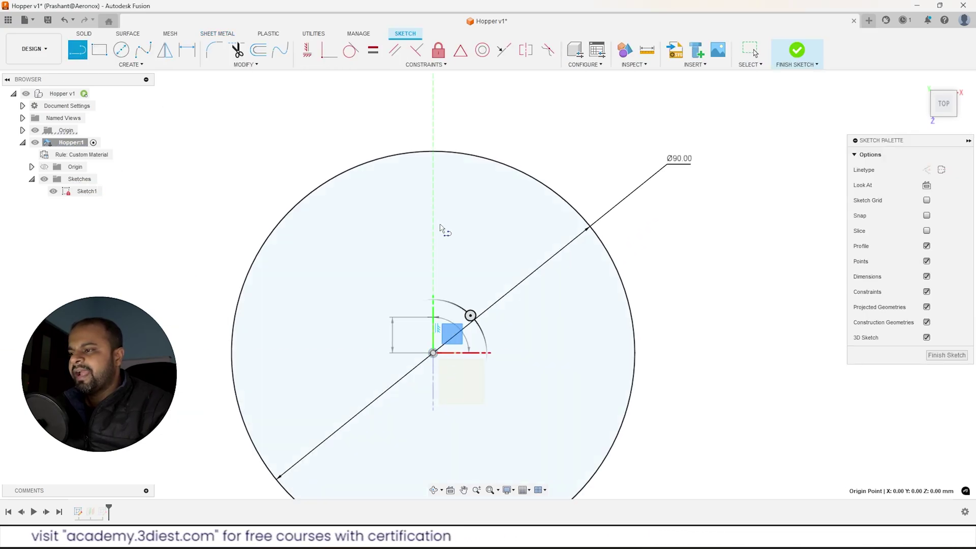
click(434, 151)
key(Escape)
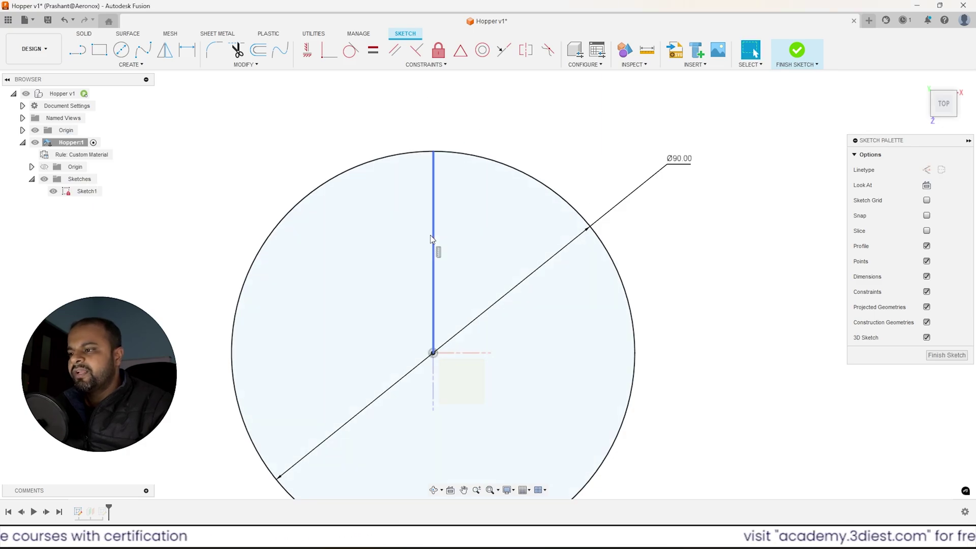
Step: Offset the circle's vertical line by 0.5 mm to both sides
scroll(421, 191, up, 2)
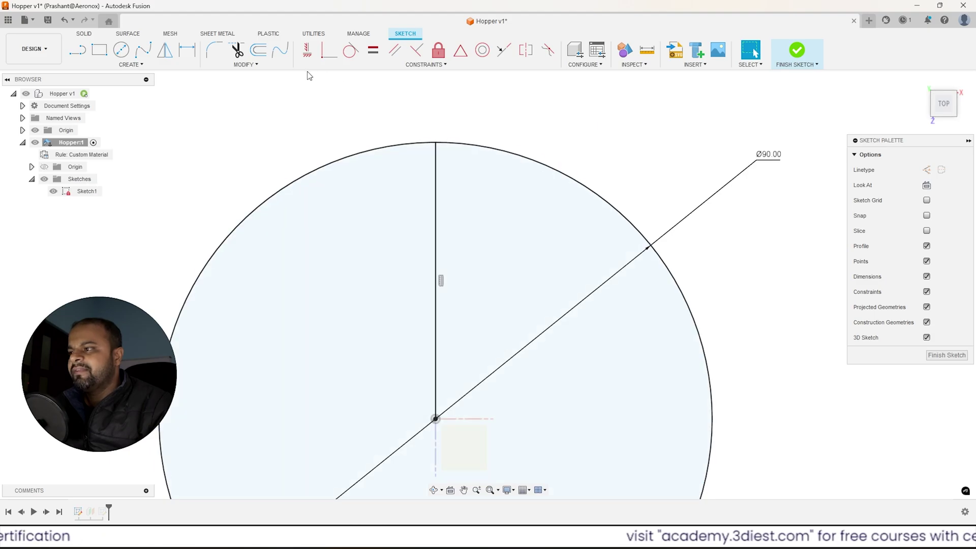
click(259, 51)
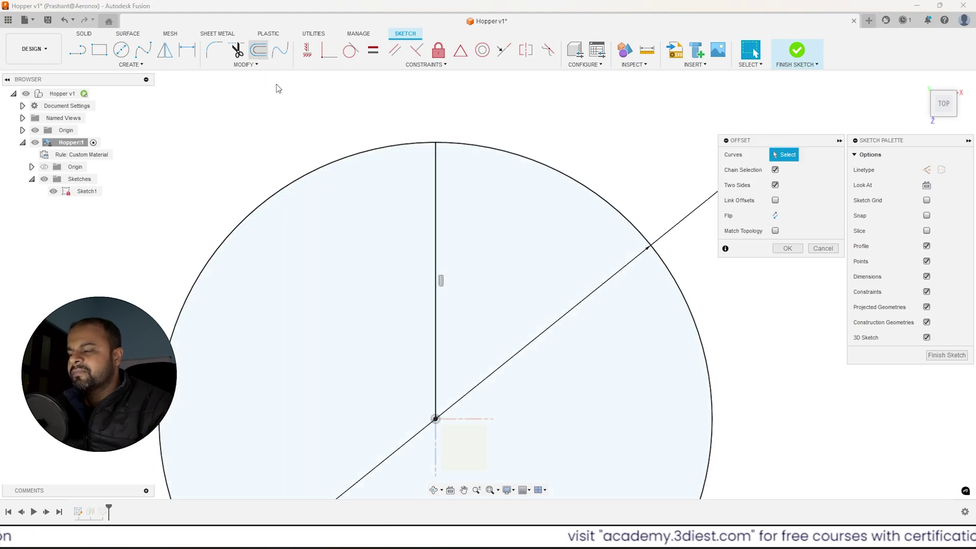
click(436, 172)
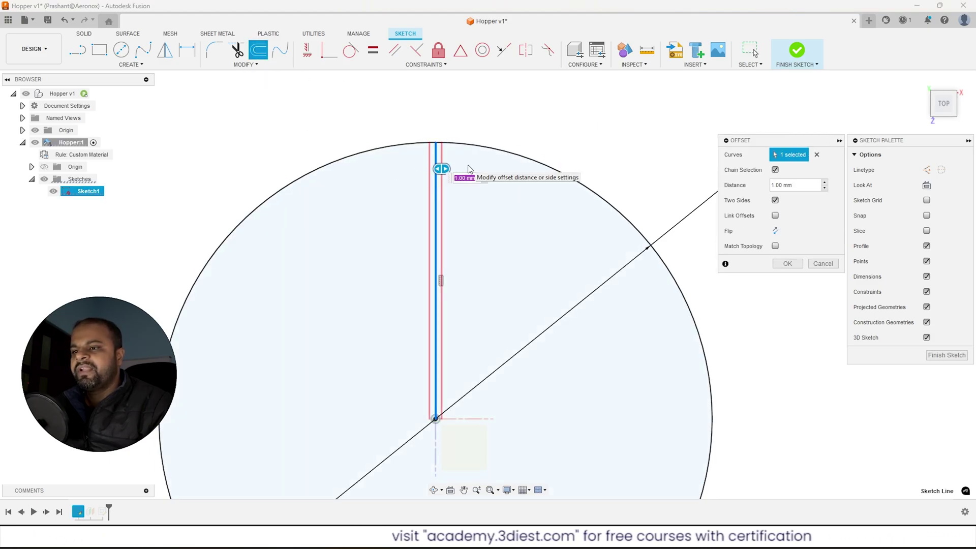
key(BackSpace)
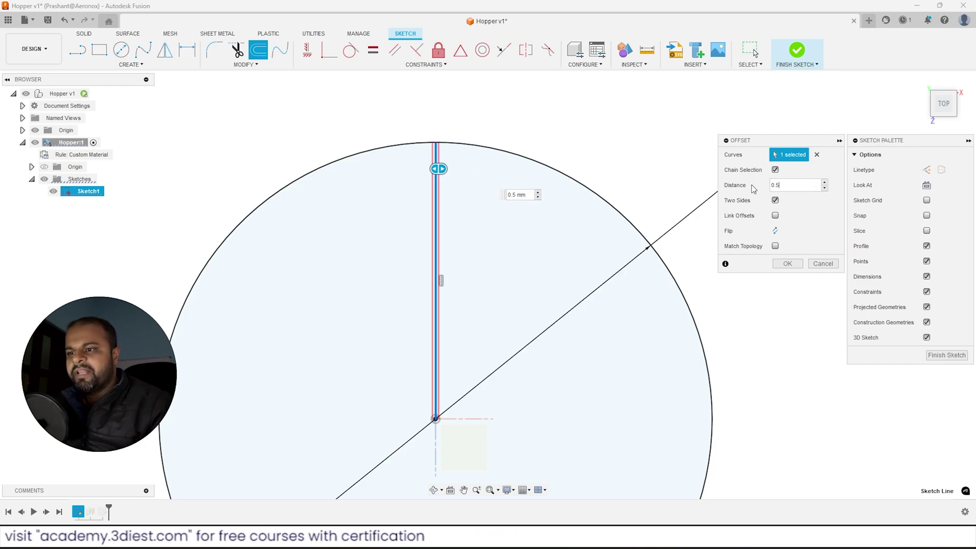
scroll(458, 168, up, 5)
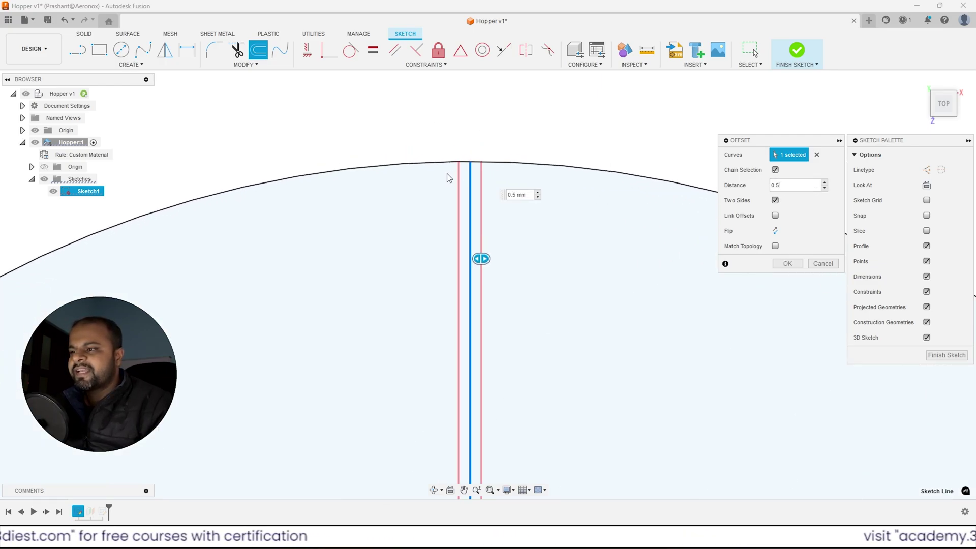
click(788, 263)
Step: Trim away the piece of the circle between the two offset lines to open the slit
scroll(445, 169, up, 3)
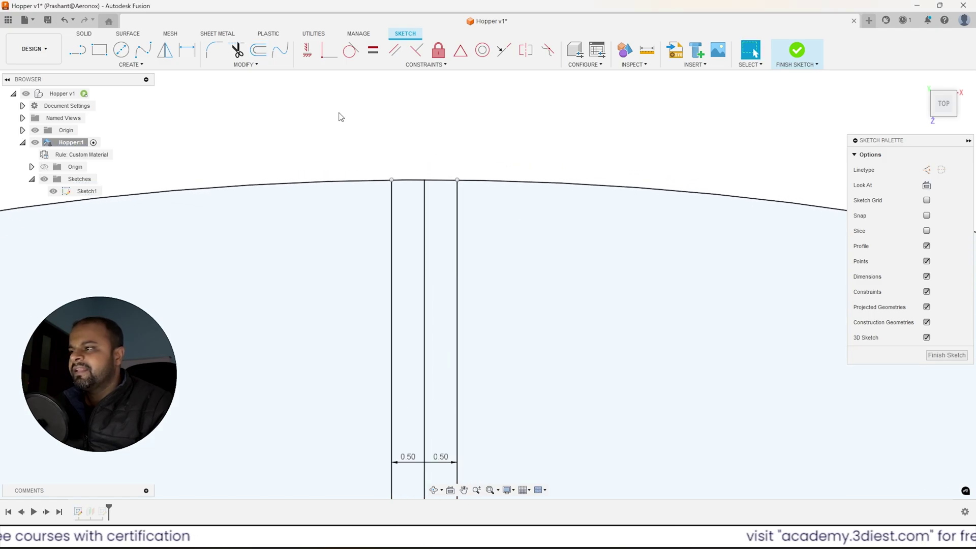
click(235, 50)
click(406, 179)
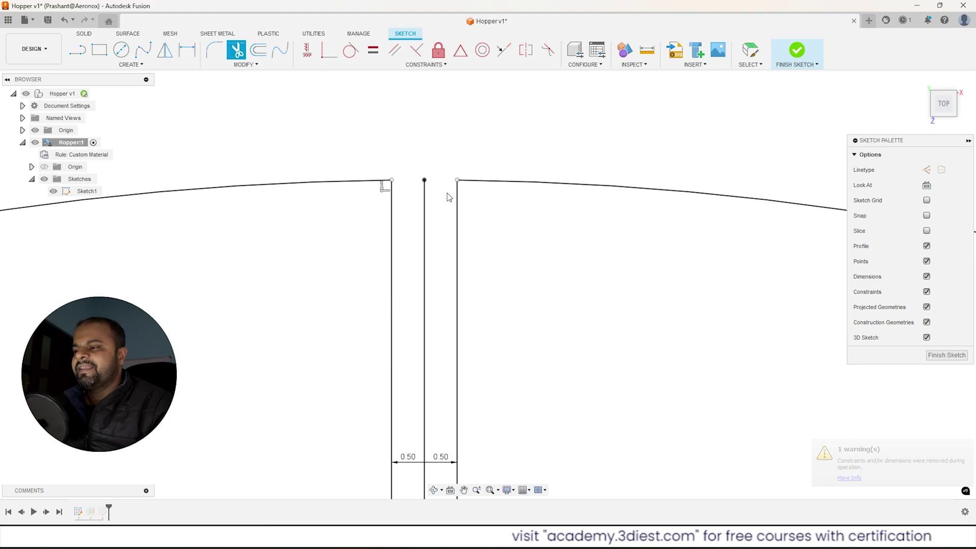
key(Escape)
Step: Convert the three vertical lines at the slit to construction lines and finish the circle's sketch
drag(536, 235, 355, 215)
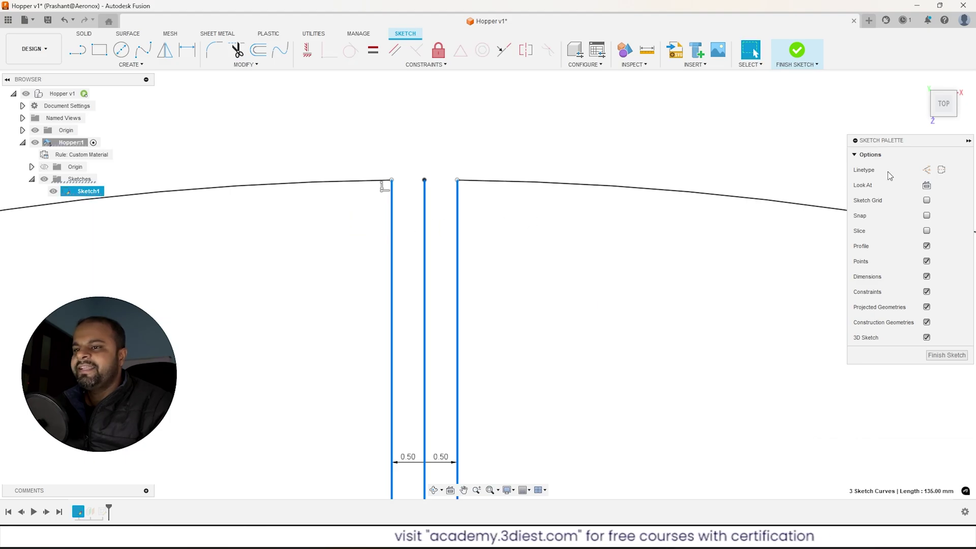
click(928, 171)
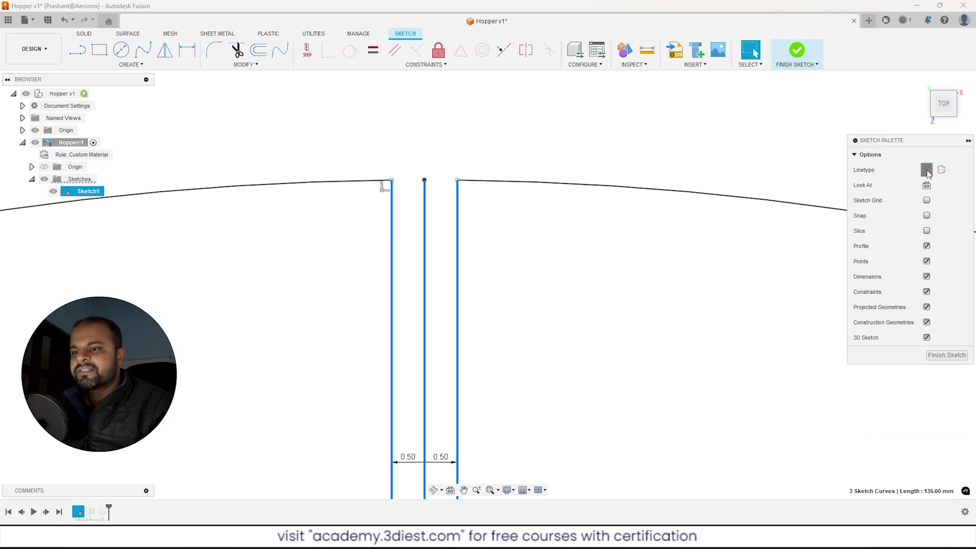
click(509, 145)
scroll(511, 143, down, 5)
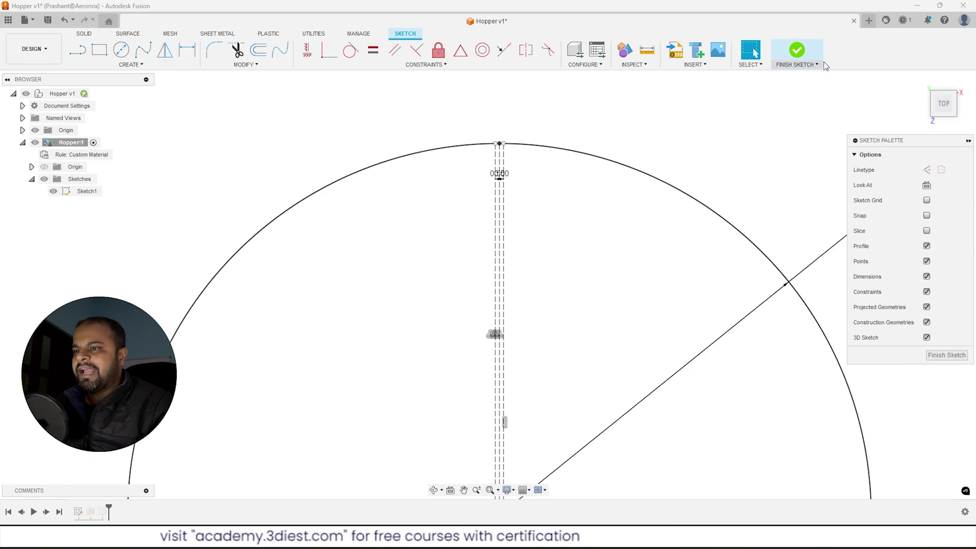
click(797, 51)
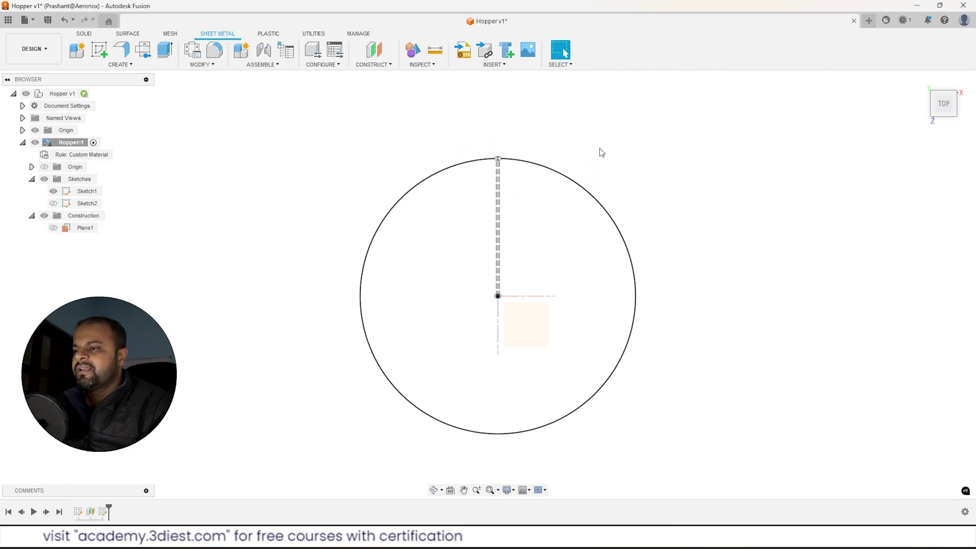
Step: Display the square's sketch together with the circle's and check in 3D that both slits face the same side
click(928, 84)
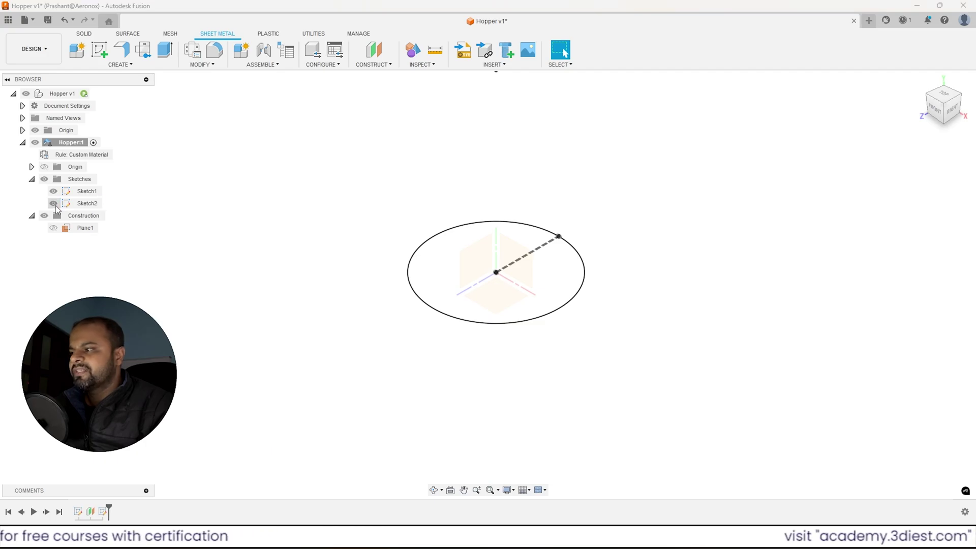
scroll(412, 297, down, 5)
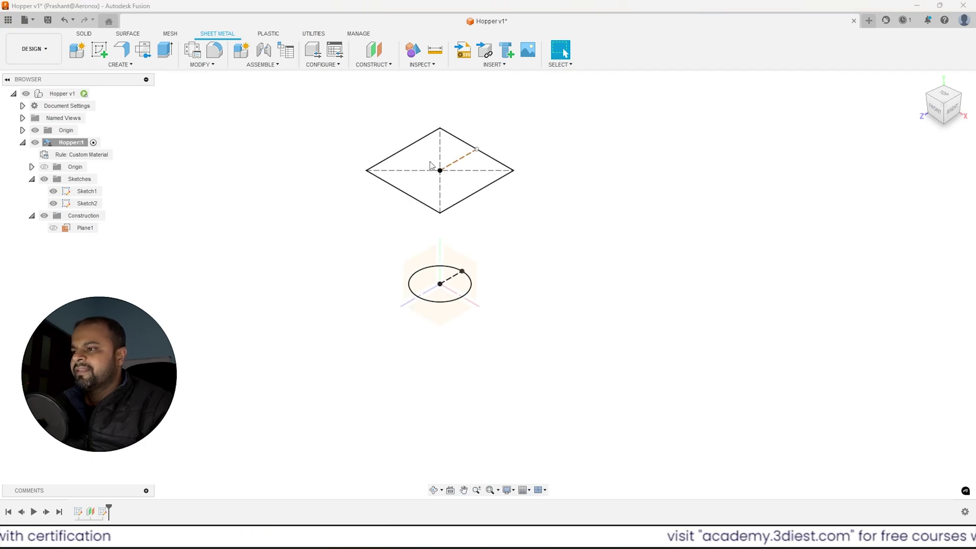
mouse_move(412, 297)
shift+middle_down()
mouse_move(425, 308)
mouse_move(367, 276)
mouse_move(327, 281)
mouse_move(320, 264)
mouse_move(366, 259)
mouse_move(351, 255)
mouse_move(403, 353)
shift+middle_up()
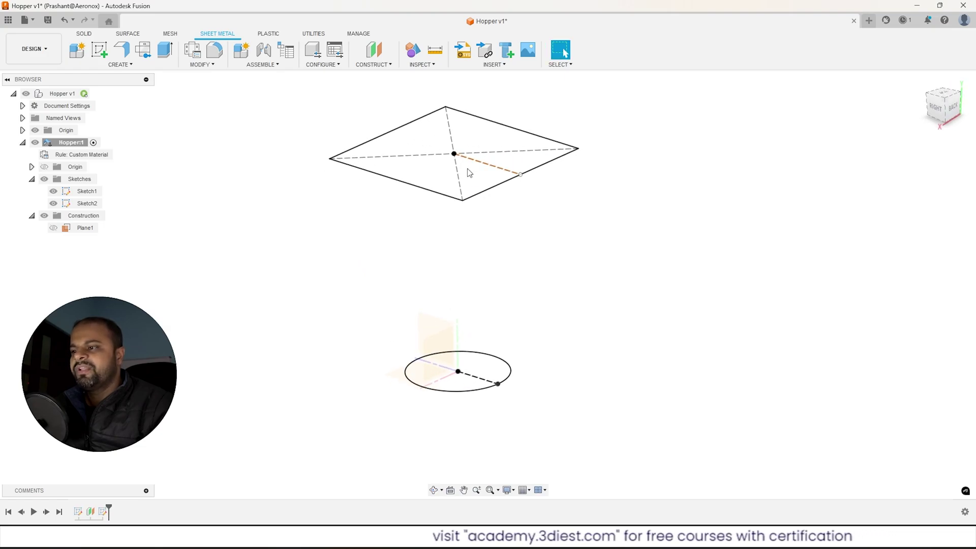
shift+middle_drag(465, 286, 434, 263)
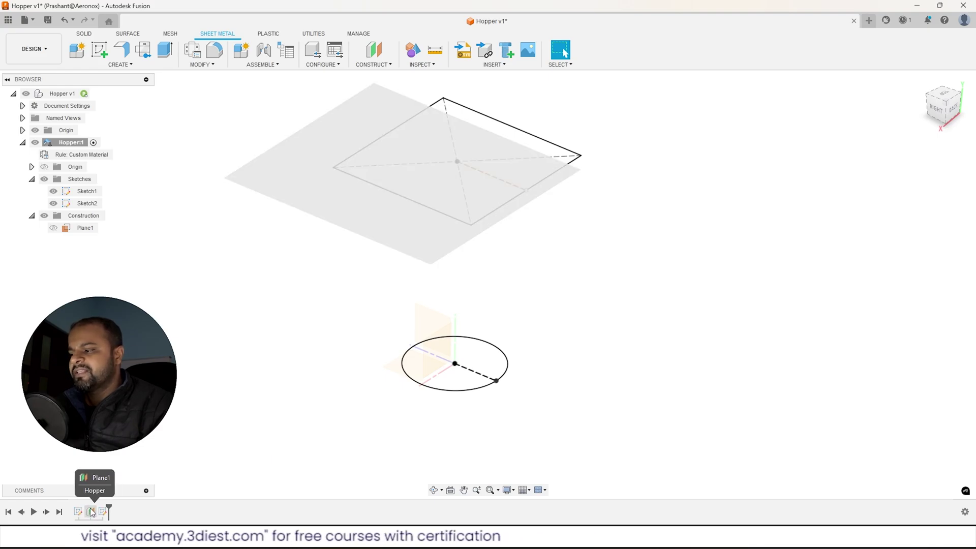
mouse_move(162, 479)
shift+middle_down()
mouse_move(325, 329)
mouse_move(562, 187)
shift+middle_up()
mouse_move(360, 208)
shift+middle_down()
mouse_move(471, 316)
mouse_move(451, 272)
shift+middle_up()
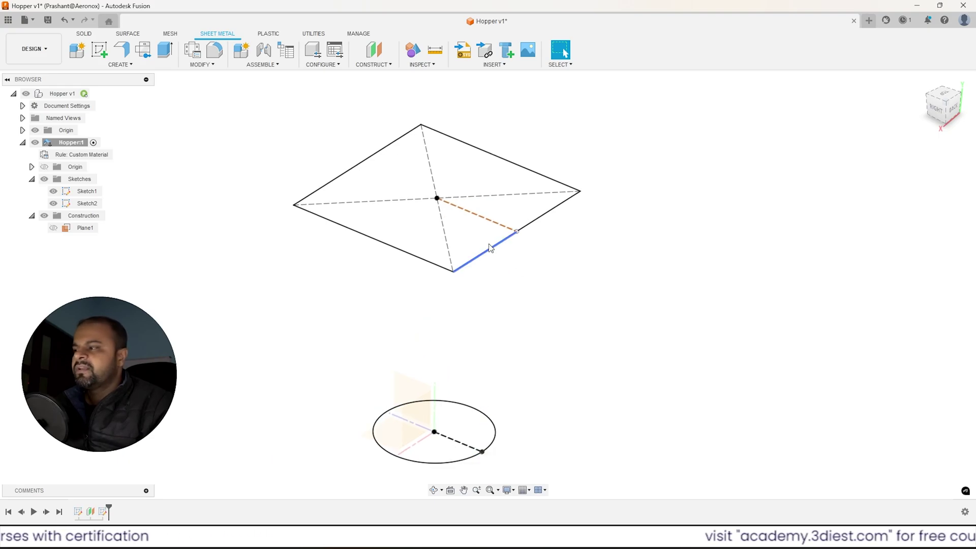
Step: Start a lofted flange and select the open circle and the open square as its profiles
click(127, 65)
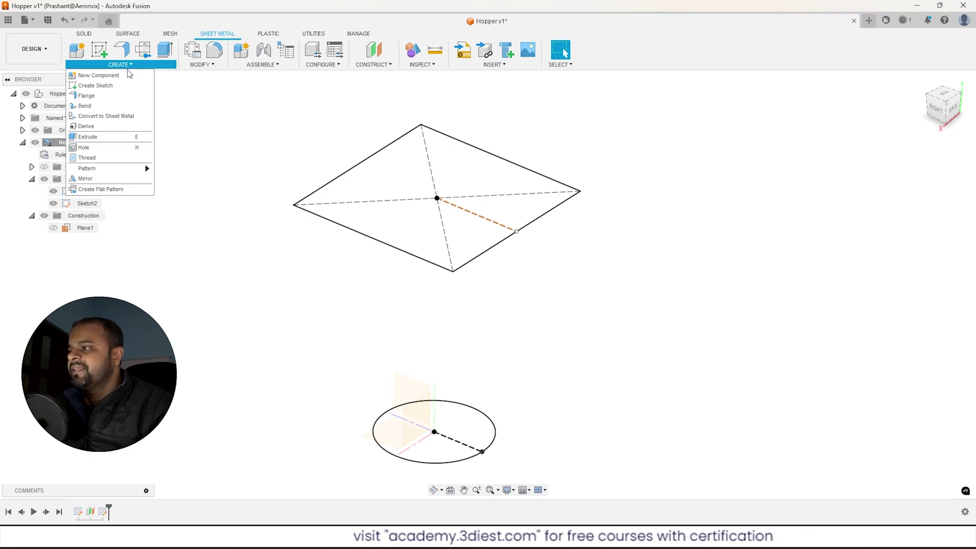
click(110, 97)
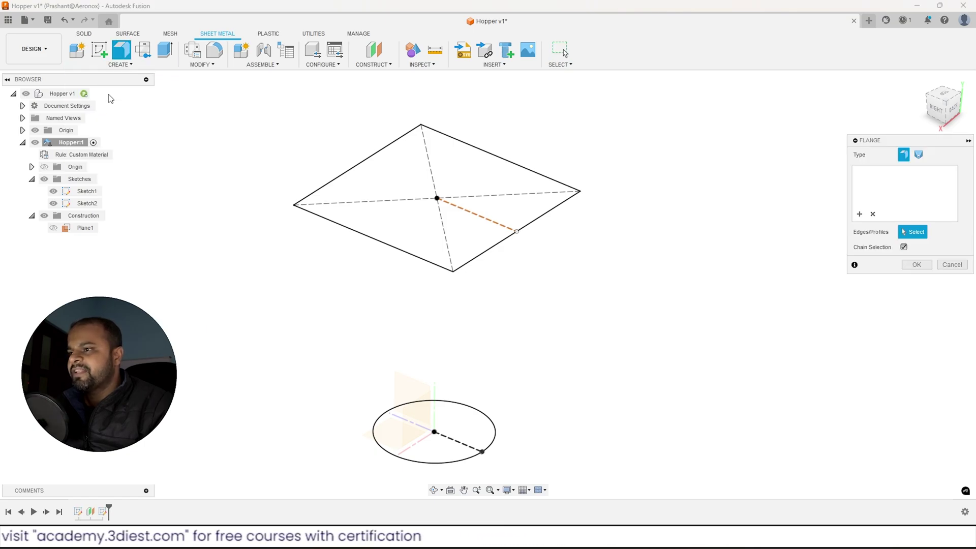
drag(895, 140, 744, 145)
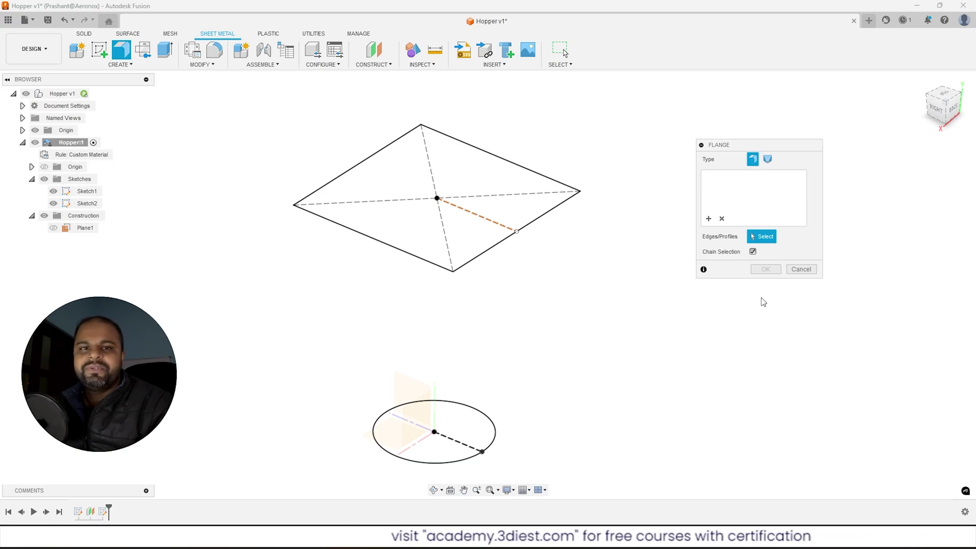
click(768, 161)
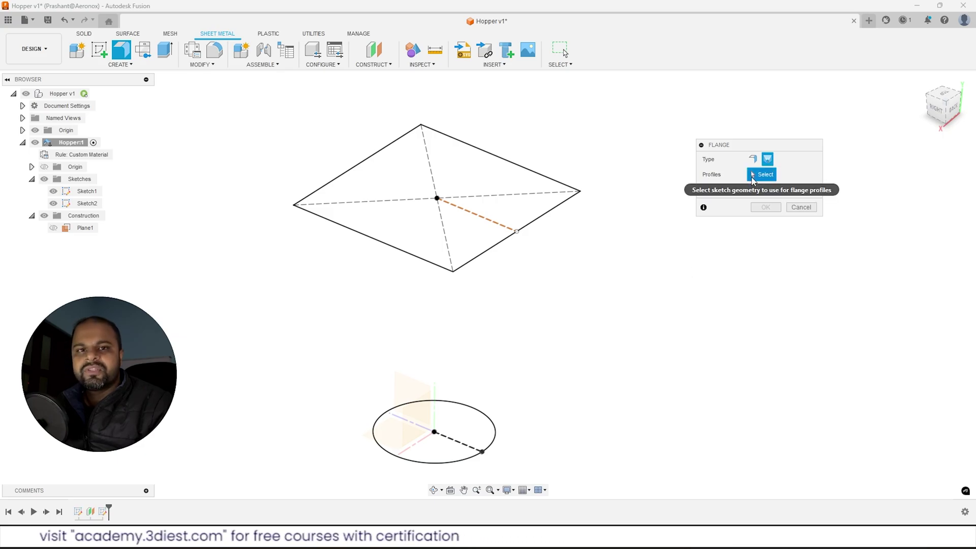
click(484, 416)
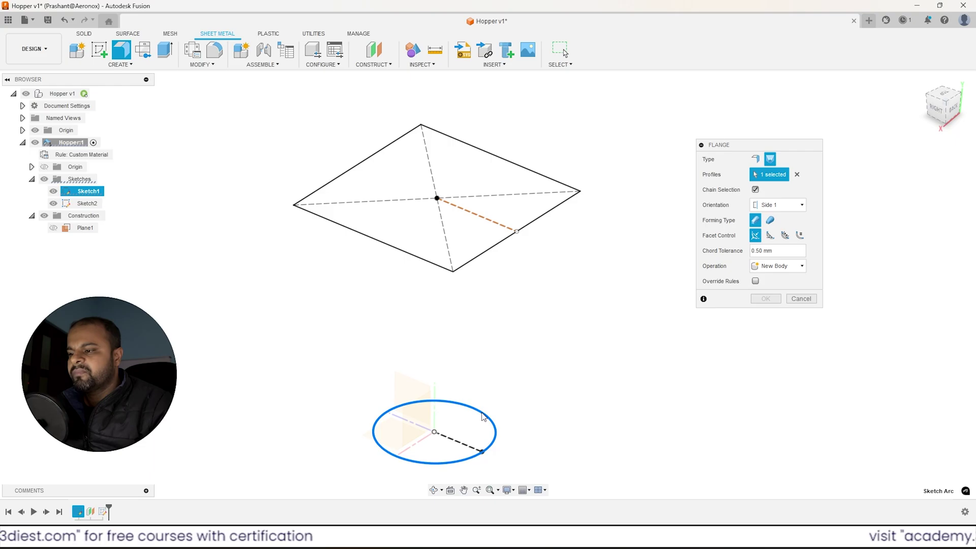
click(546, 219)
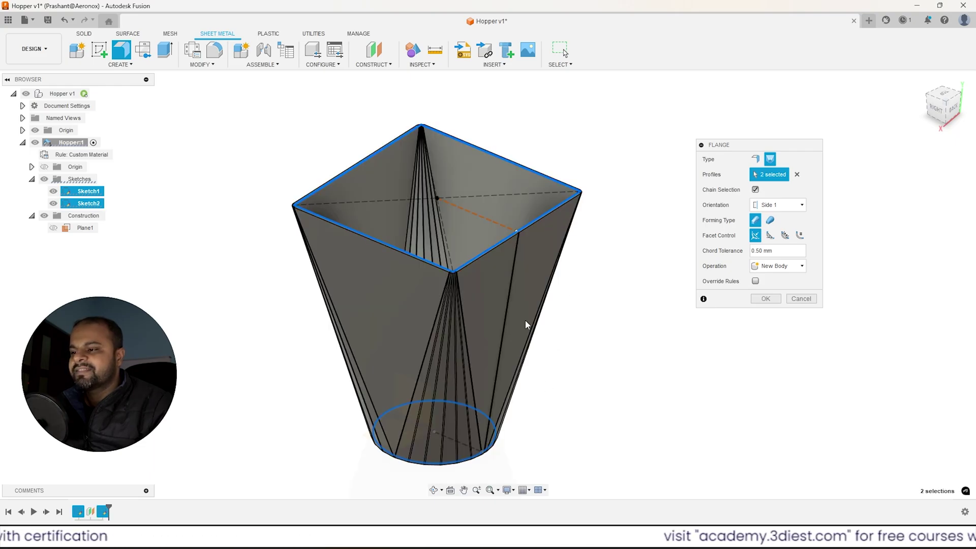
Step: Compare the Side 2 and Center orientations of the flange at a corner of the square, and return to Side 1
shift+middle_drag(529, 327, 585, 247)
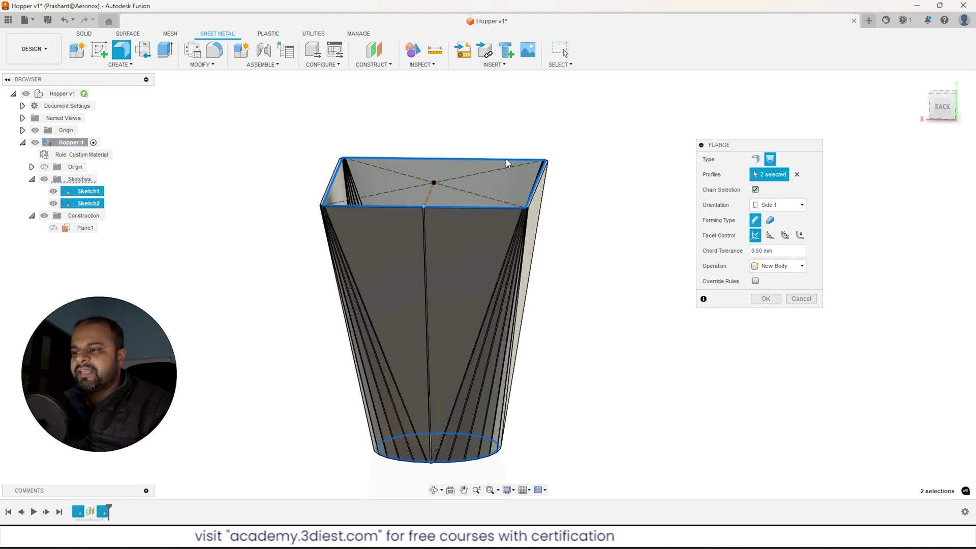
click(944, 97)
scroll(529, 282, up, 5)
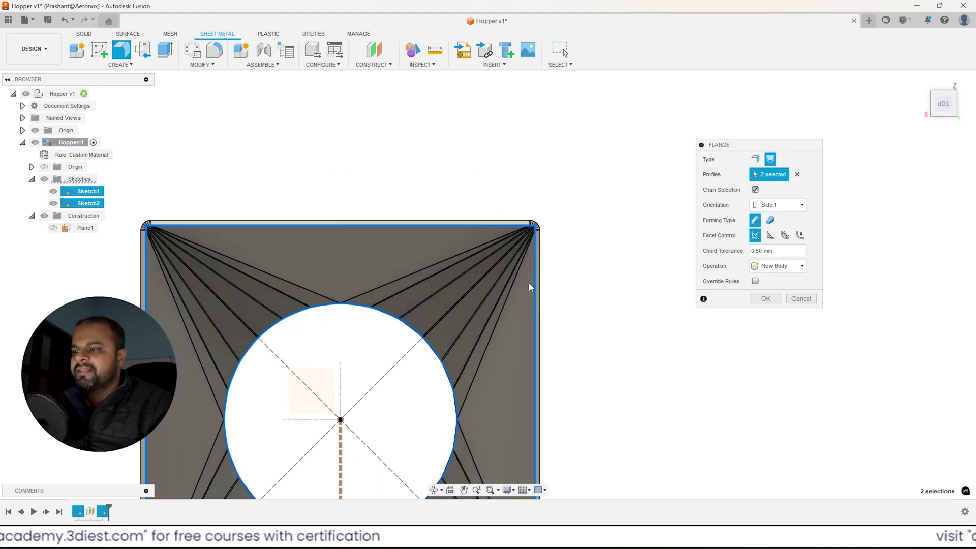
scroll(537, 228, up, 2)
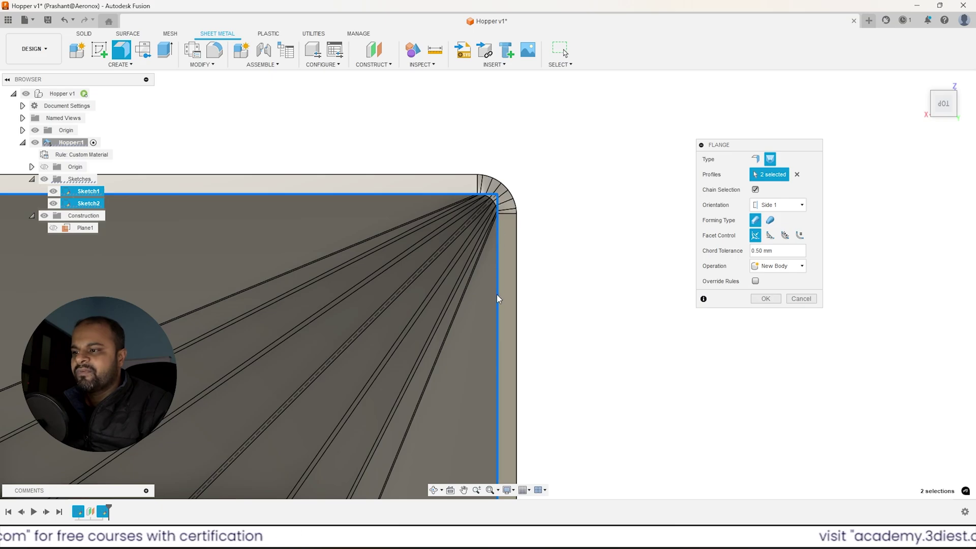
scroll(483, 203, up, 3)
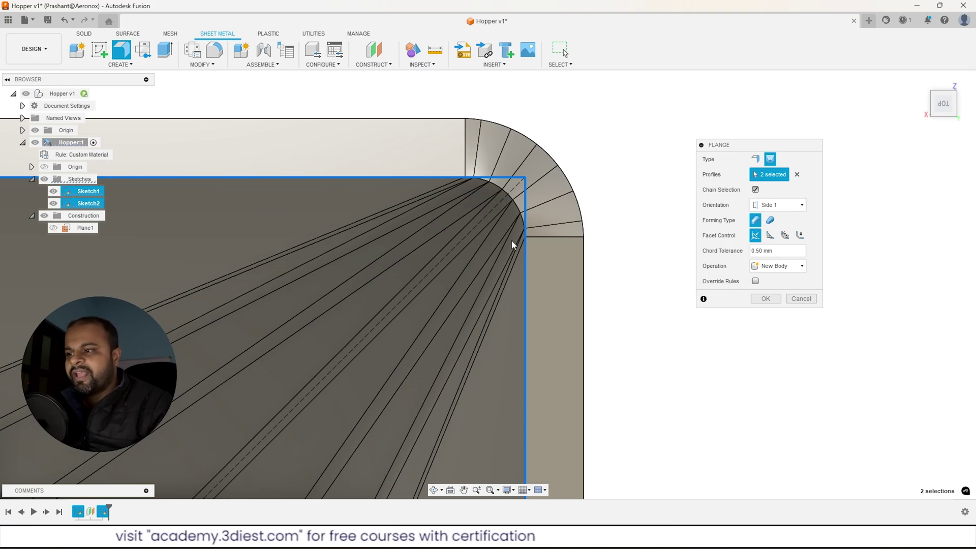
click(778, 205)
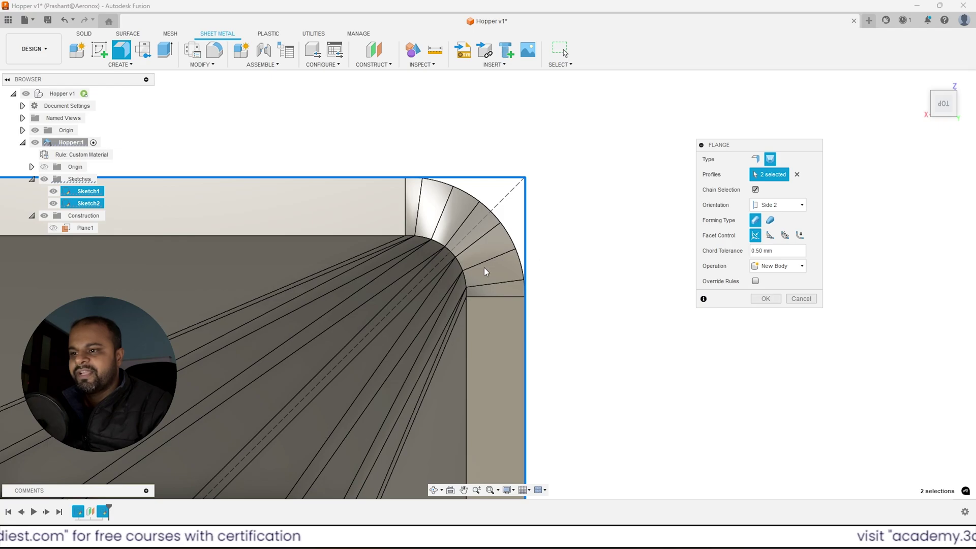
click(773, 205)
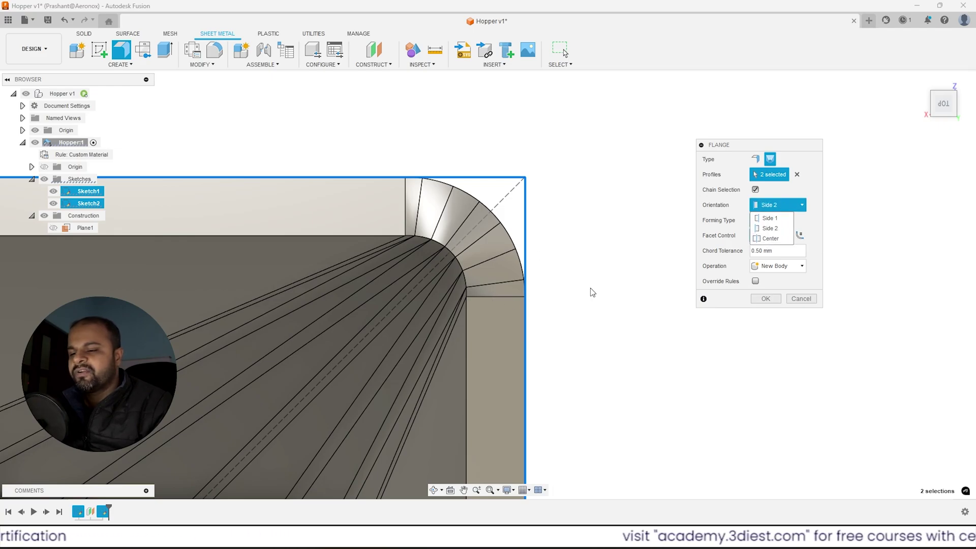
click(770, 239)
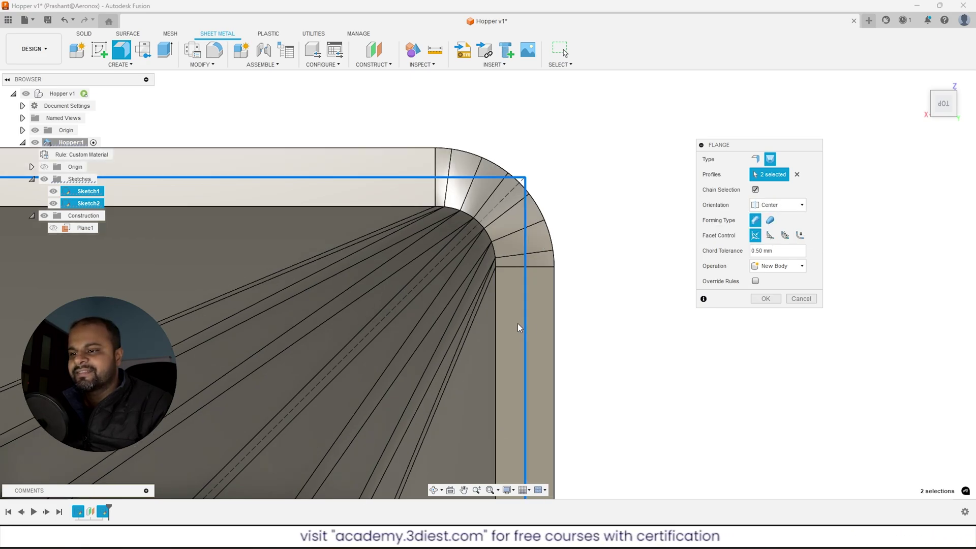
click(778, 205)
click(770, 219)
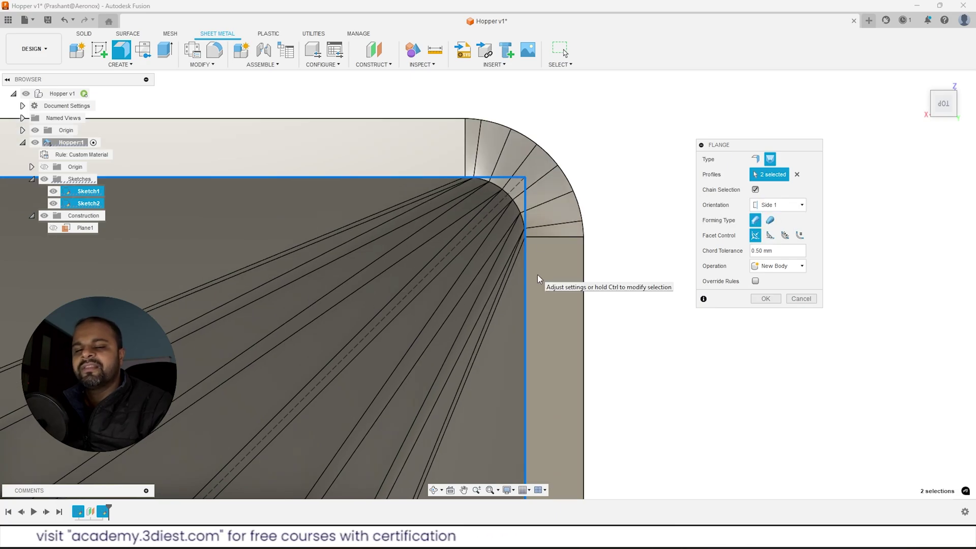
Step: Examine the flange's bends and facets at the square's corners and along the slit side of the hopper
scroll(562, 122, down, 4)
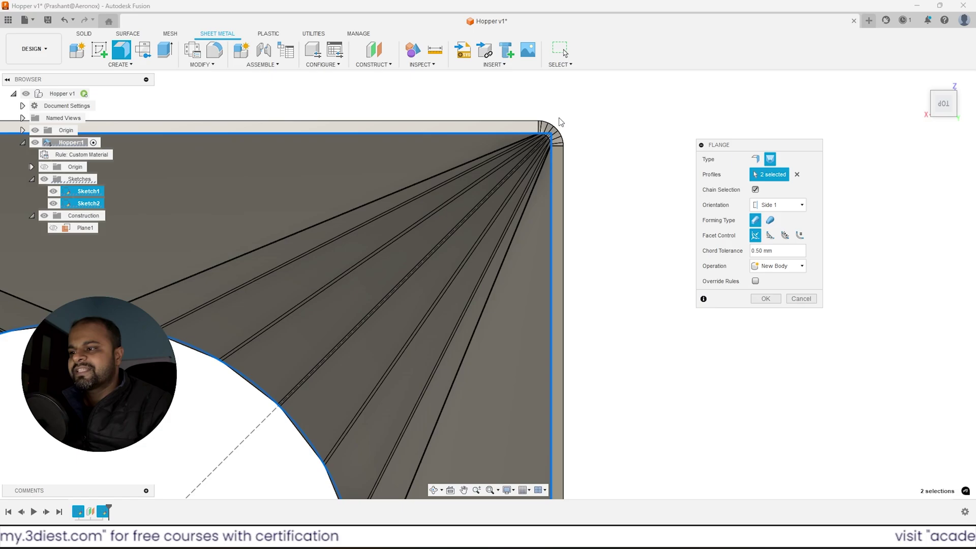
scroll(536, 140, down, 3)
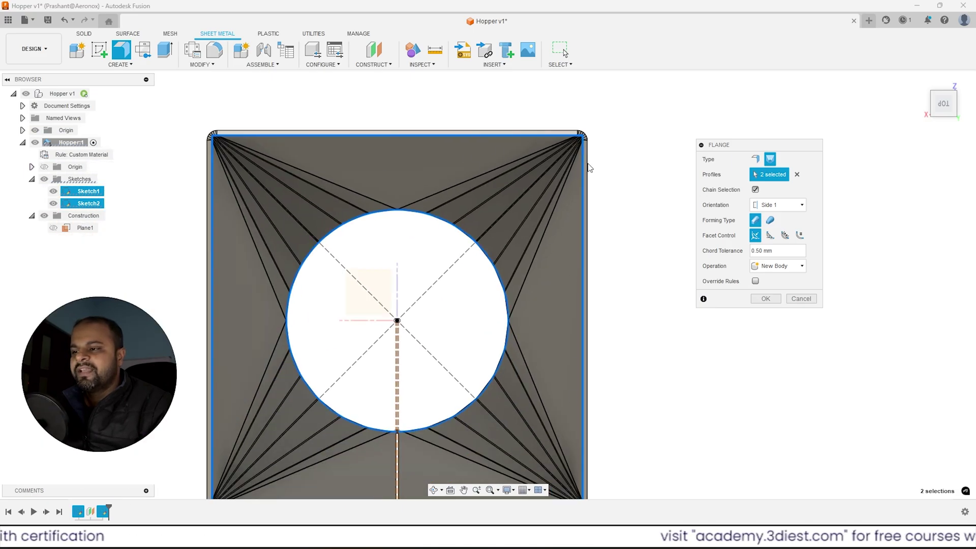
scroll(589, 167, up, 2)
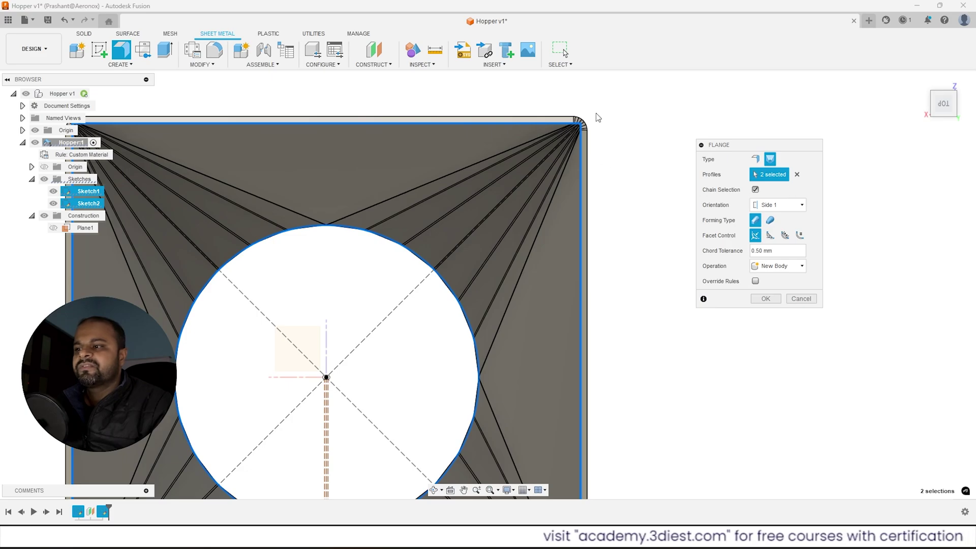
scroll(598, 118, up, 4)
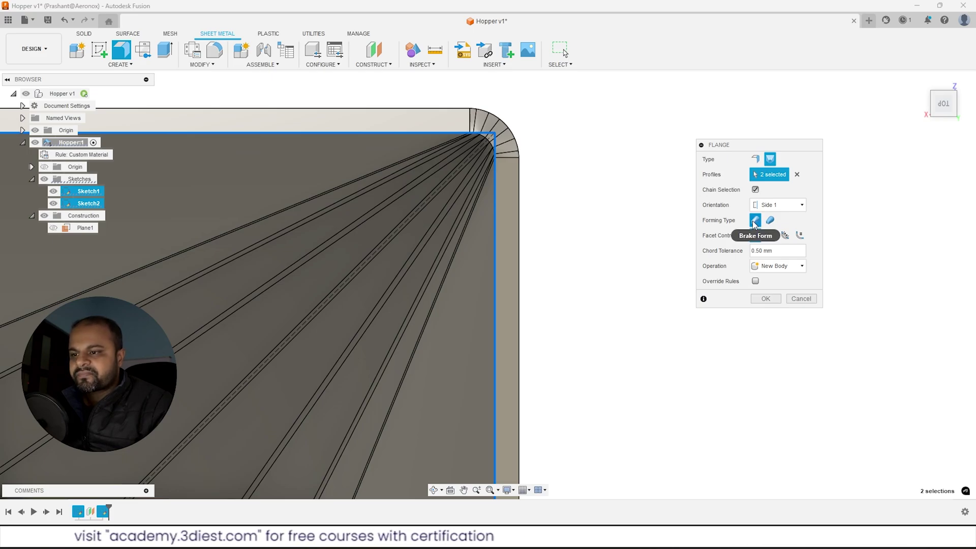
key(F6)
shift+middle_drag(557, 244, 543, 300)
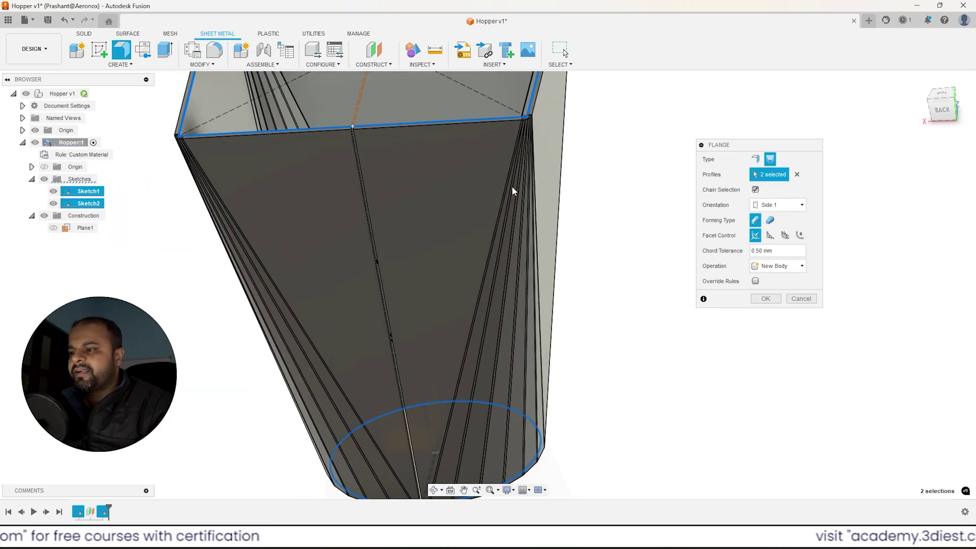
Step: Compare the Die Form forming type with Brake Form on the hopper's corners, and return to Brake Form
shift+middle_drag(529, 238, 501, 266)
scroll(453, 275, down, 3)
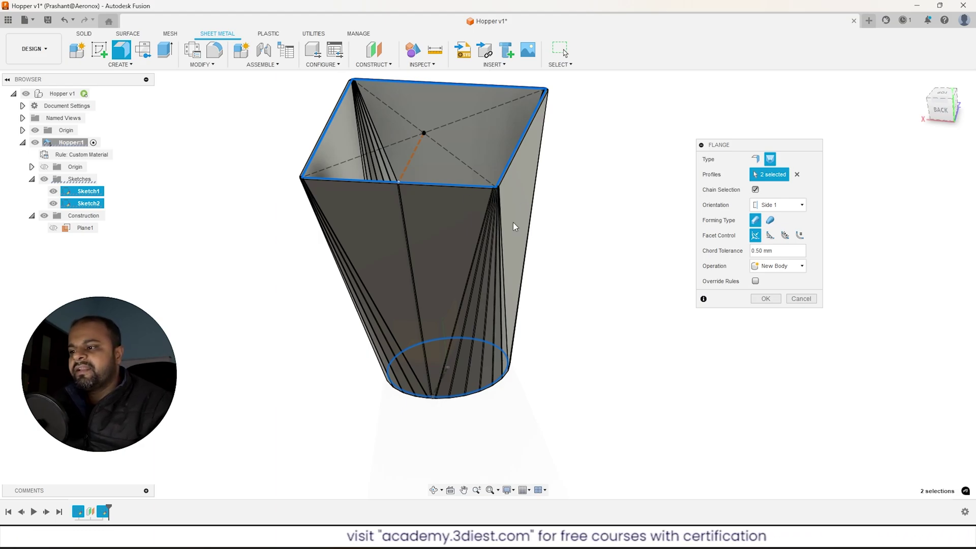
scroll(514, 224, up, 2)
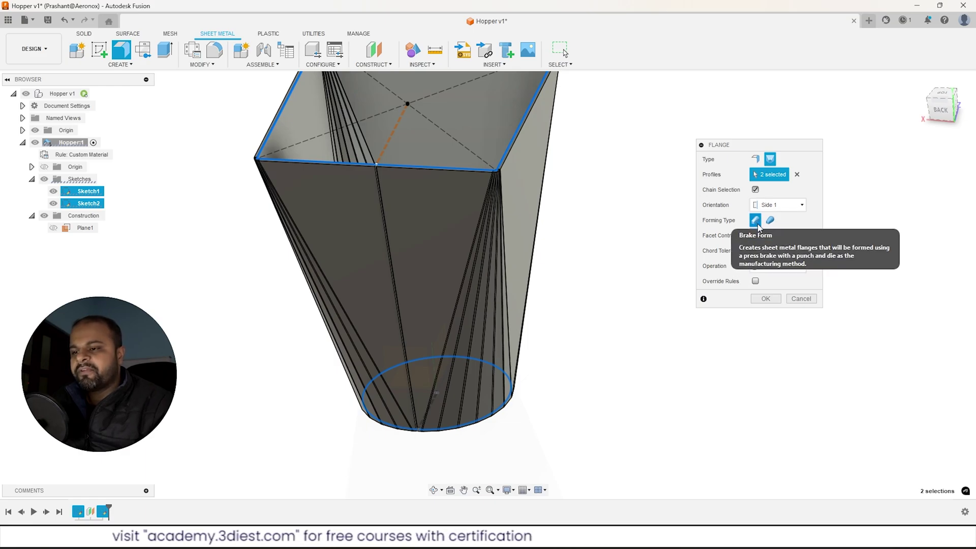
click(771, 220)
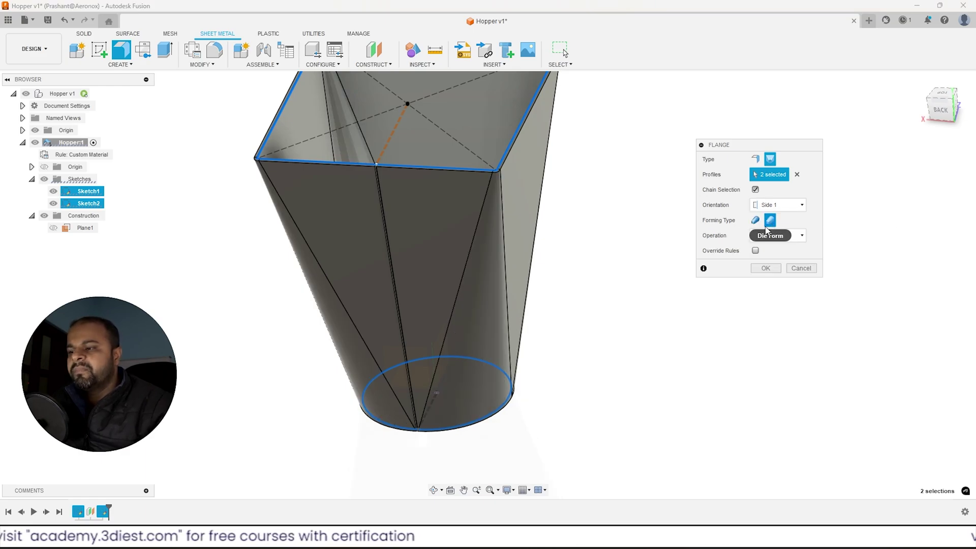
shift+middle_drag(488, 254, 458, 310)
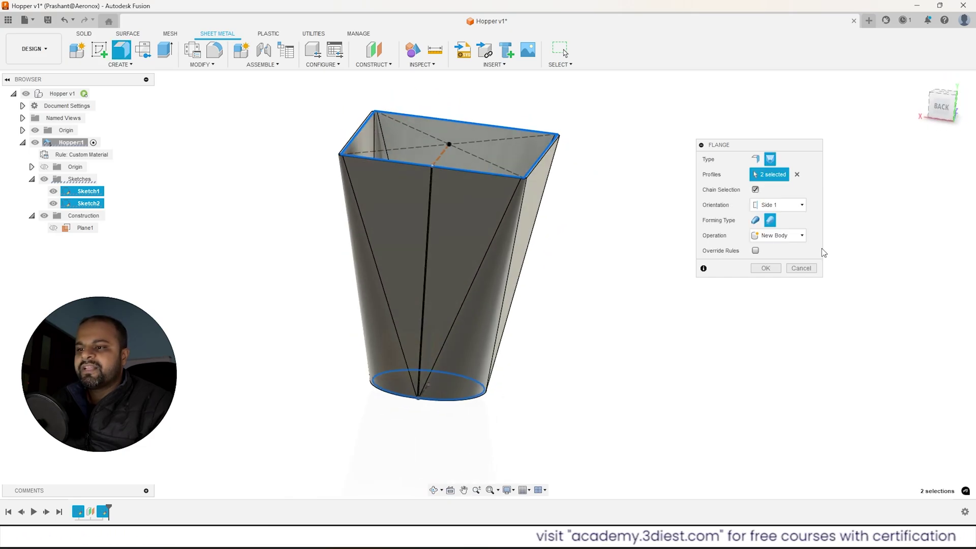
click(756, 220)
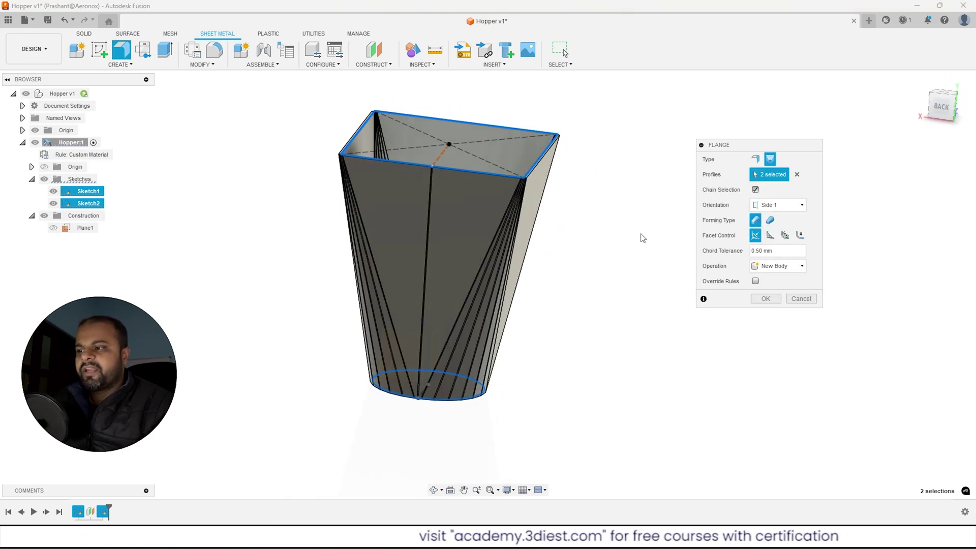
Step: Create the brake-formed lofted flange as a new body with a 0.50 mm chord tolerance and inspect the finished hopper
shift+middle_drag(479, 234, 458, 240)
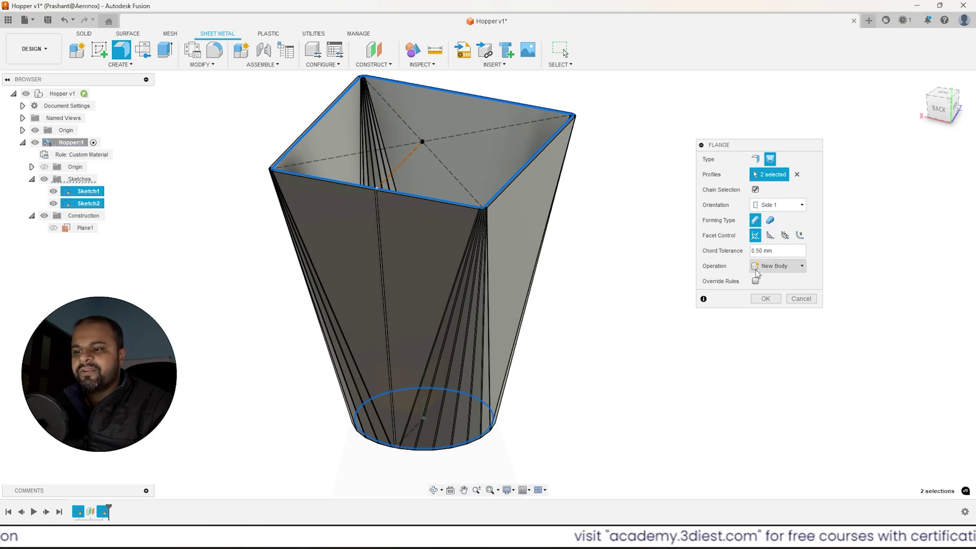
click(765, 299)
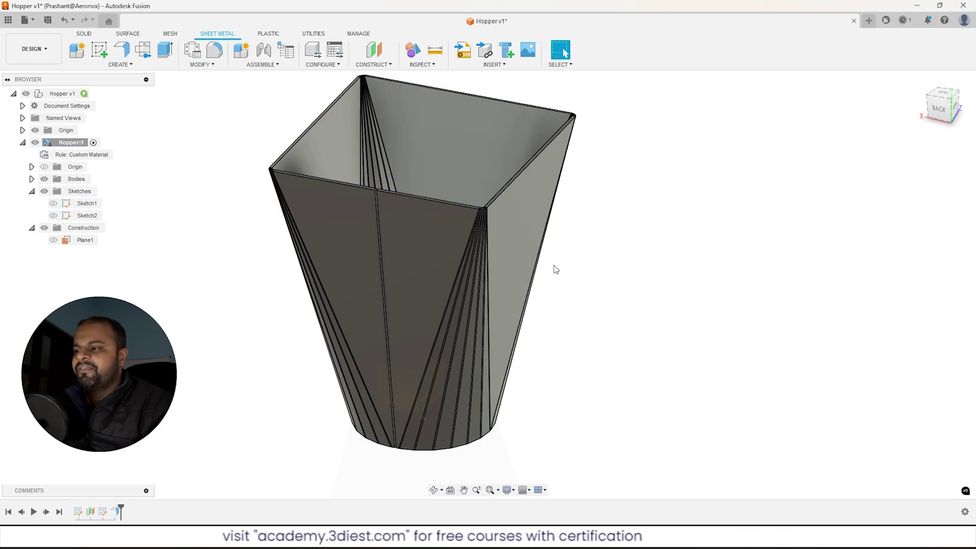
shift+middle_drag(557, 269, 558, 292)
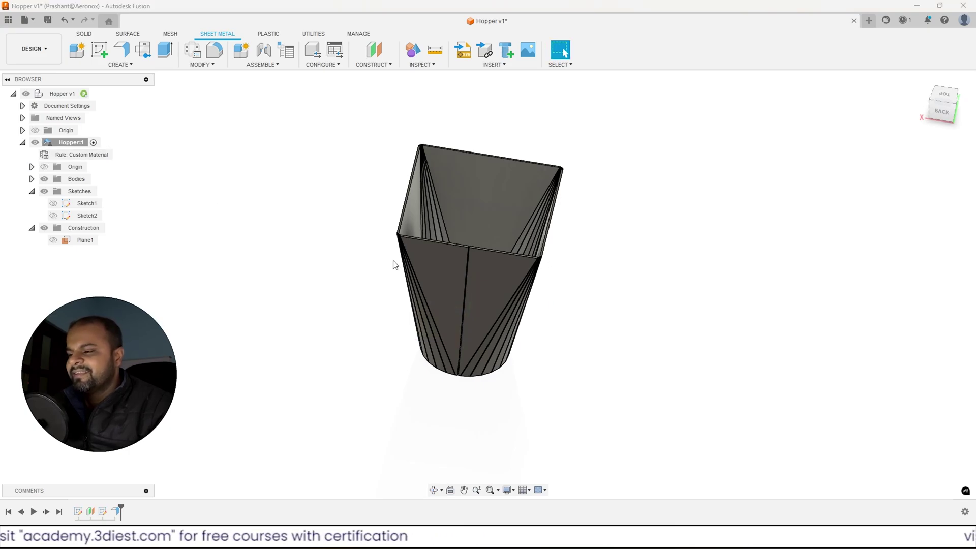
shift+middle_drag(396, 264, 445, 240)
scroll(445, 239, up, 2)
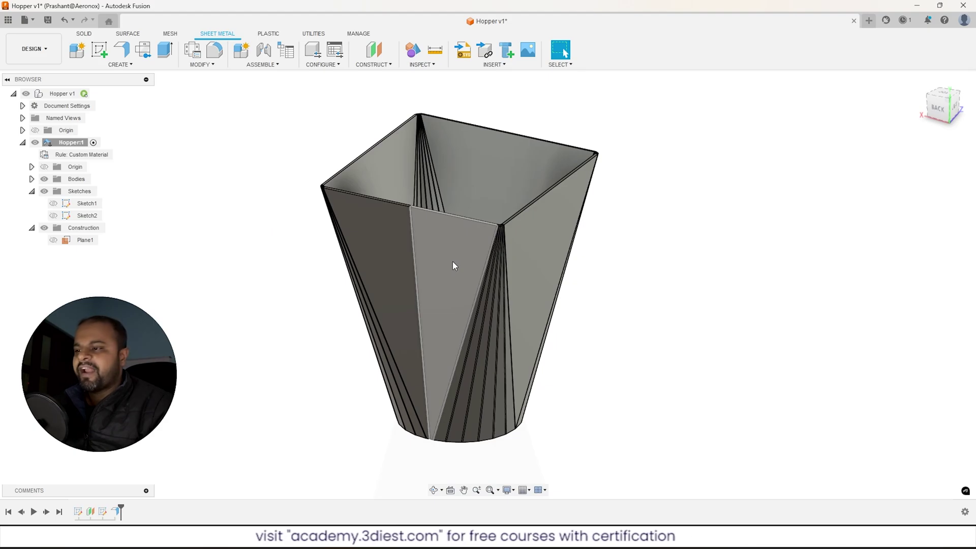
scroll(464, 260, down, 2)
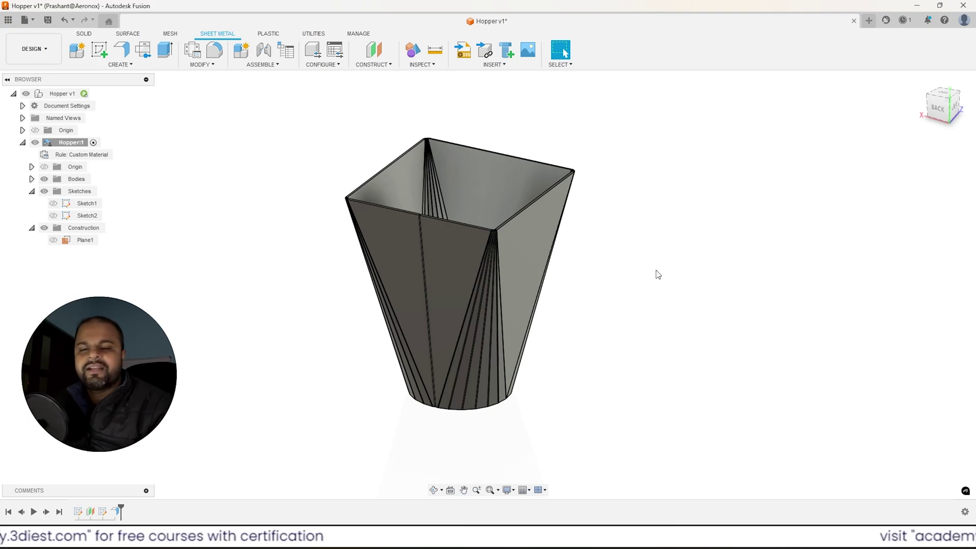
scroll(636, 275, up, 2)
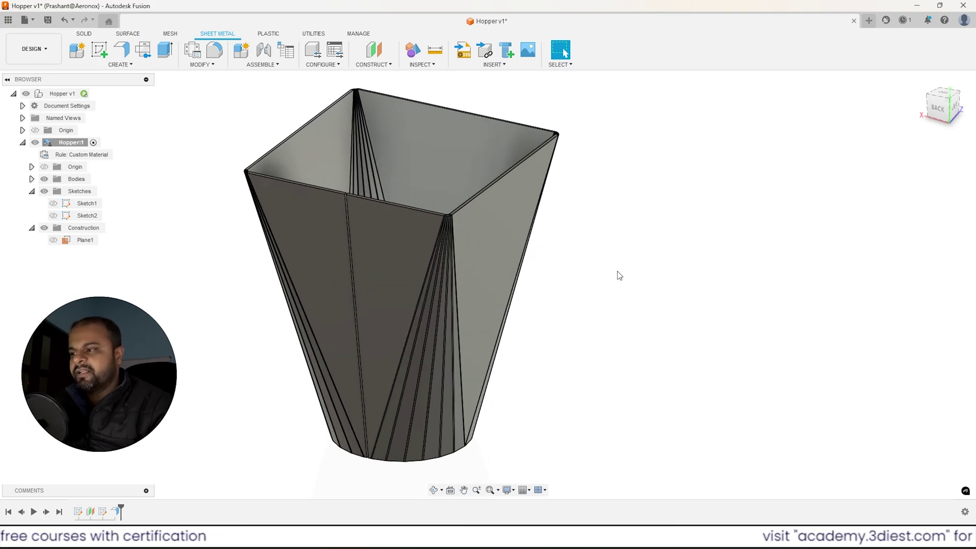
scroll(619, 276, down, 2)
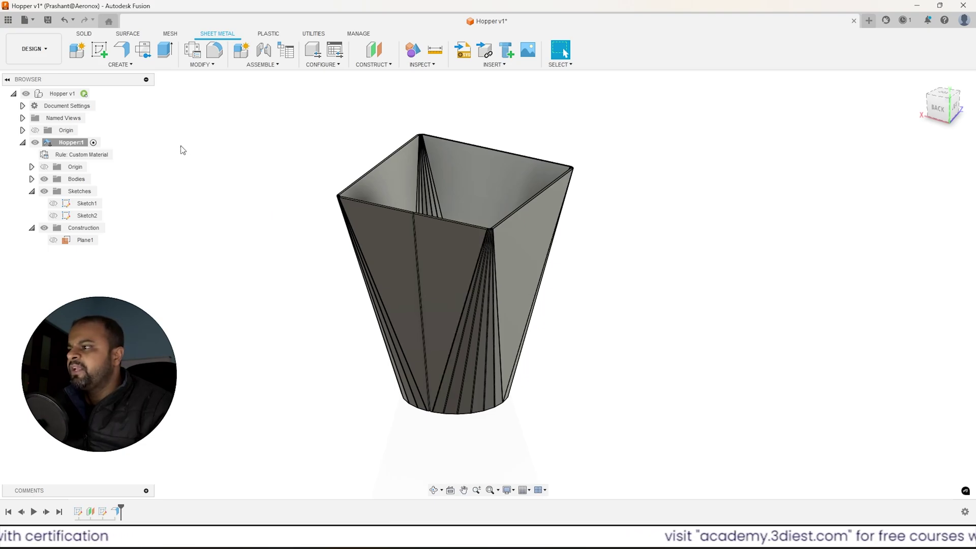
Step: Create a flat pattern of the hopper with the inner face of the wall opposite the slit as the stationary face
click(145, 52)
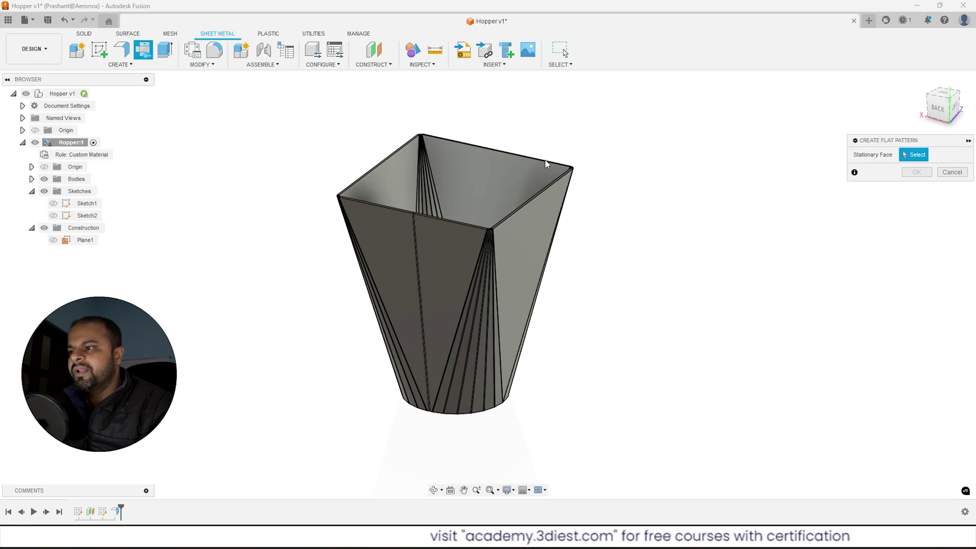
shift+middle_drag(546, 164, 497, 195)
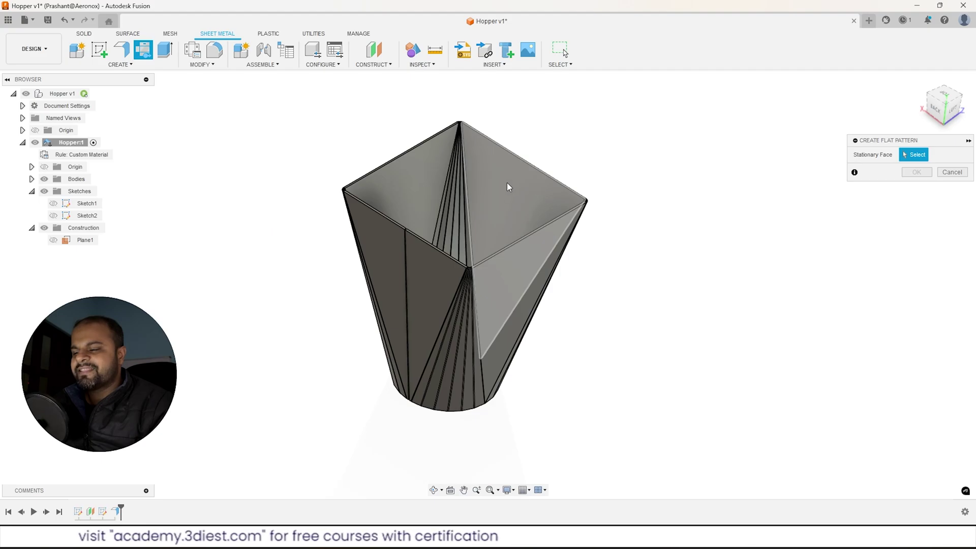
scroll(502, 185, up, 3)
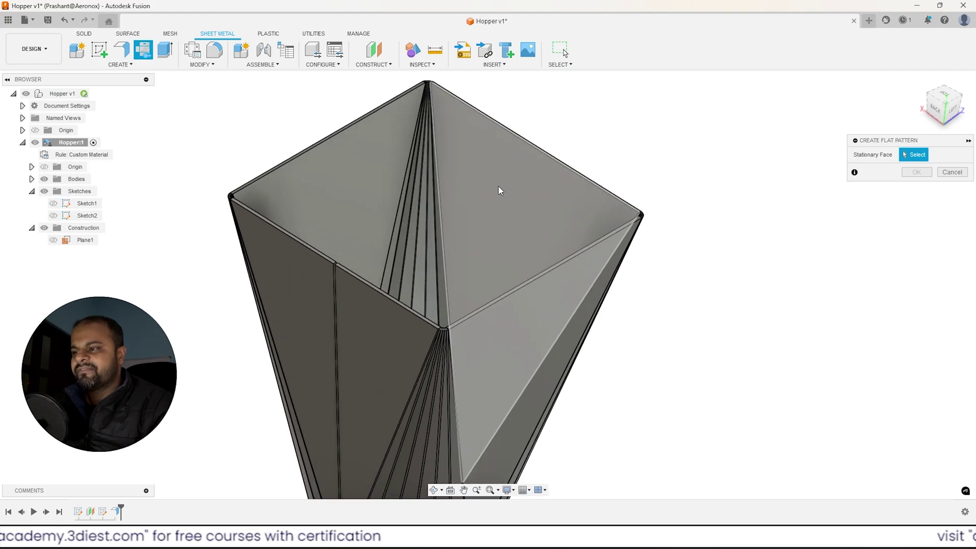
click(499, 186)
scroll(529, 183, down, 3)
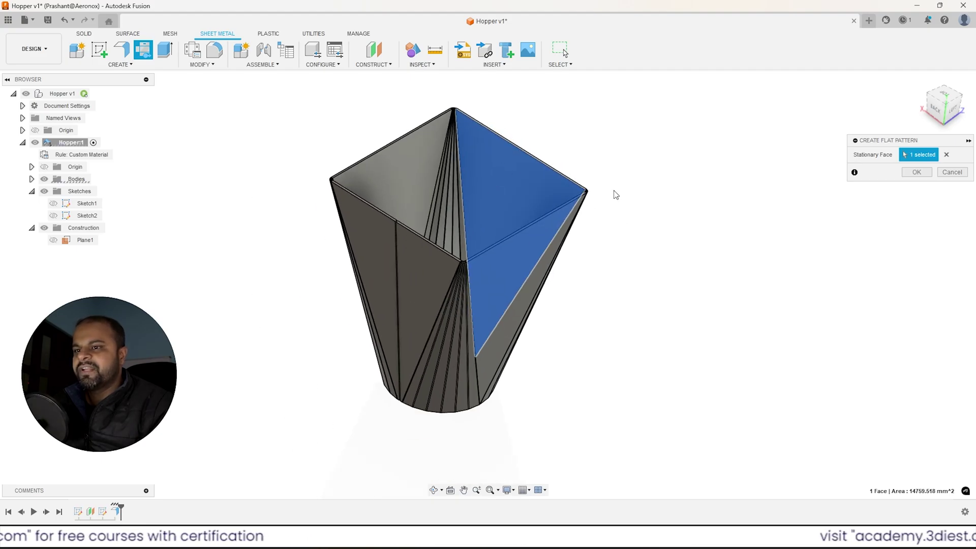
click(917, 172)
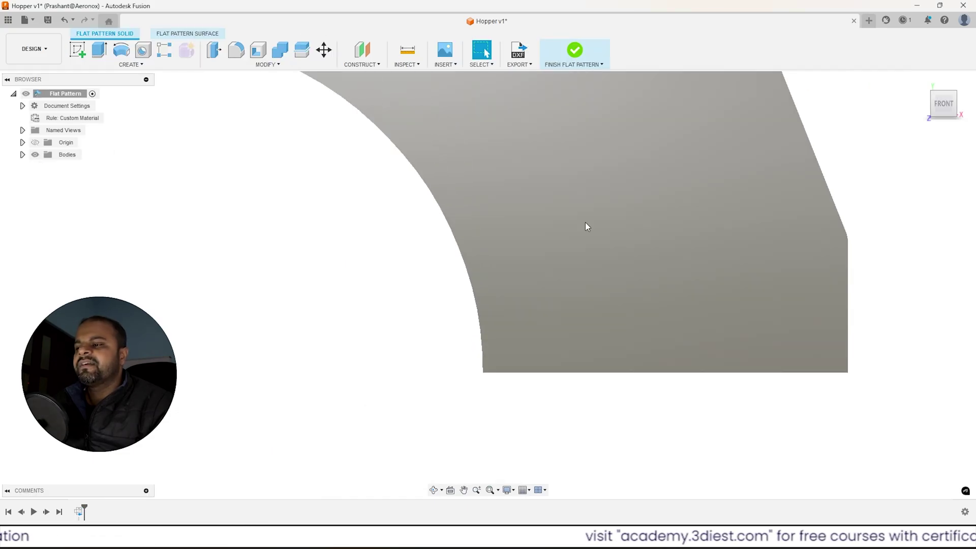
Step: Examine the flat pattern's outline and the bend lines fanning from its four corners, finishing in the front view
shift+middle_drag(595, 209, 584, 257)
scroll(537, 254, up, 2)
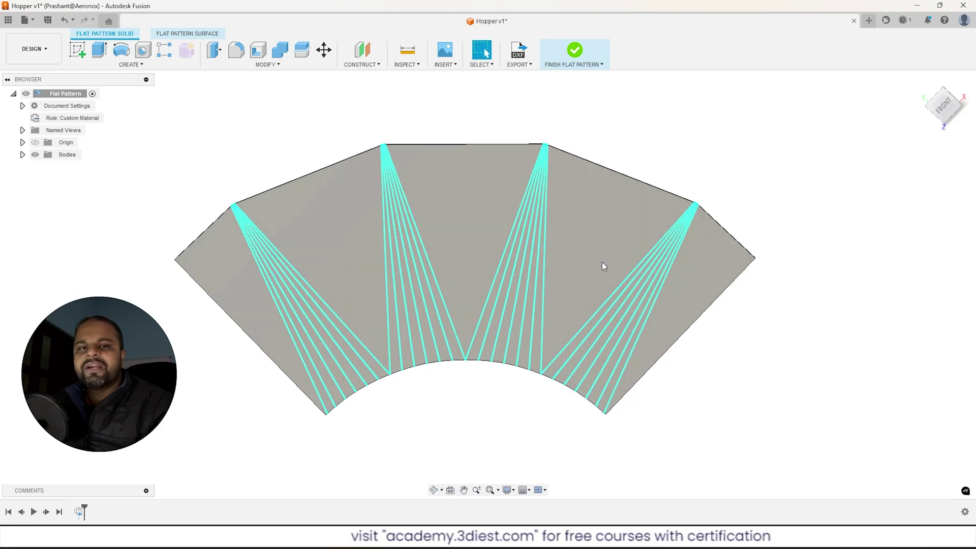
drag(943, 105, 794, 141)
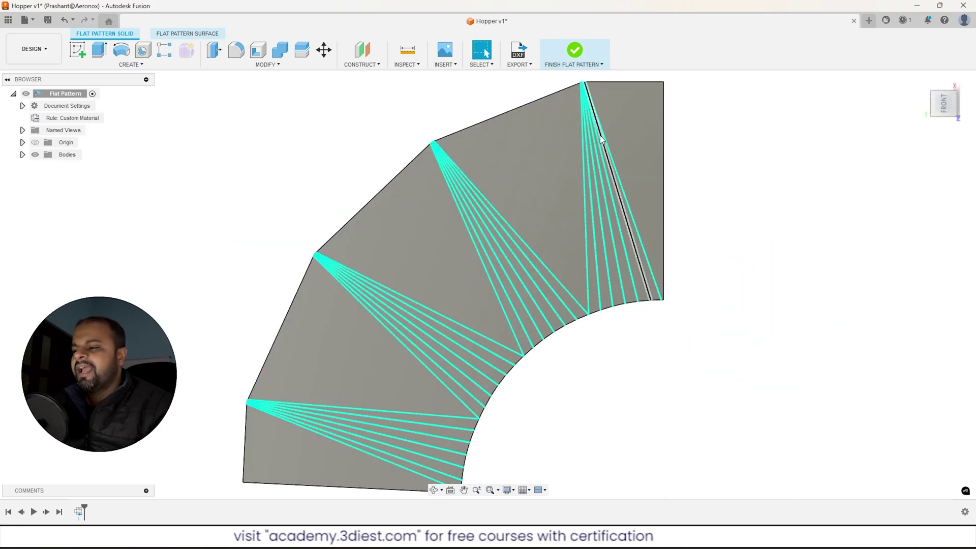
shift+middle_drag(550, 206, 534, 233)
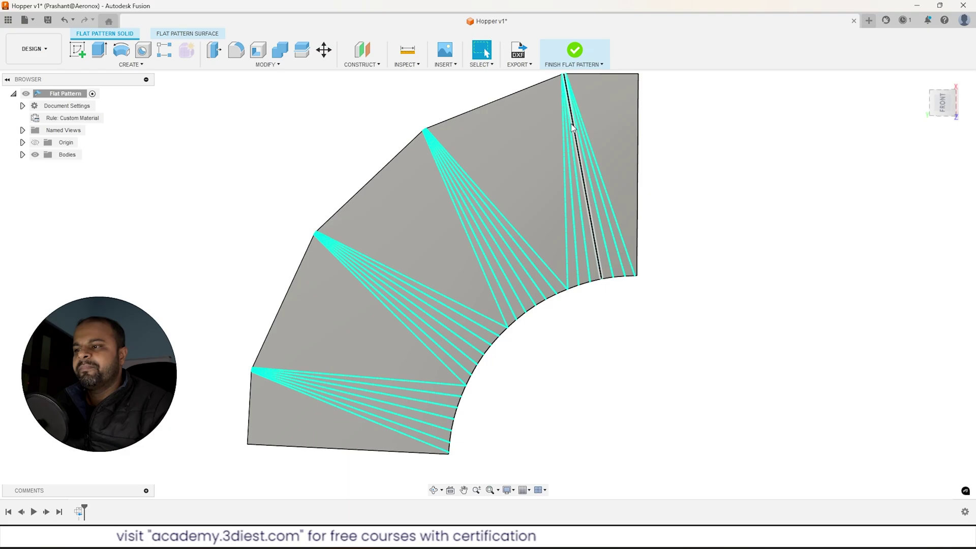
scroll(579, 147, up, 2)
scroll(582, 149, down, 3)
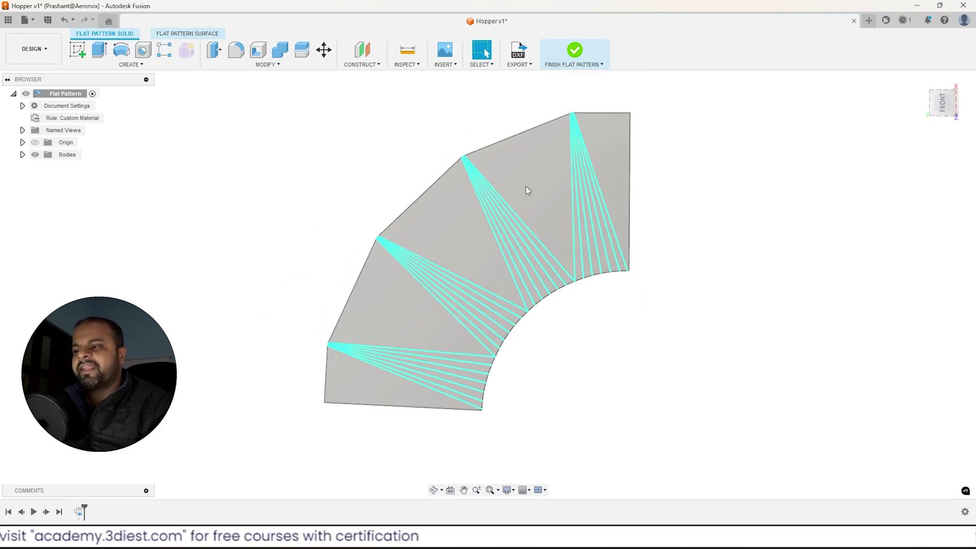
shift+middle_drag(578, 185, 527, 190)
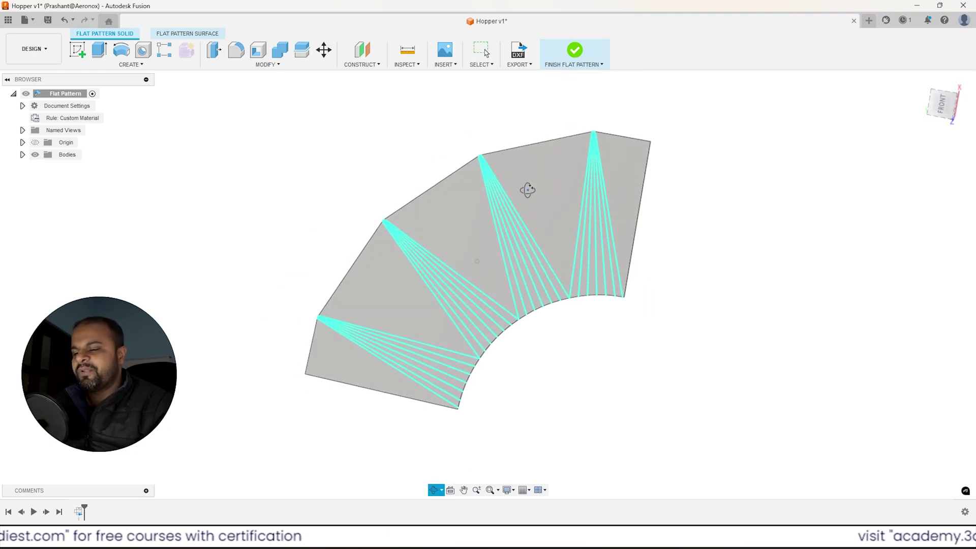
click(944, 107)
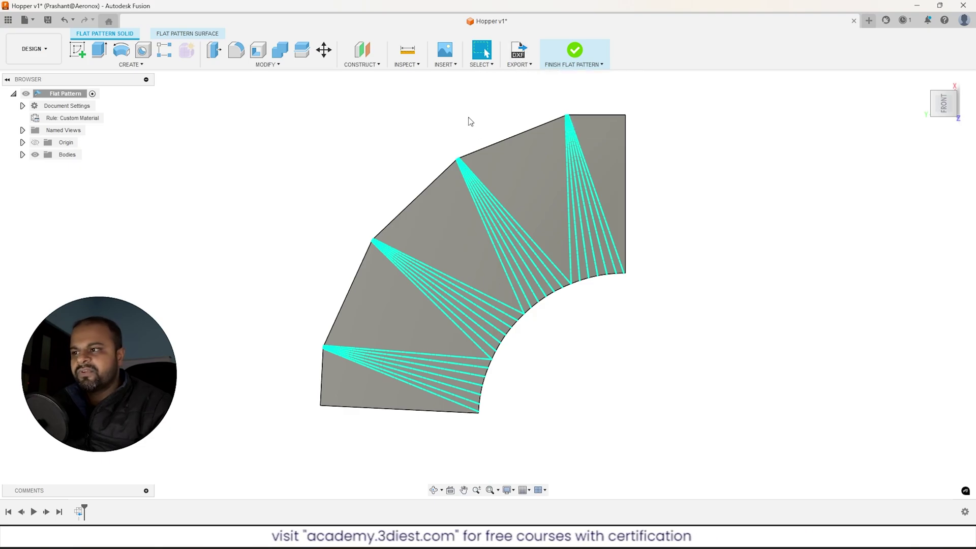
Step: Export the flat pattern as a DXF file named HOpper to the computer's desktop folder, and finish the flat pattern
click(519, 65)
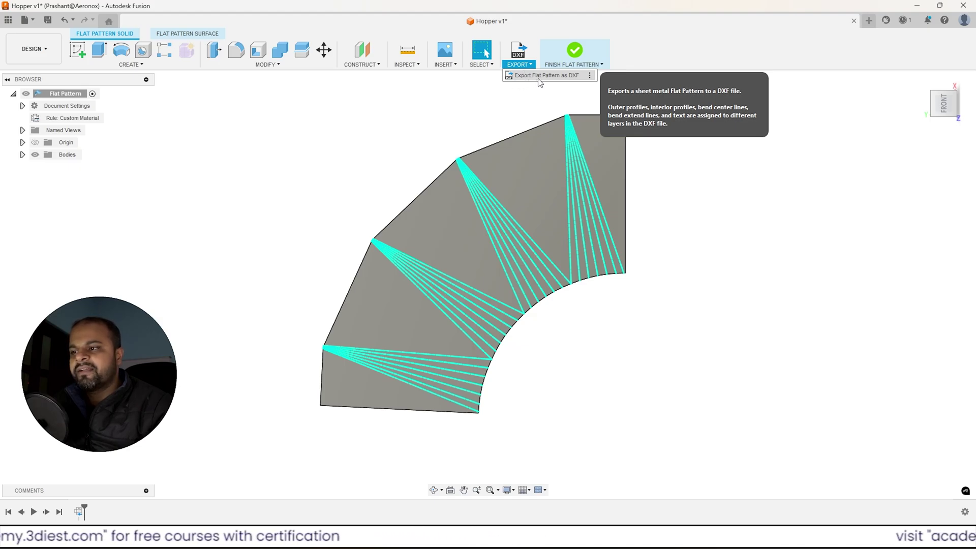
click(526, 78)
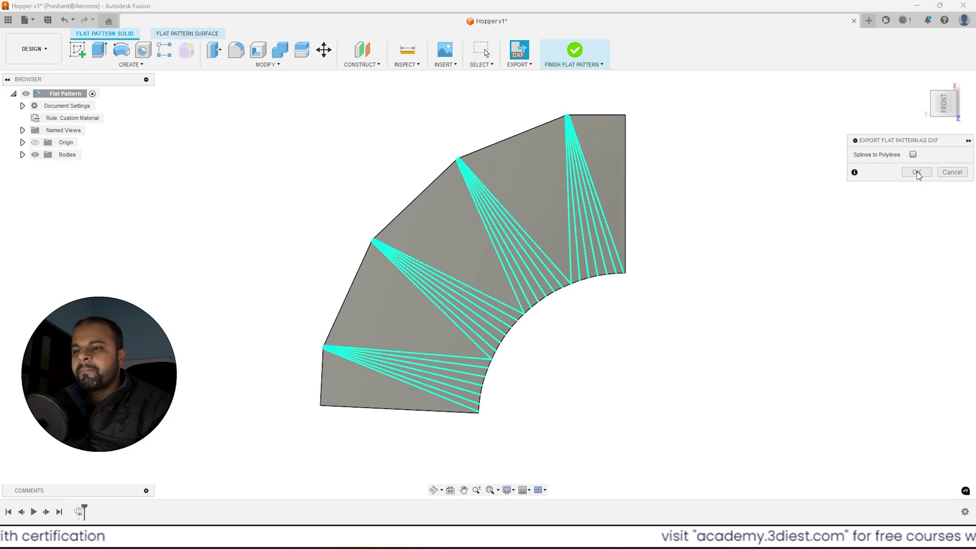
click(917, 173)
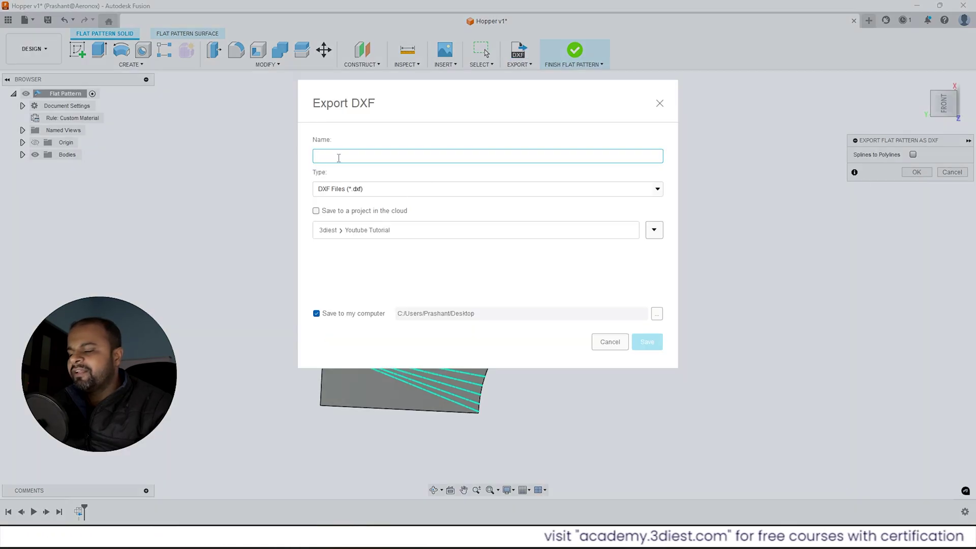
text(HO)
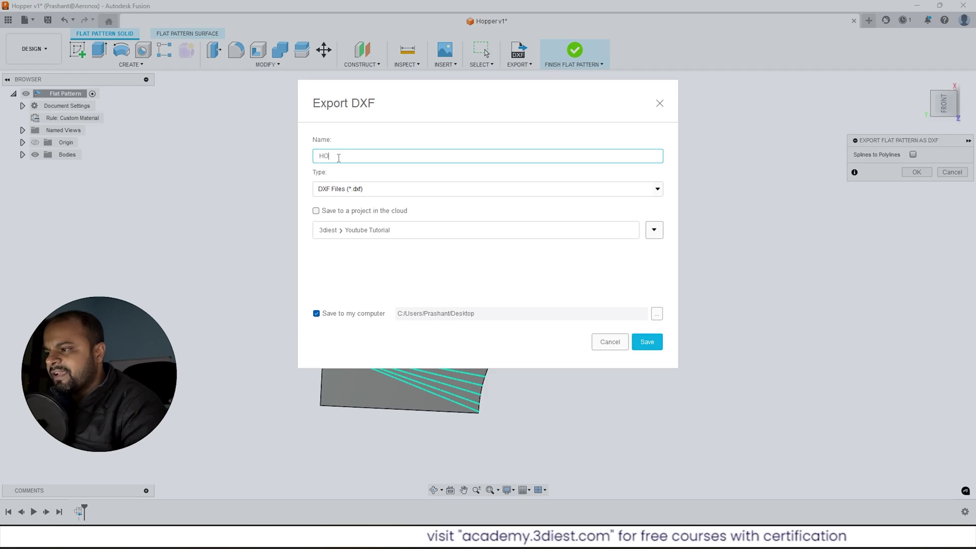
text(pper)
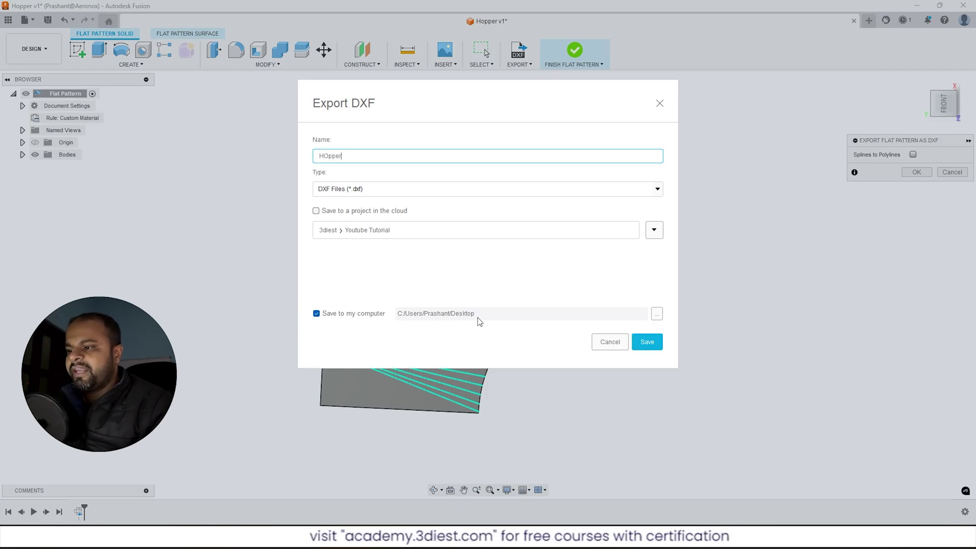
click(647, 343)
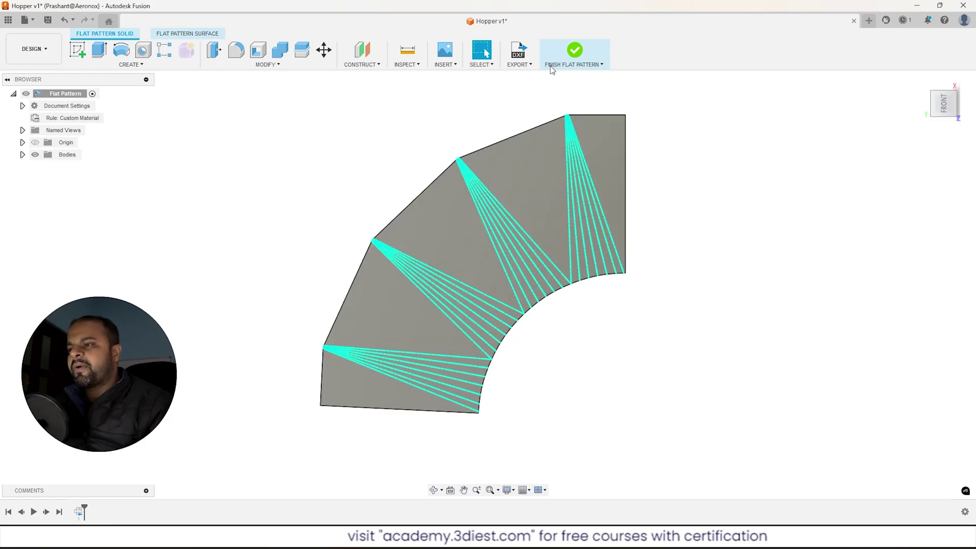
click(574, 53)
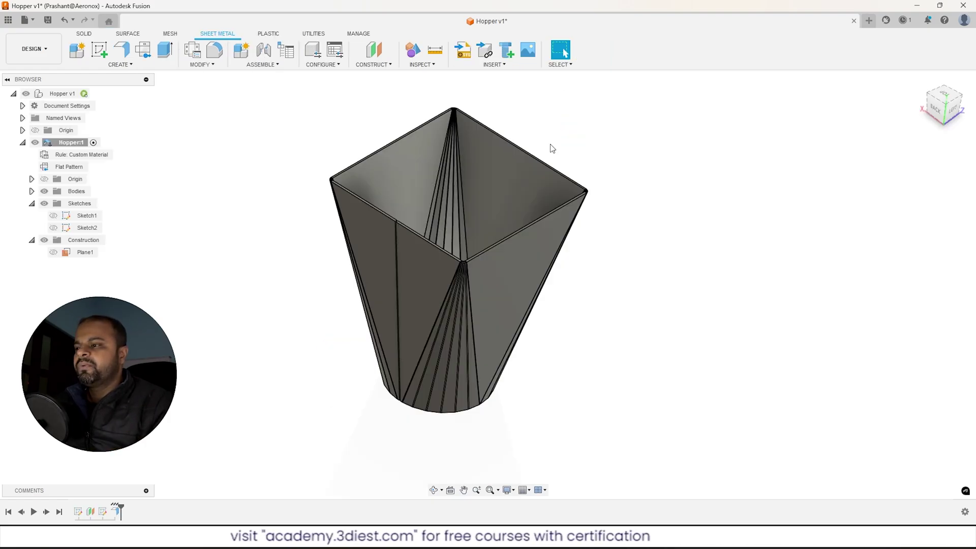
Step: Reopen the hopper's stored flat pattern for a check and return to the folded model
shift+middle_drag(474, 218, 458, 220)
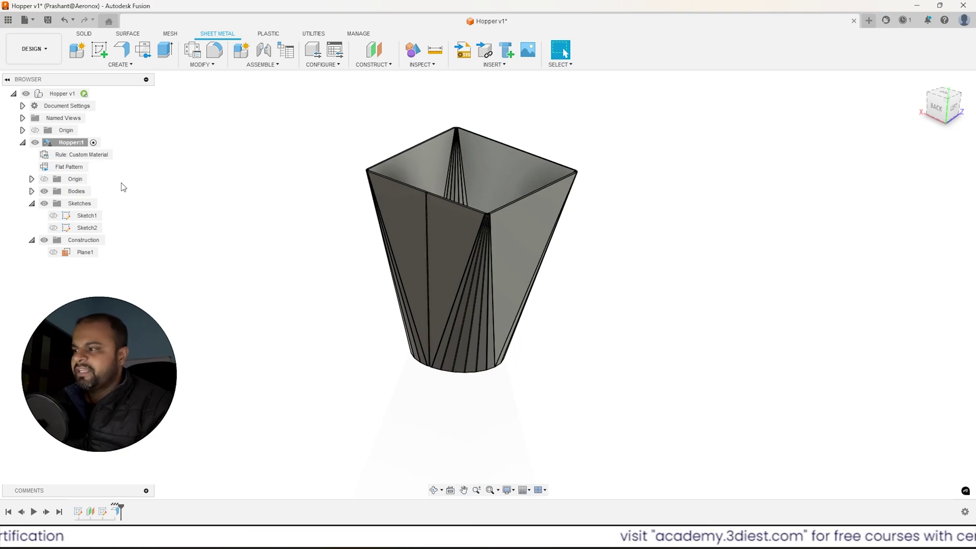
click(94, 168)
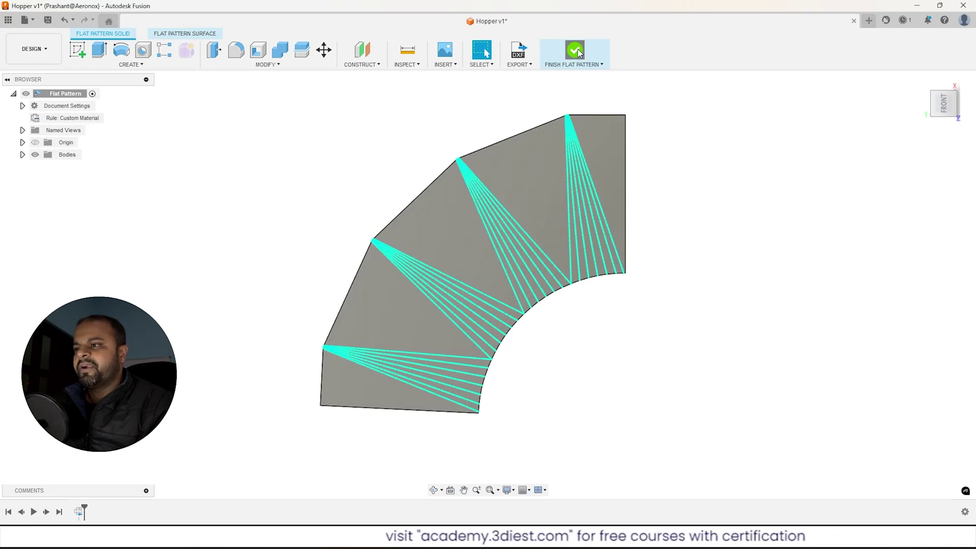
click(576, 50)
shift+middle_drag(375, 268, 375, 302)
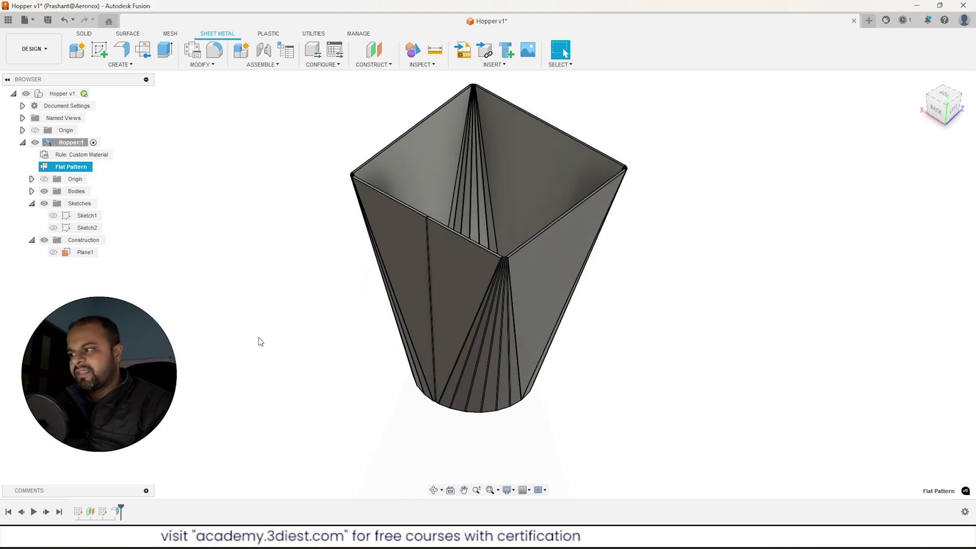
shift+middle_drag(386, 371, 399, 350)
scroll(612, 246, up, 2)
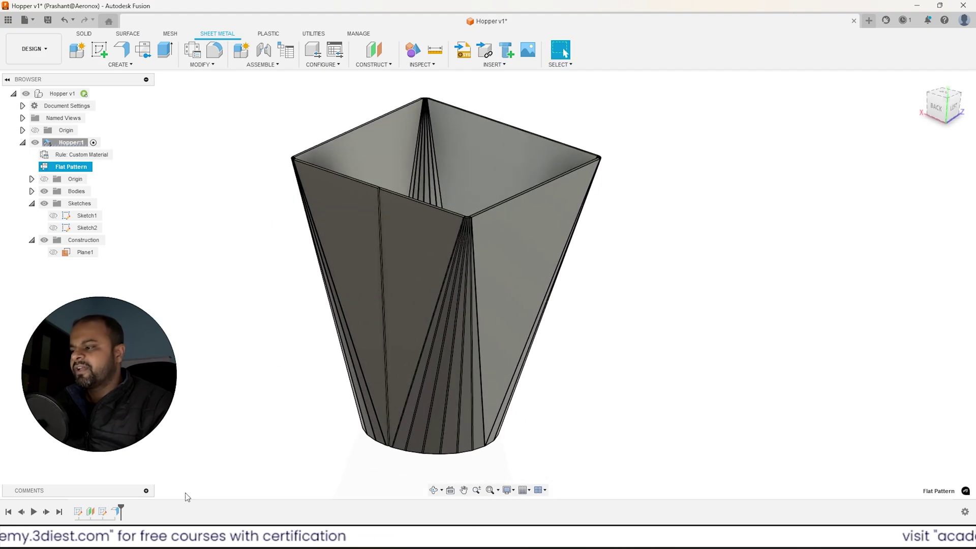
Step: Edit the offset construction plane that carries the hopper's upper sketch and set its distance to 150 mm
click(92, 513)
click(92, 513)
right_click(92, 513)
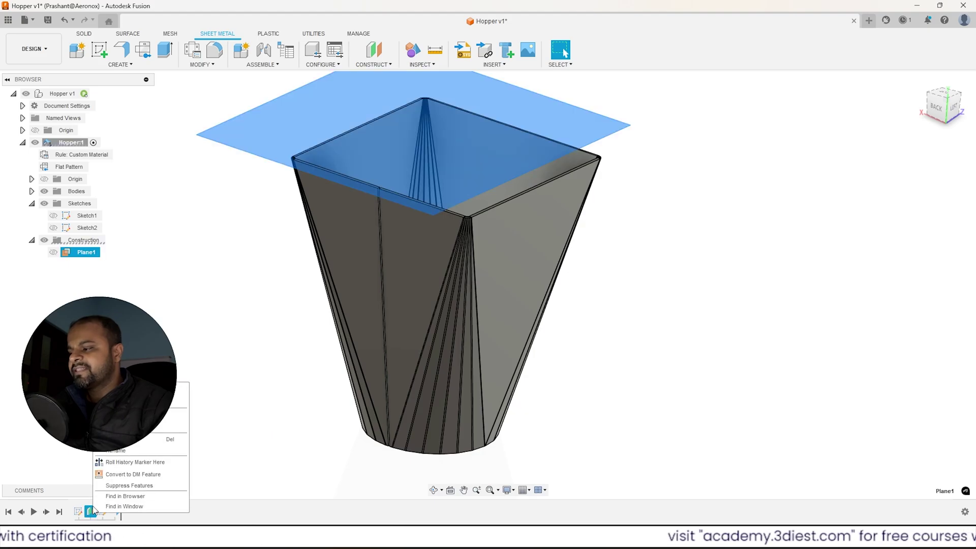
click(178, 414)
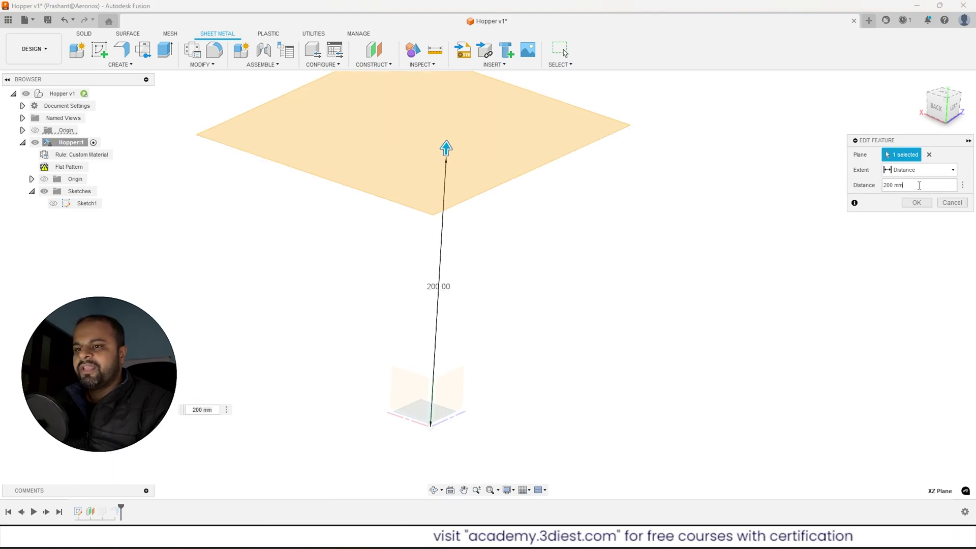
triple_click(918, 184)
text(150)
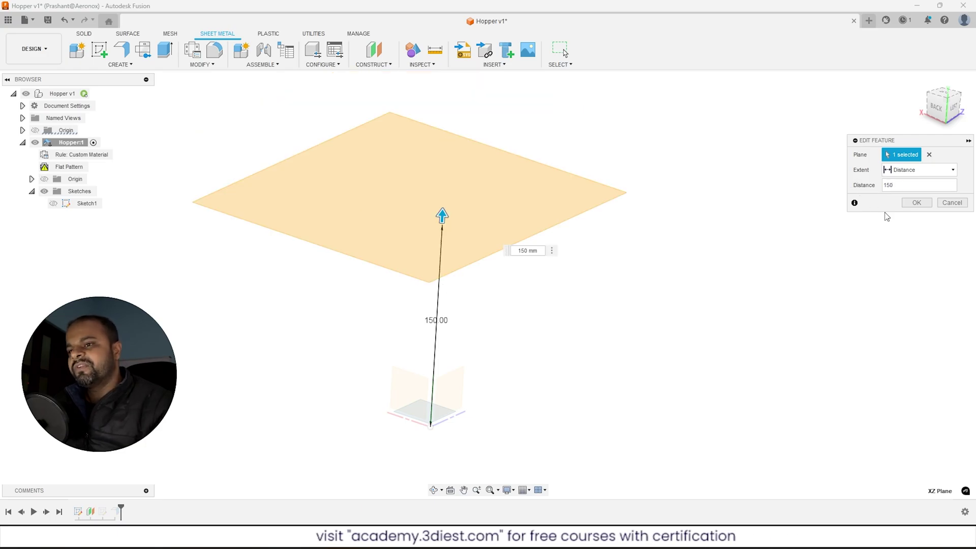
click(917, 202)
Step: Open the hopper's flat pattern to update it to the changed height, and return to the folded model
scroll(523, 261, down, 2)
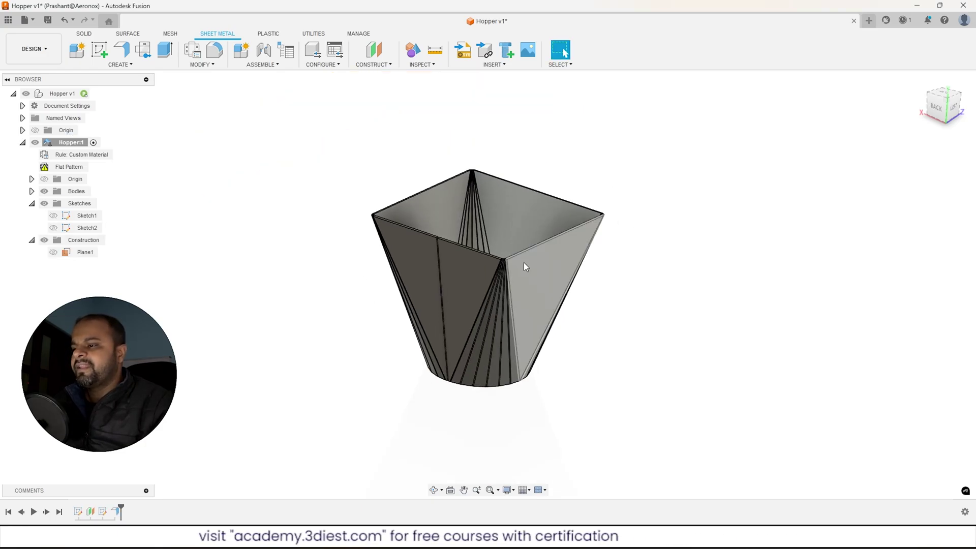
scroll(457, 219, up, 3)
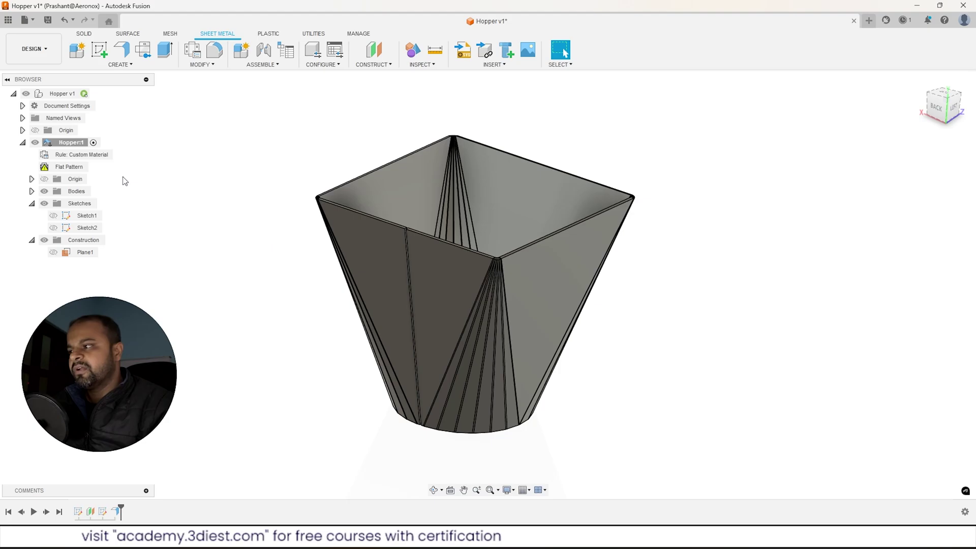
click(94, 168)
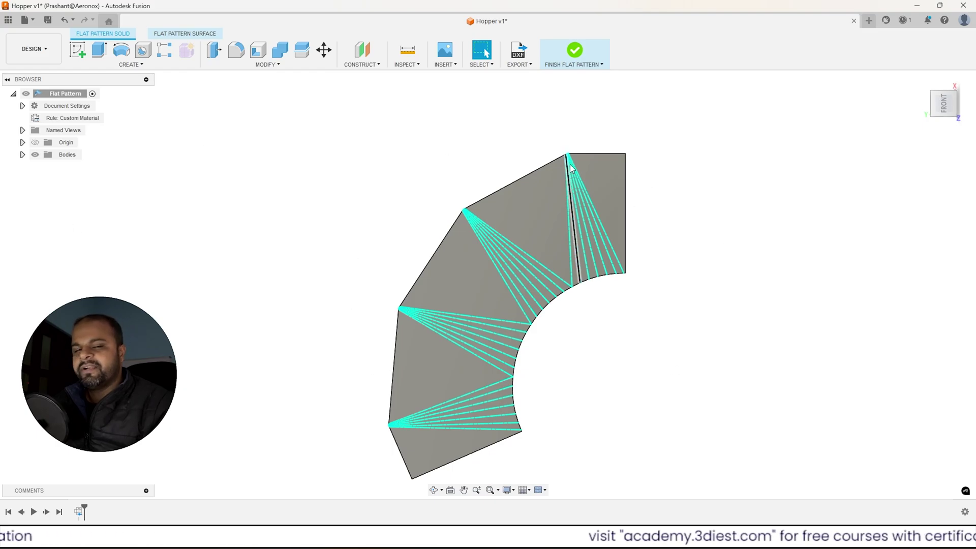
click(575, 51)
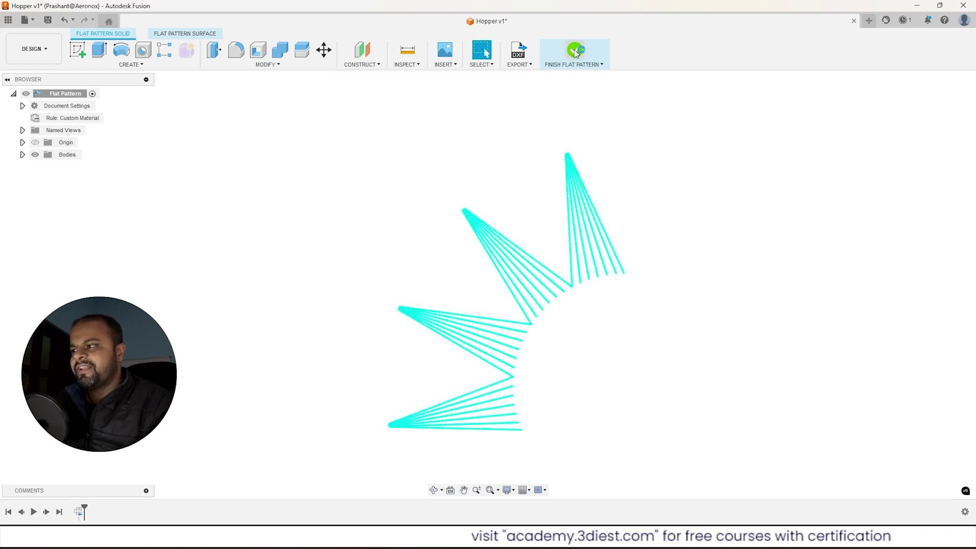
shift+middle_drag(474, 361, 552, 345)
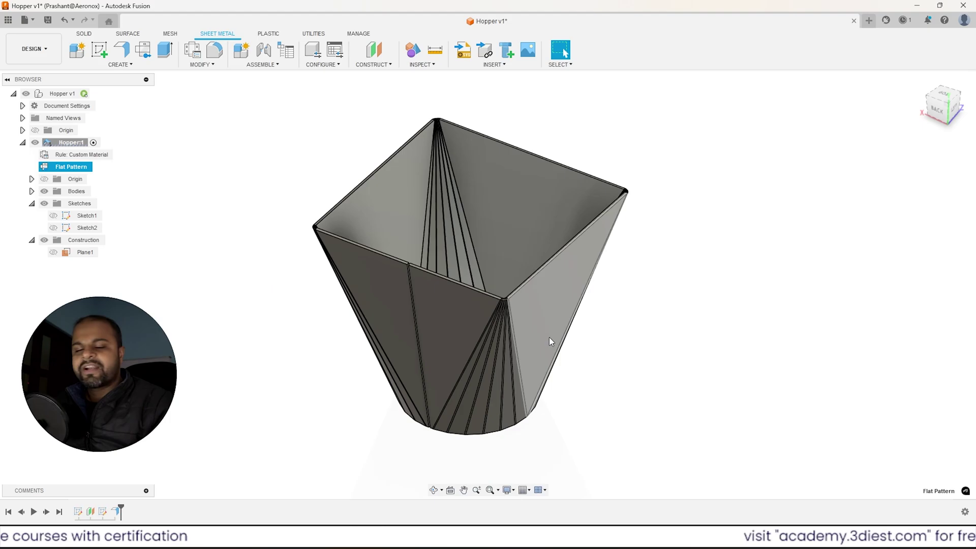
mouse_move(524, 365)
shift+middle_down()
mouse_move(539, 279)
mouse_move(522, 366)
shift+middle_up()
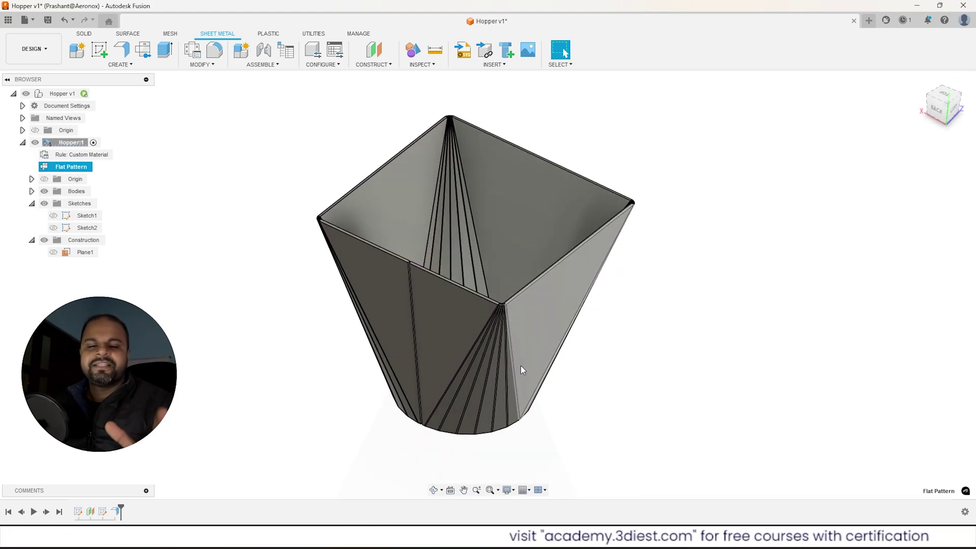